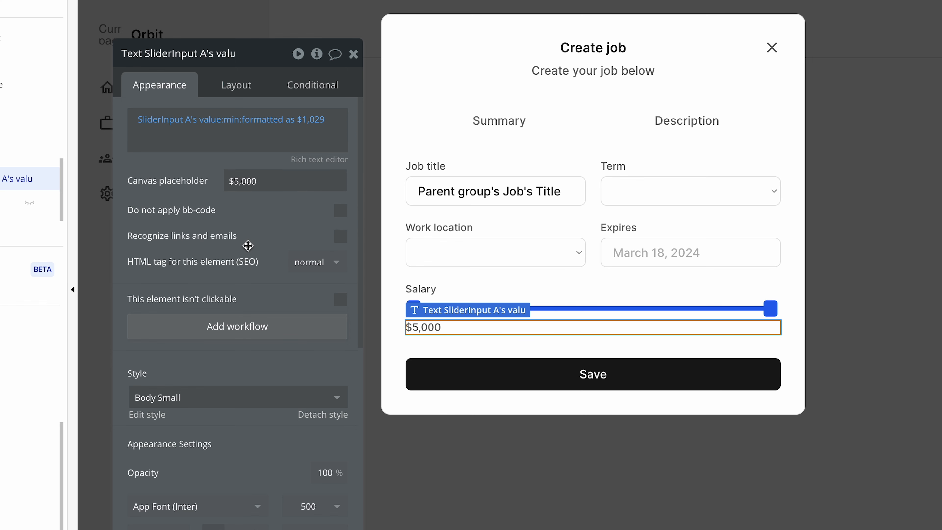
Step: Set the font size of the $5,000 text below the salary slider to 12px
scroll(244, 245, "down", 3)
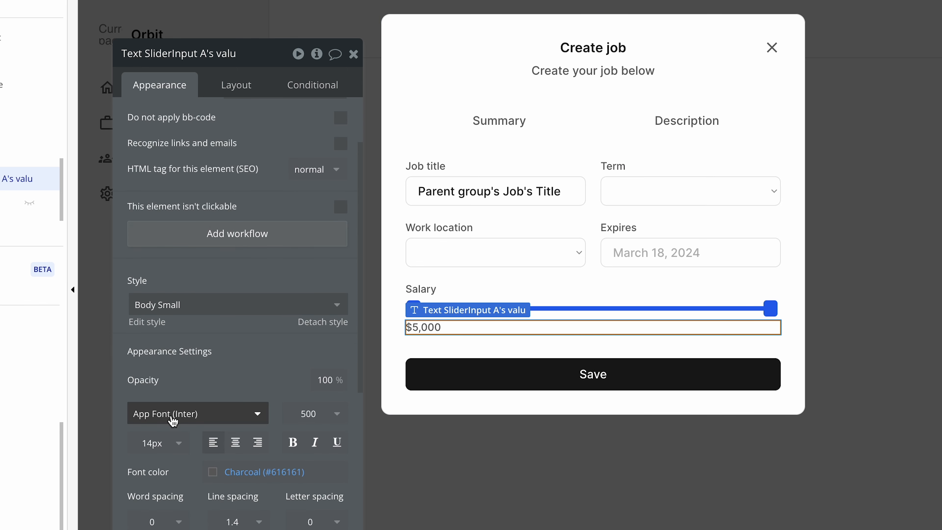
left_click(165, 444)
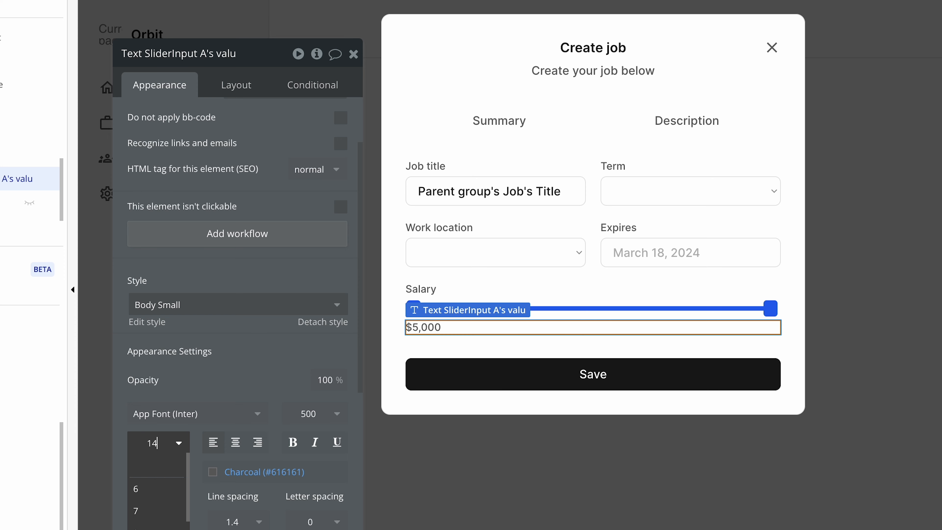
left_click(200, 305)
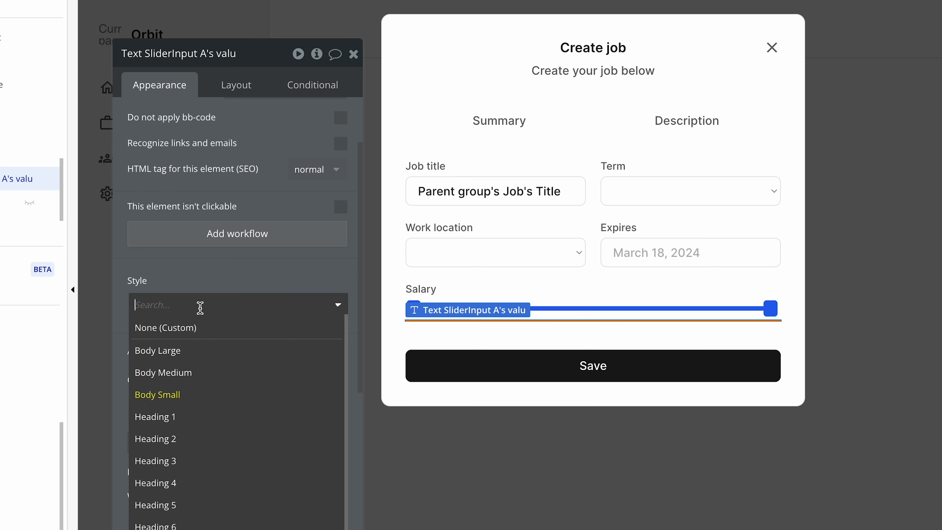
left_click(120, 323)
left_click(169, 453)
type("1")
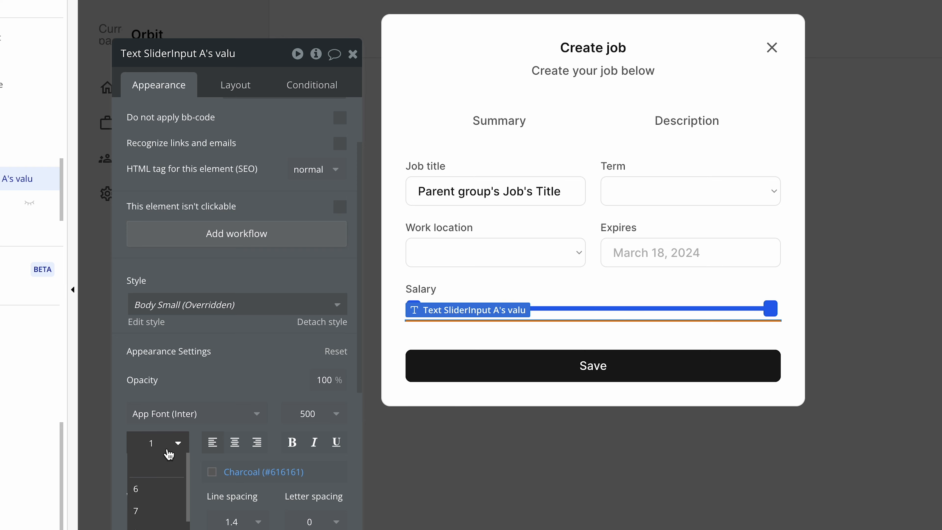
type("2")
key("Return")
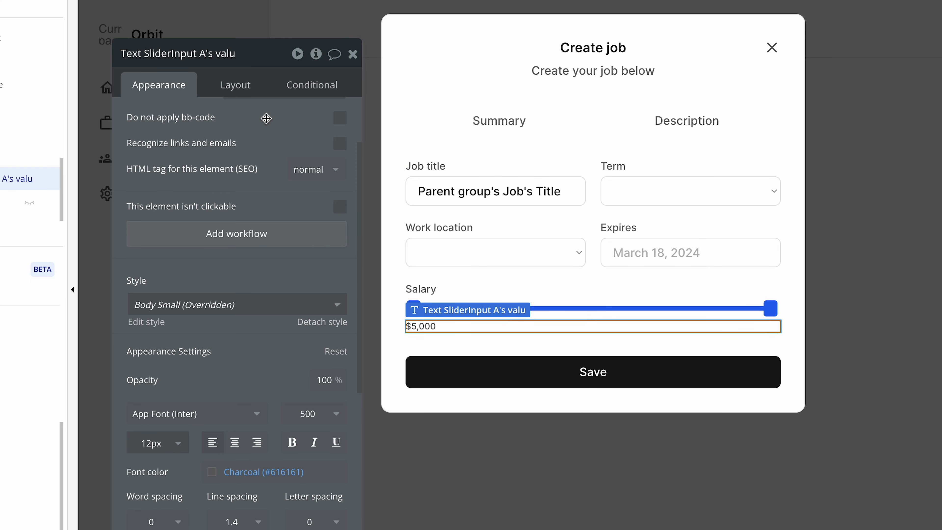
Step: Make the $5,000 salary text fit its width to its content
left_click(247, 93)
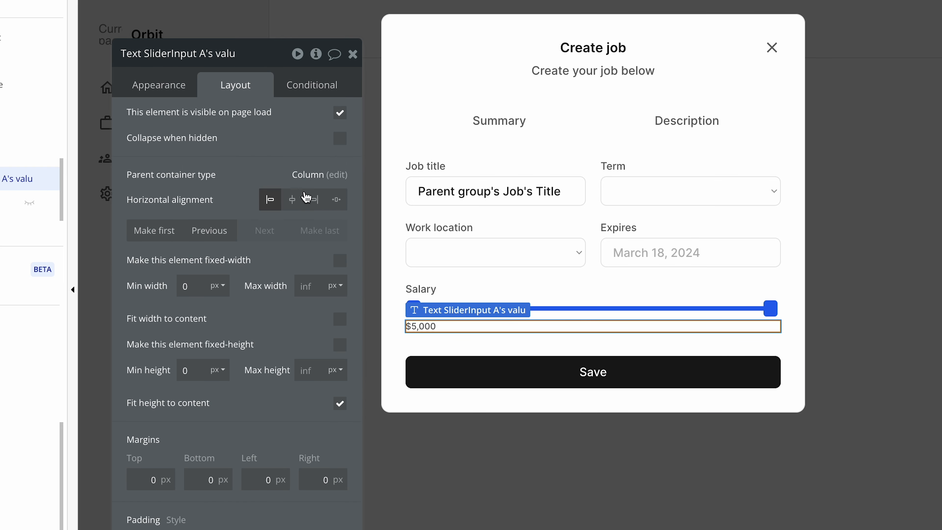
left_click(340, 320)
left_click(461, 350)
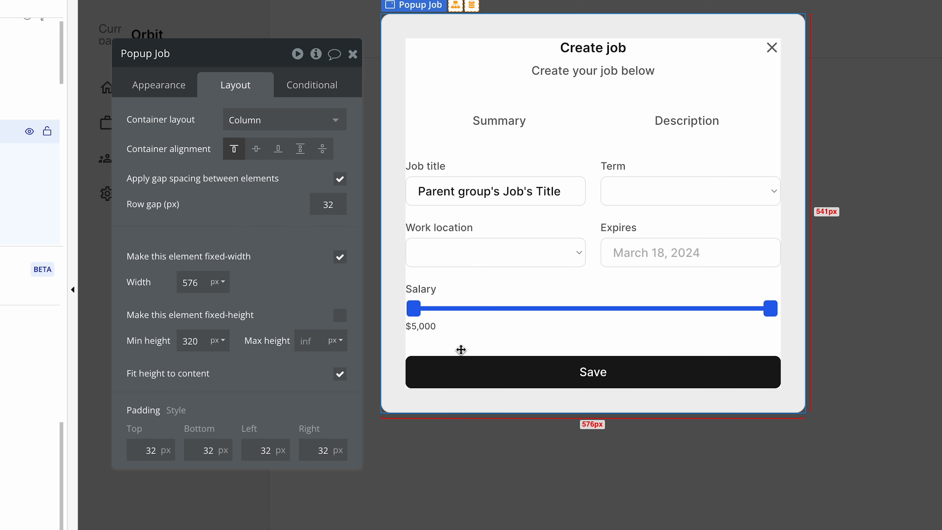
Step: Duplicate the $5,000 text and make the copy show the slider's :max value with the canvas placeholder $250,000
left_click(426, 327)
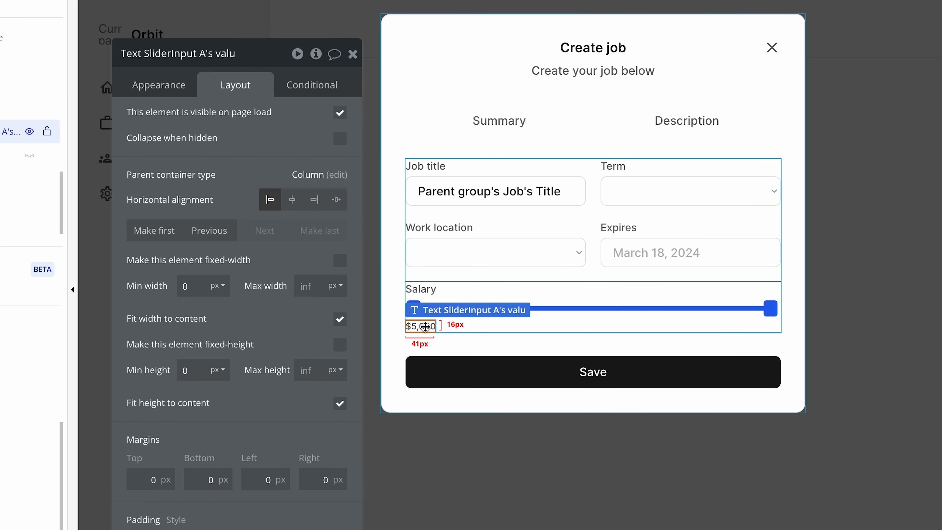
left_click_drag(425, 327, 427, 334)
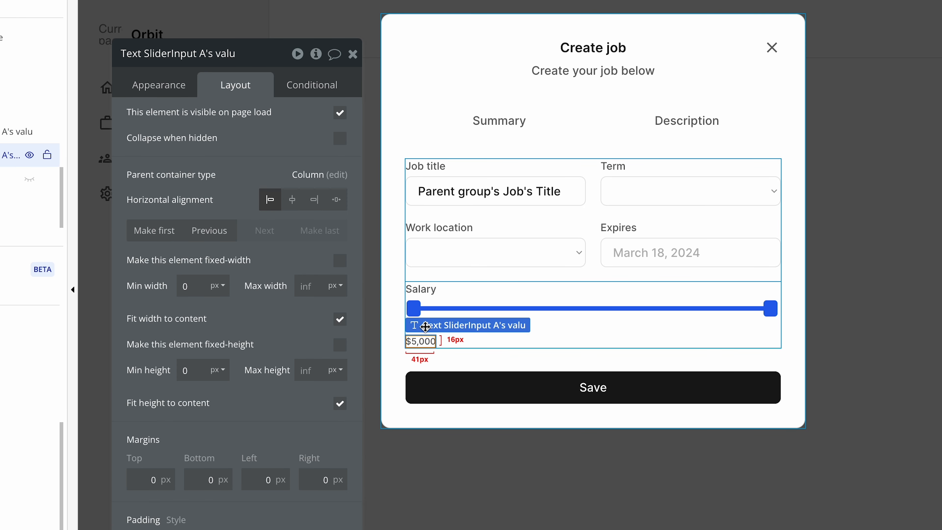
left_click(177, 95)
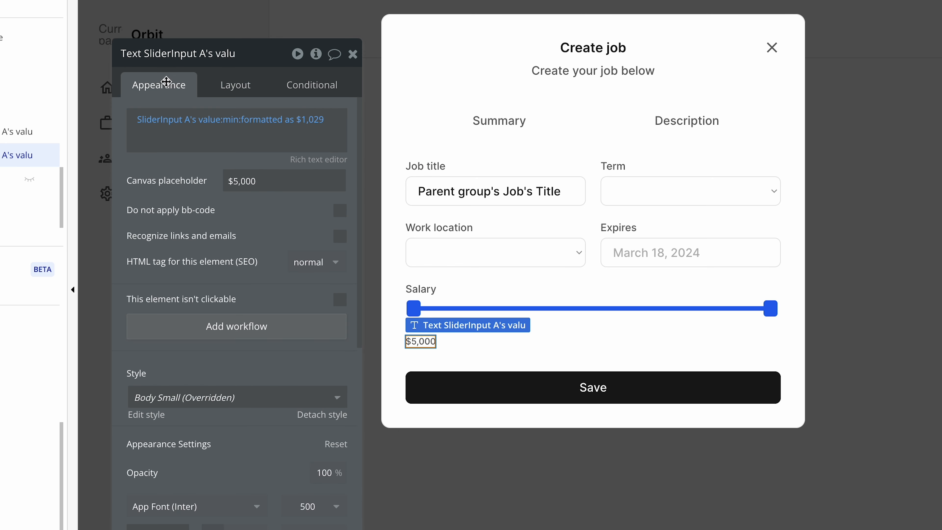
left_click(230, 121)
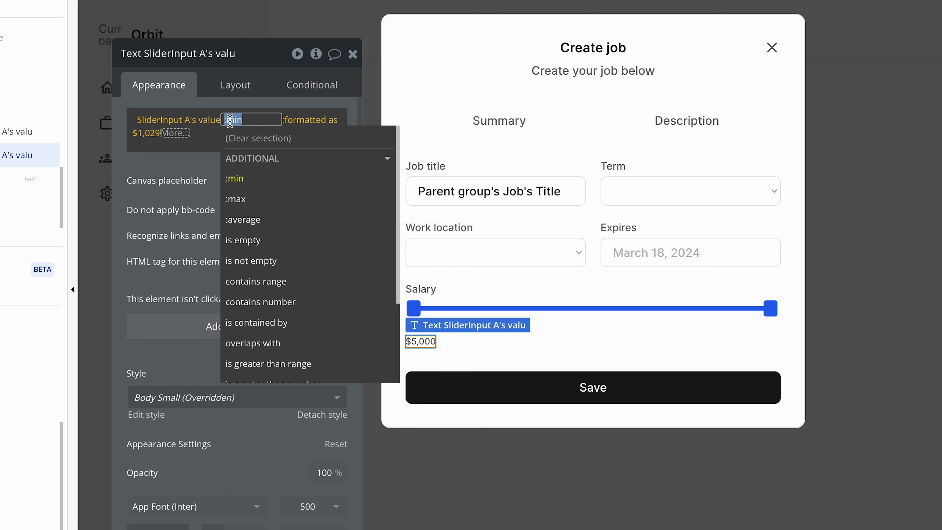
left_click(262, 202)
left_click(124, 168)
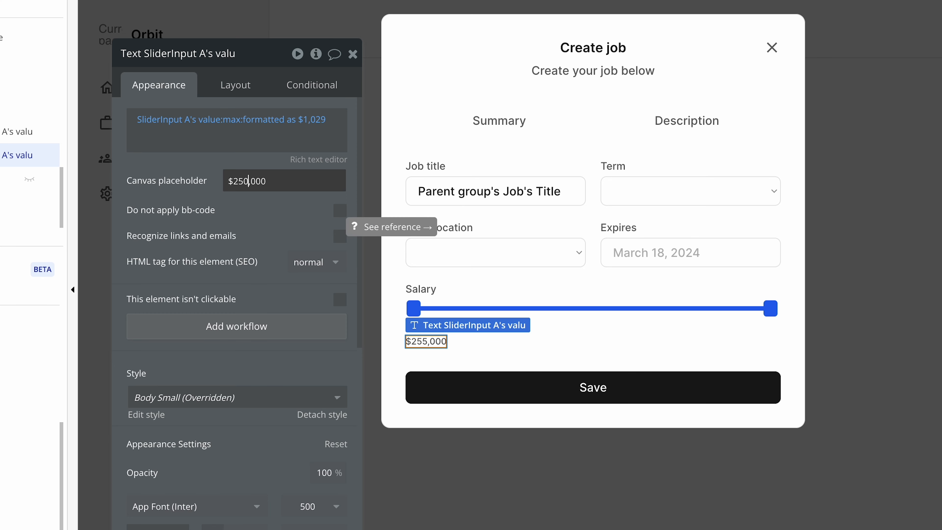
left_click(240, 250)
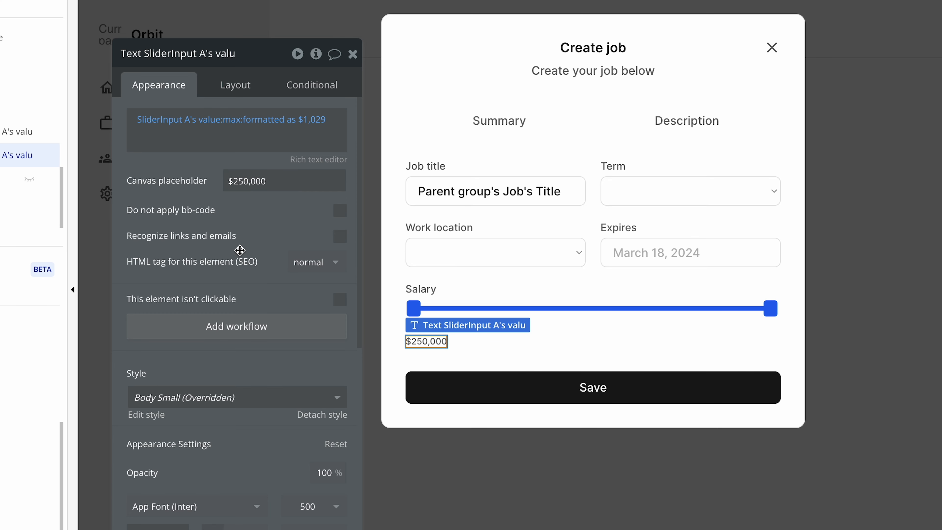
left_click(427, 360)
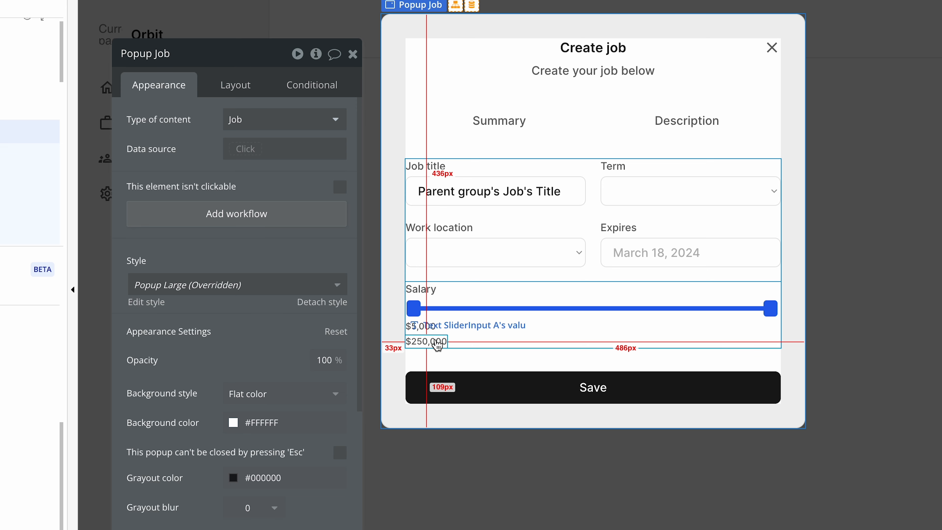
Step: Group the $5,000 and $250,000 texts together in a row container
left_click(421, 326)
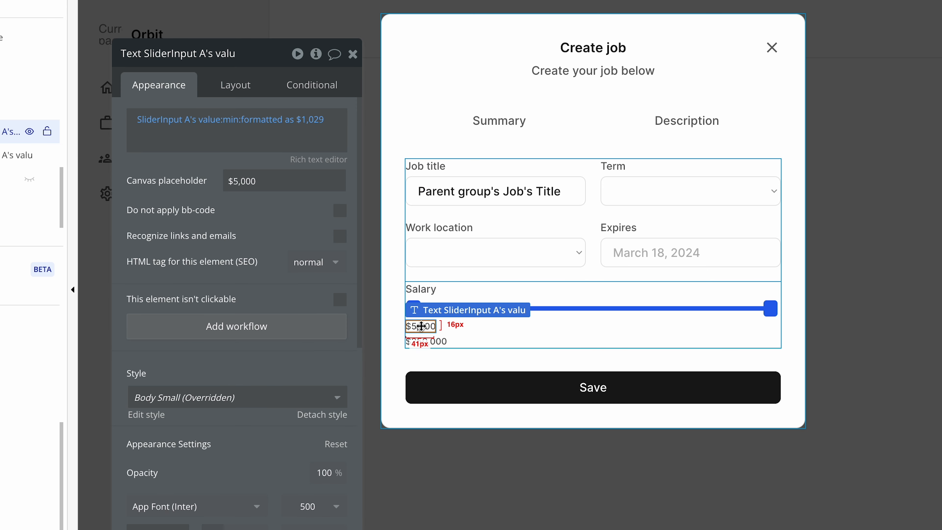
left_click(443, 342, "shift")
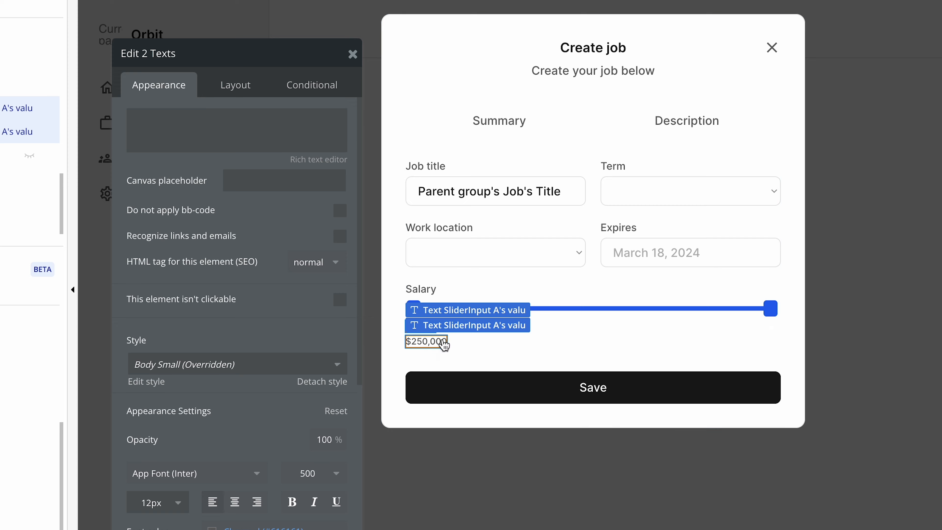
right_click(443, 341)
mouse_move(476, 336)
left_click(622, 353)
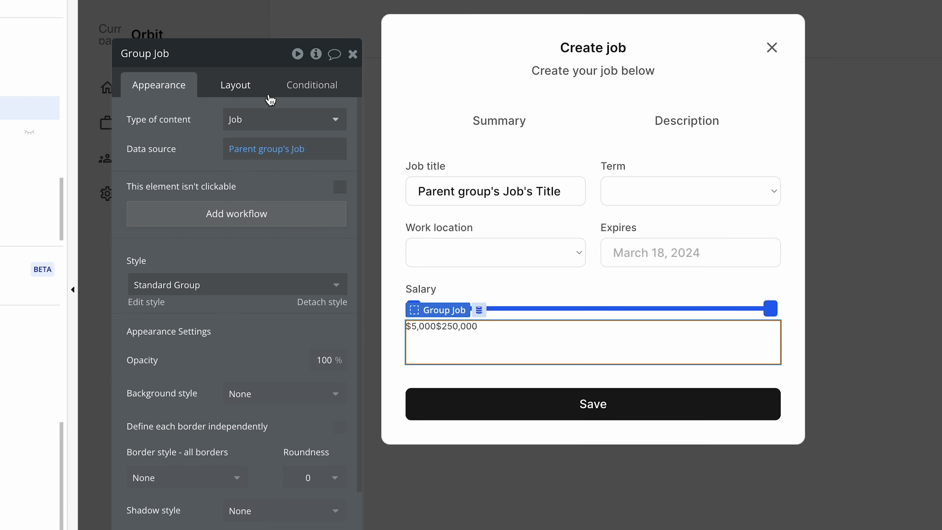
Step: Set the salary texts group's container alignment to space between and its minimum height to 0 px
left_click(246, 93)
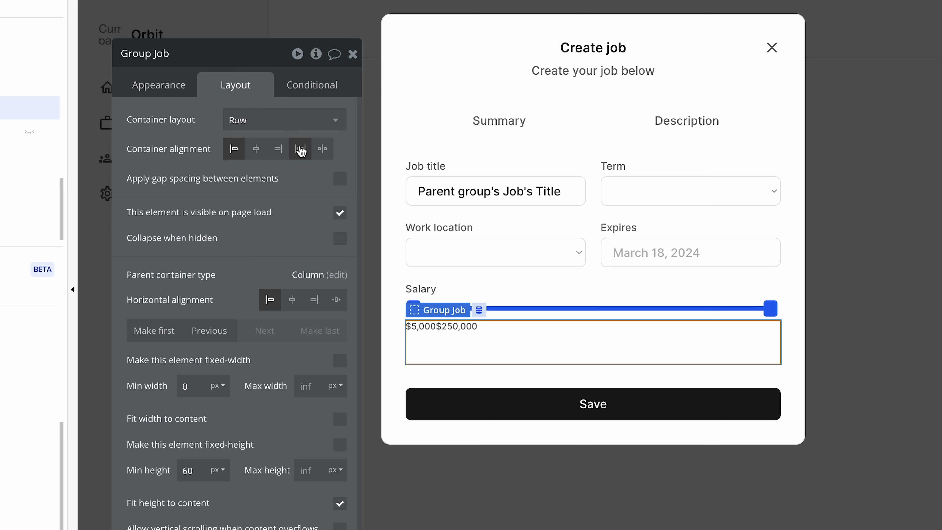
left_click(324, 151)
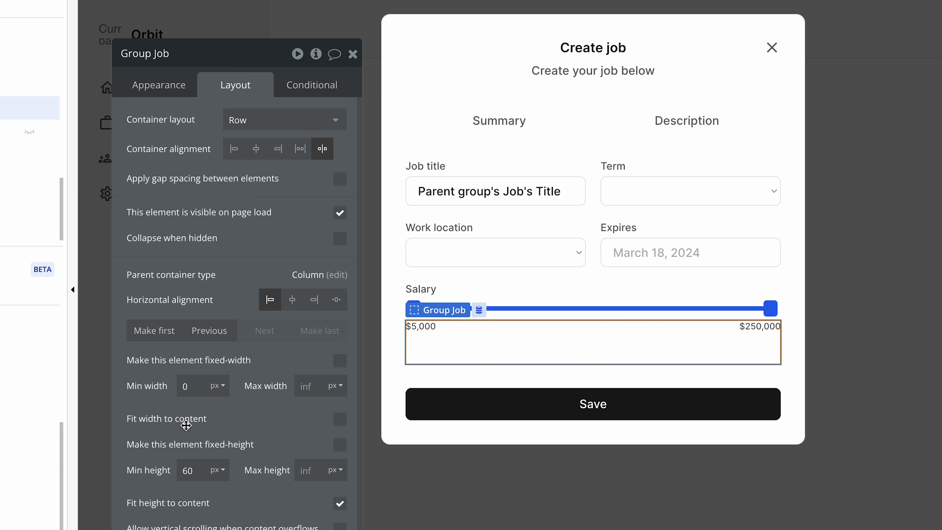
left_click_drag(201, 474, 160, 474)
type("0")
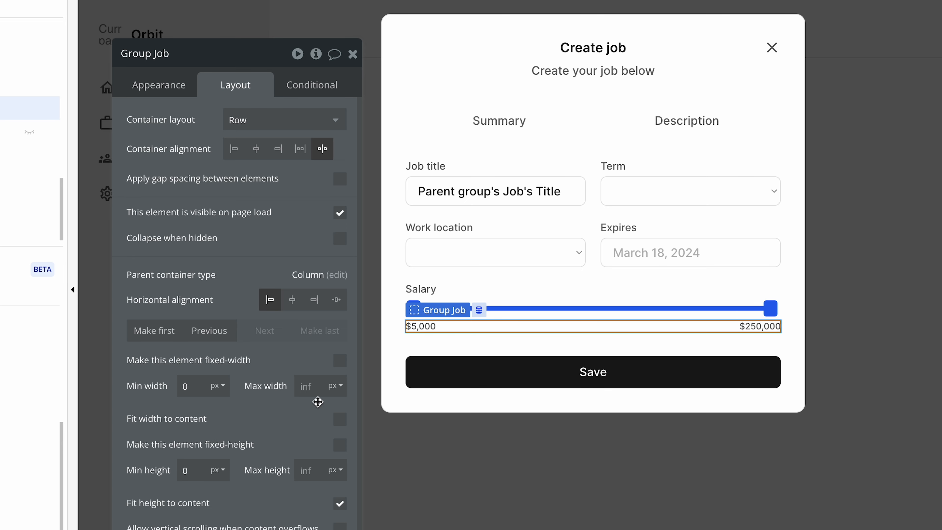
left_click(450, 349)
left_click(427, 329)
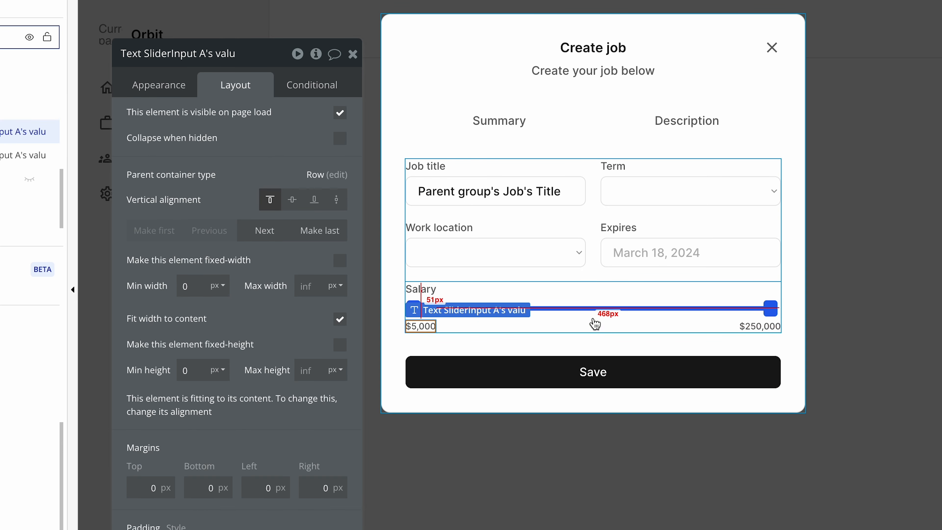
left_click(764, 332)
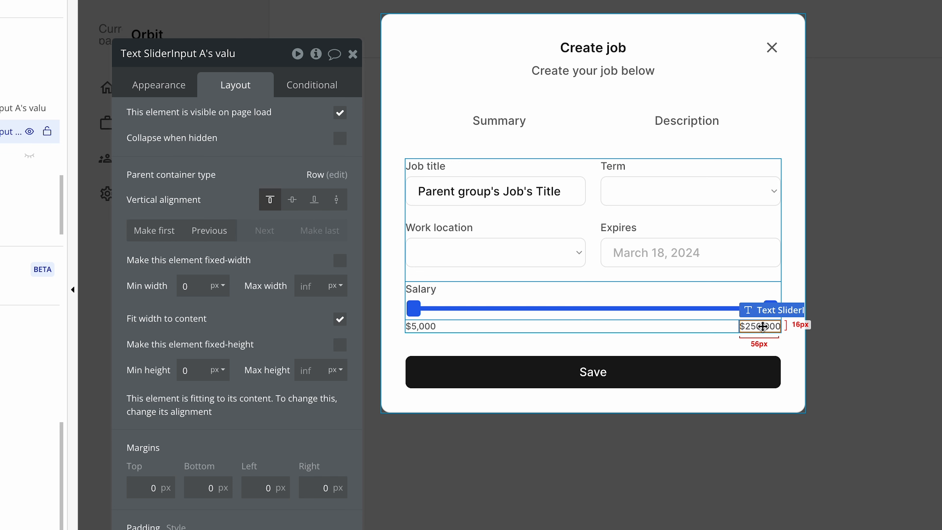
left_click(706, 343)
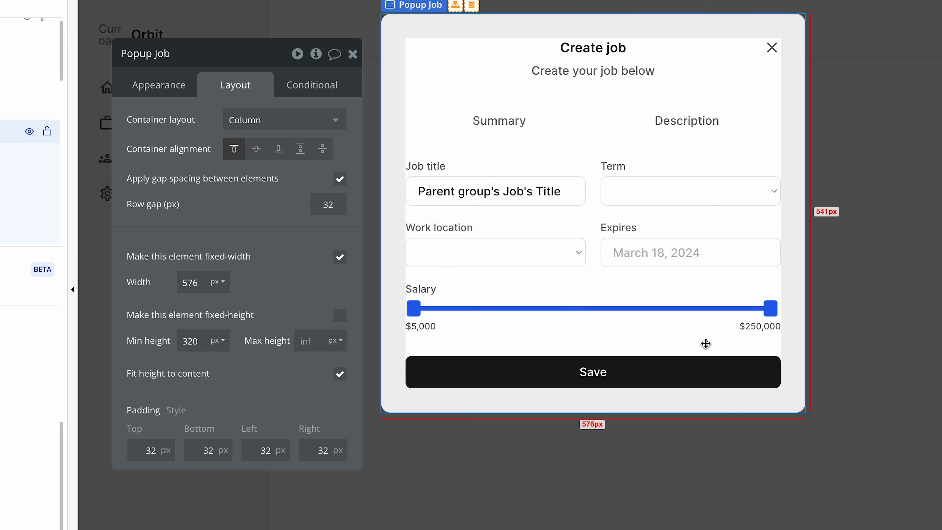
Step: Add a click workflow to the Save button of the Create job popup
left_click(650, 366)
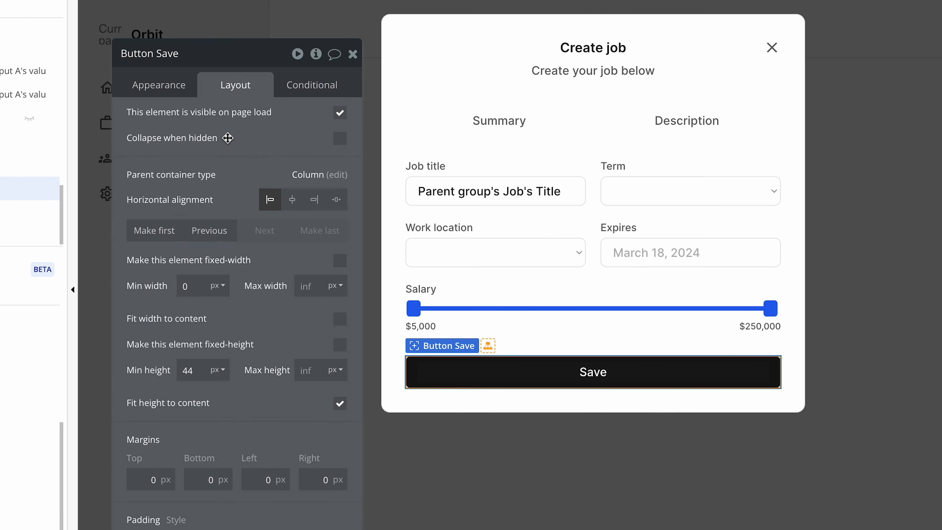
left_click(176, 85)
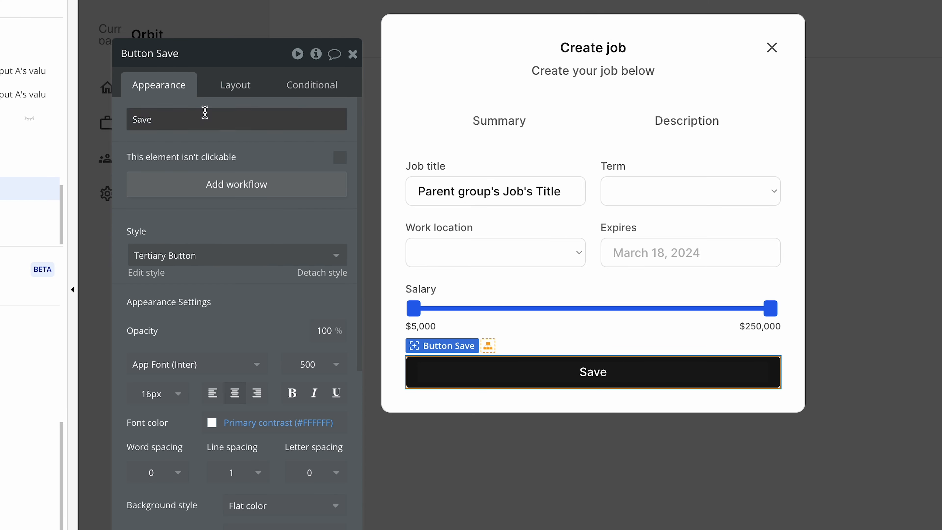
left_click(274, 197)
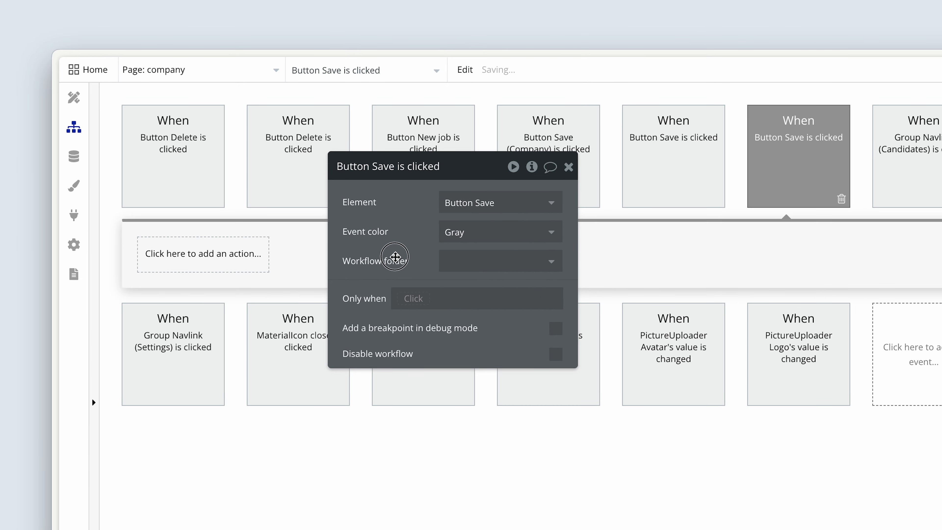
Step: Add a Create a new thing action of type Job to the Save workflow and include all of its fields
left_click_drag(393, 261, 403, 336)
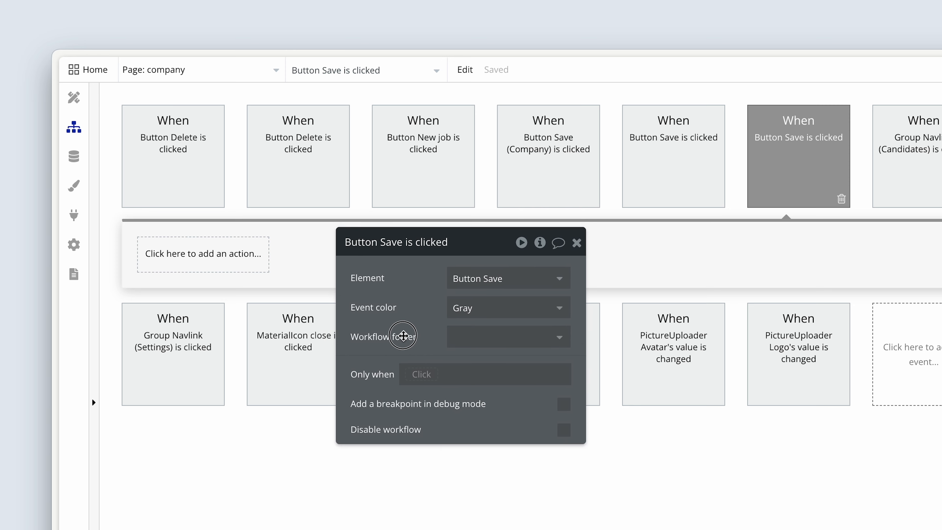
left_click(196, 264)
mouse_move(202, 366)
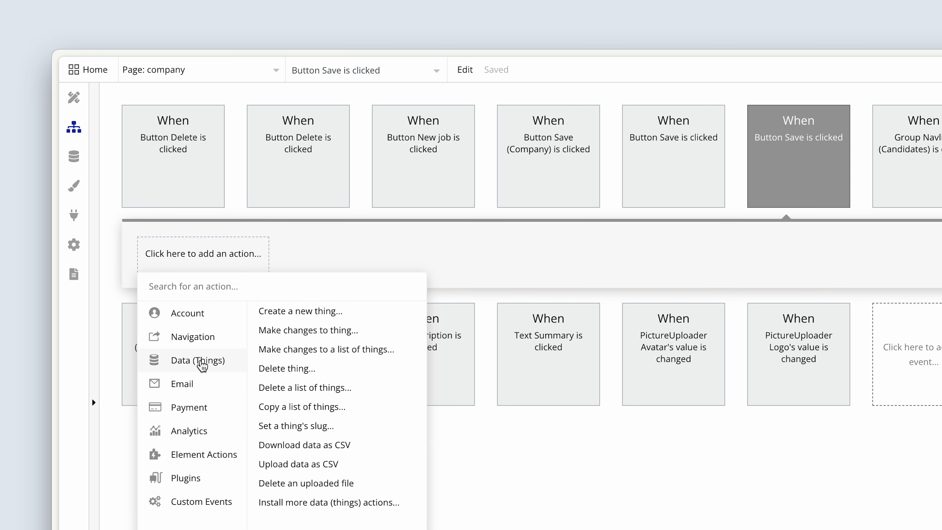
left_click(325, 316)
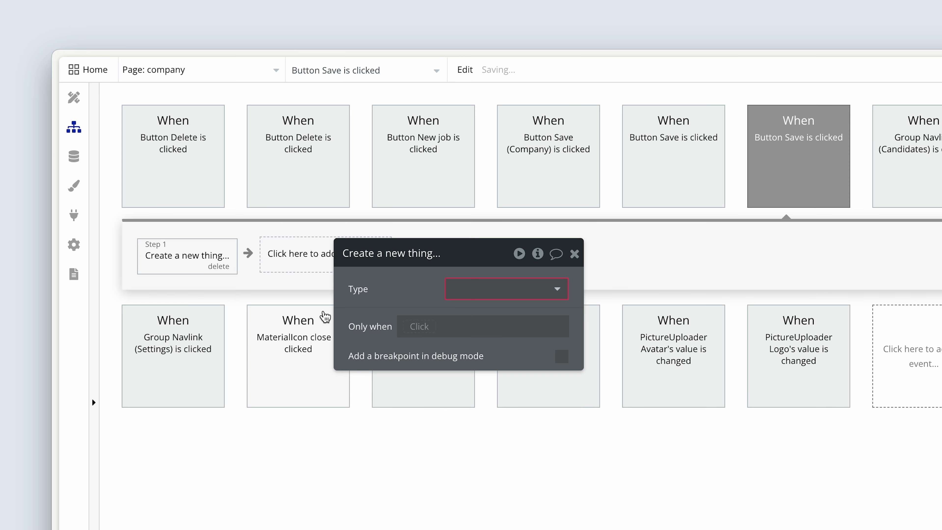
left_click_drag(401, 276, 331, 280)
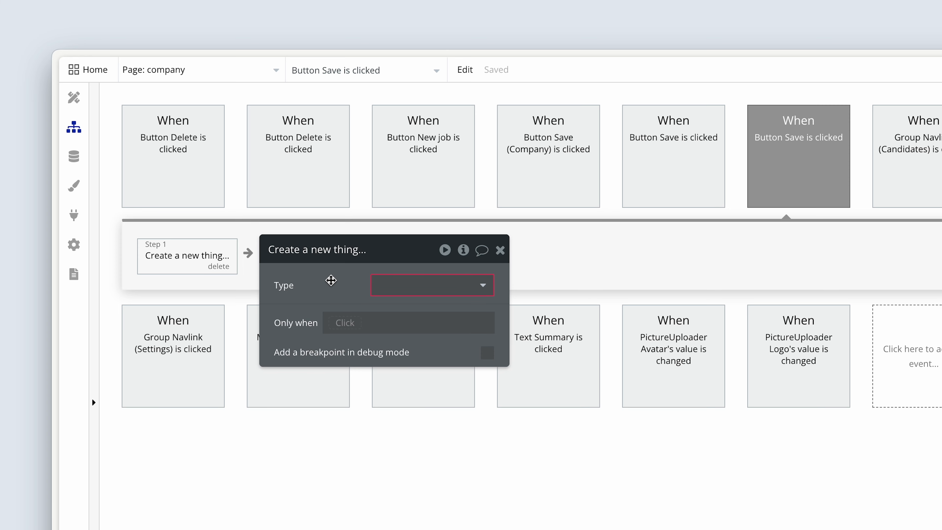
left_click(405, 285)
left_click(408, 349)
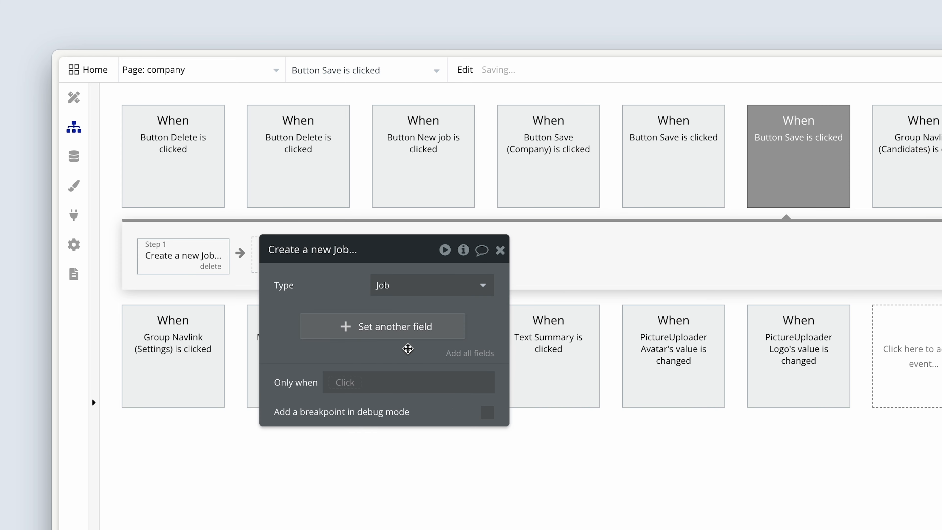
left_click(459, 357)
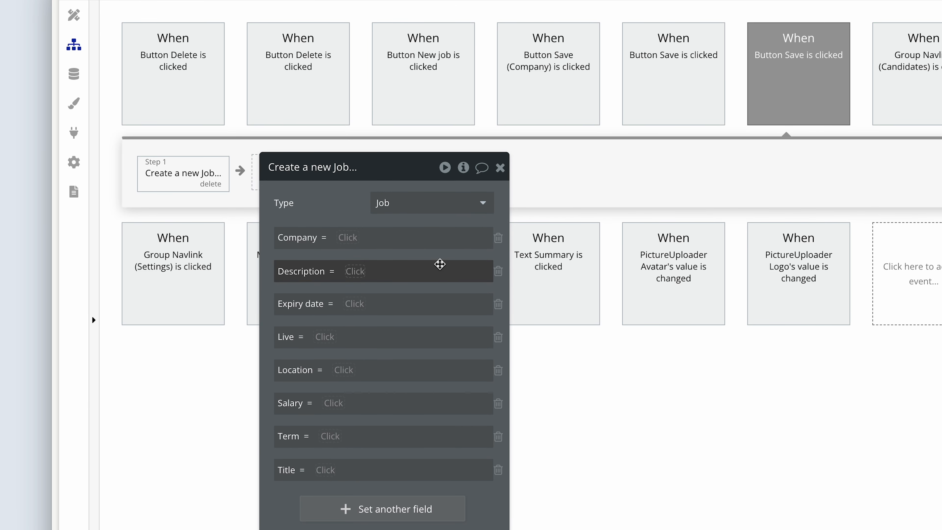
Step: Set the new Job's Company field to Current page's Company
left_click(348, 237)
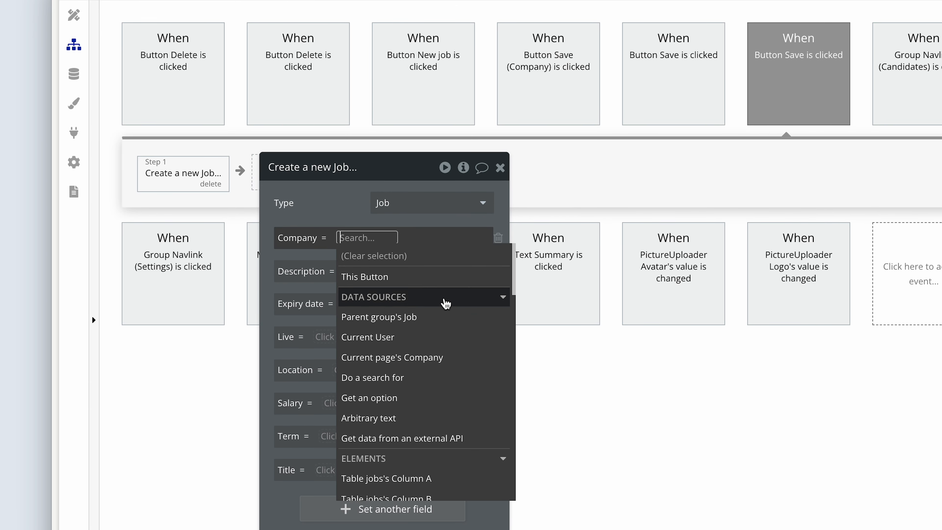
left_click(457, 357)
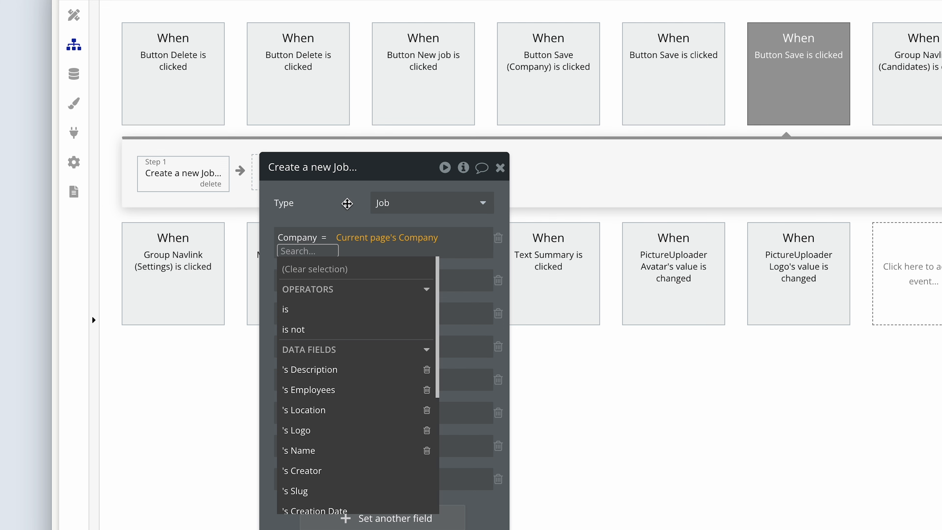
left_click(347, 202)
left_click(355, 272)
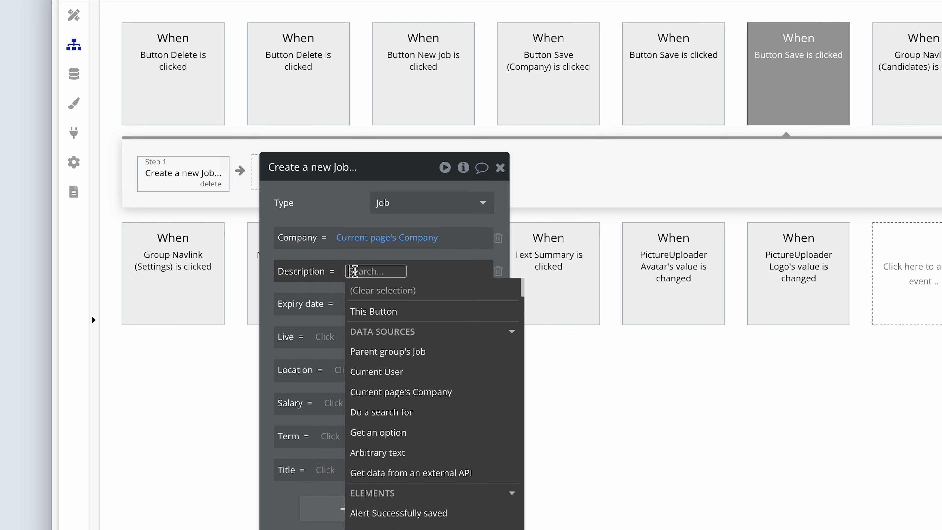
type("multi")
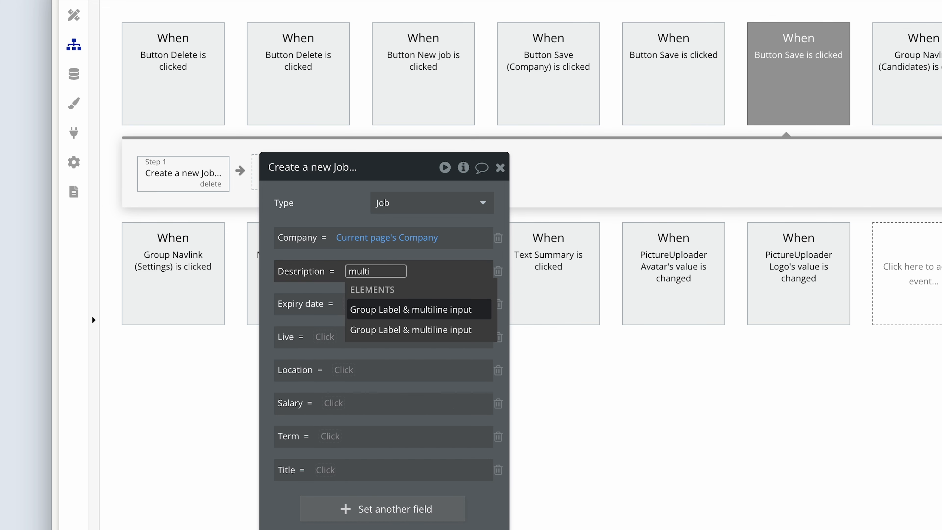
key("BackSpace")
key("BackSpace")
key("BackSpace")
key("BackSpace")
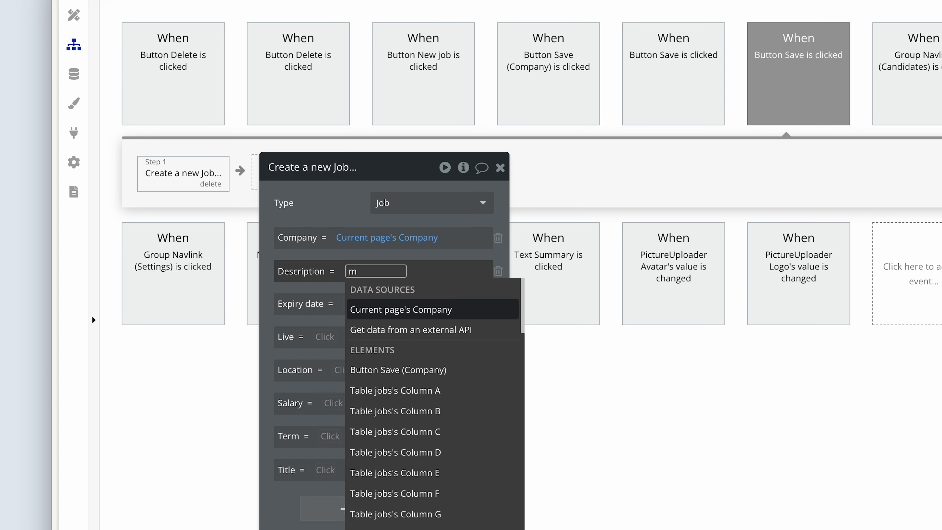
key("Escape")
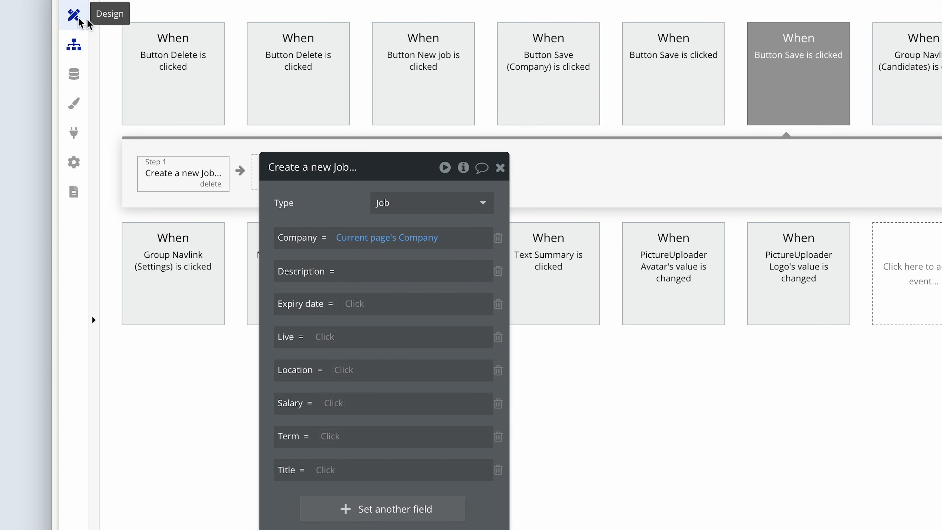
Step: Rename the description input in the Create job popup's Group Description as "Mulitline input Description"
left_click(74, 15)
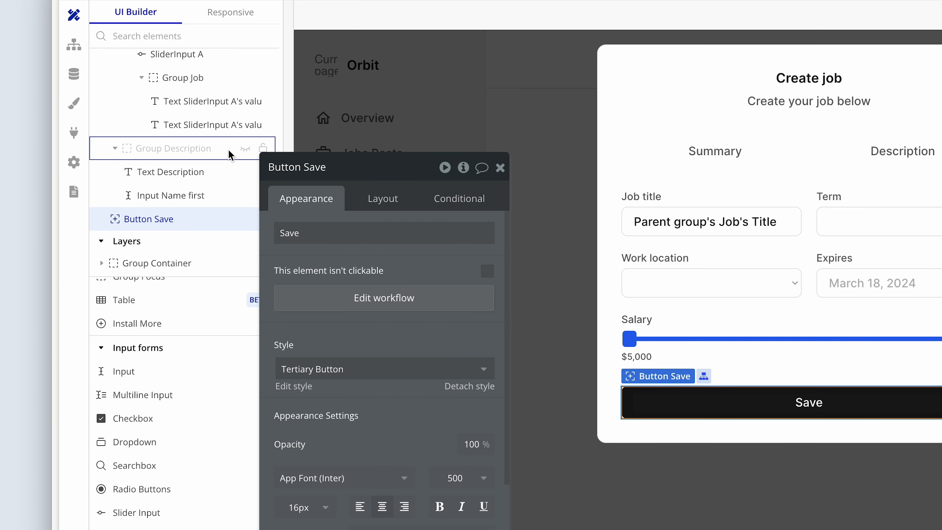
left_click(245, 149)
left_click(685, 448)
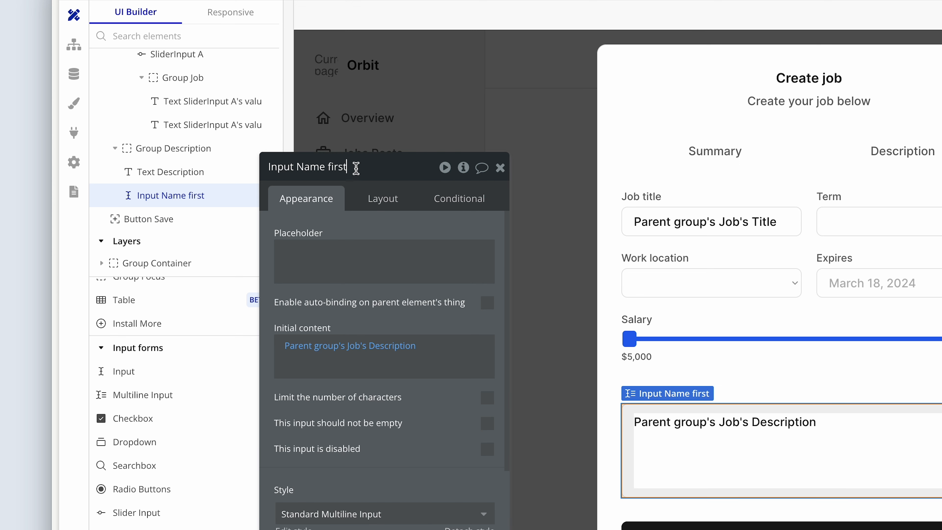
left_click_drag(354, 168, 261, 170)
type("Mulitline input De")
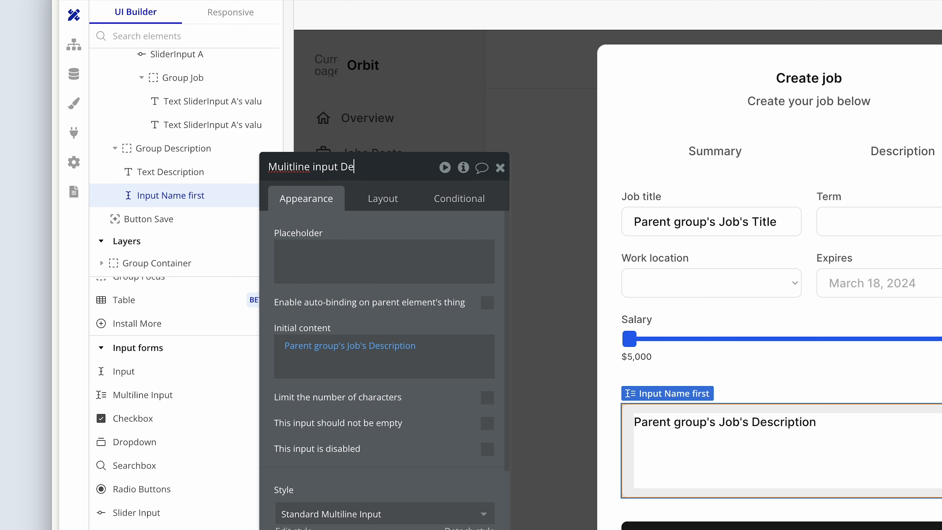
type("scription")
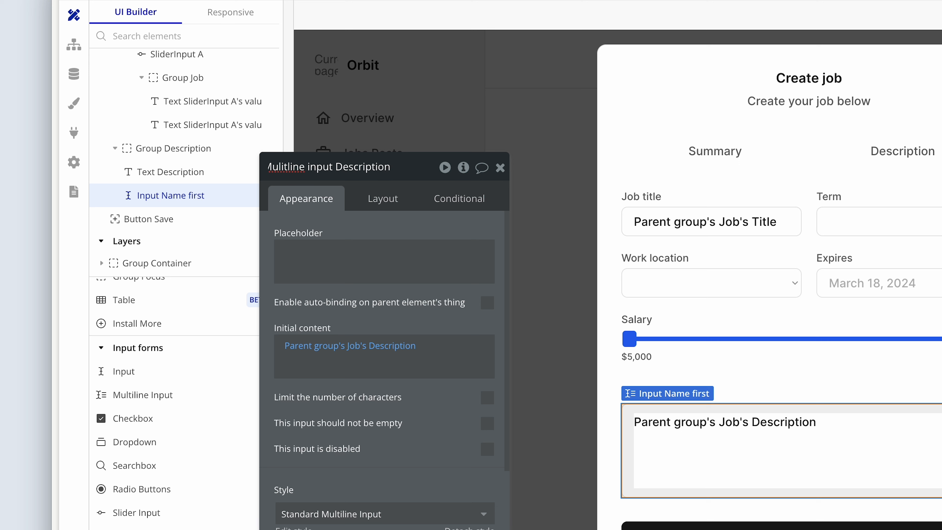
left_click(293, 166)
left_click_drag(334, 167, 263, 168)
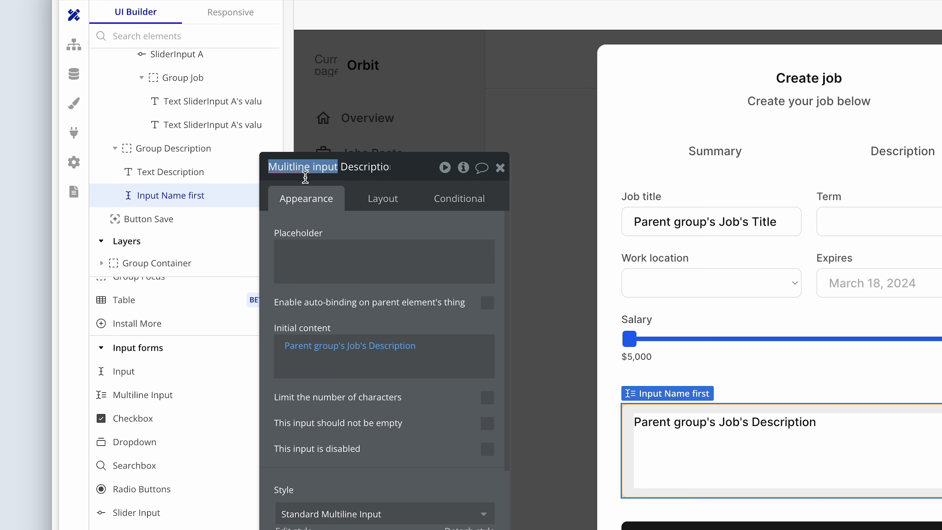
left_click(297, 167)
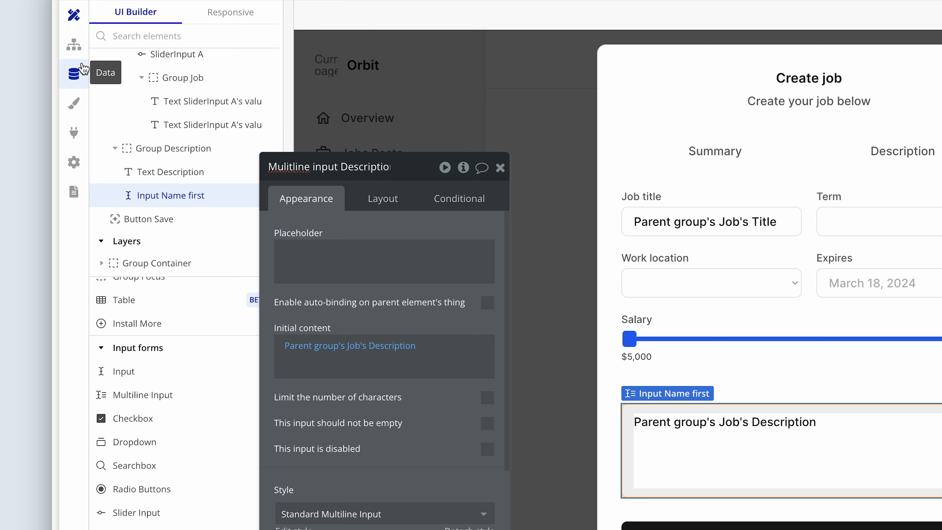
Step: Set the Description field of the Create a new Job action to Mulitline input Description's value
left_click(73, 44)
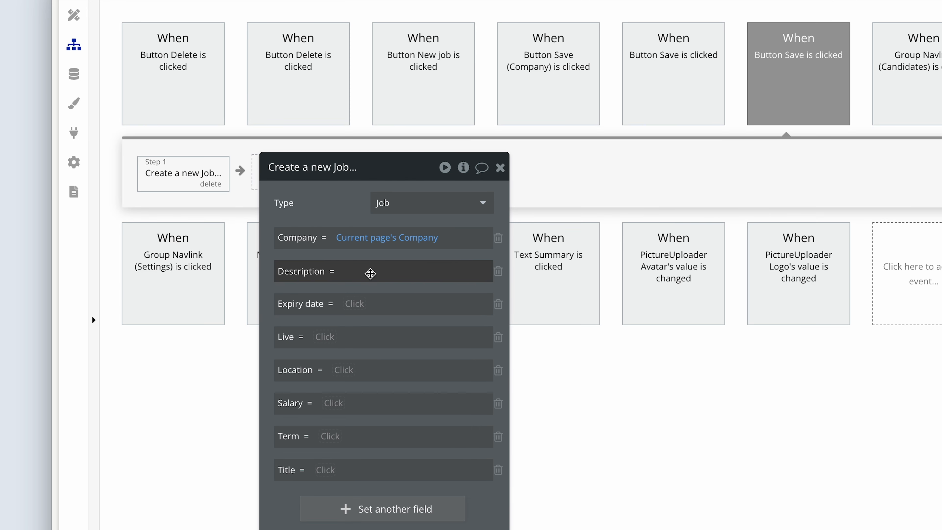
left_click(346, 271)
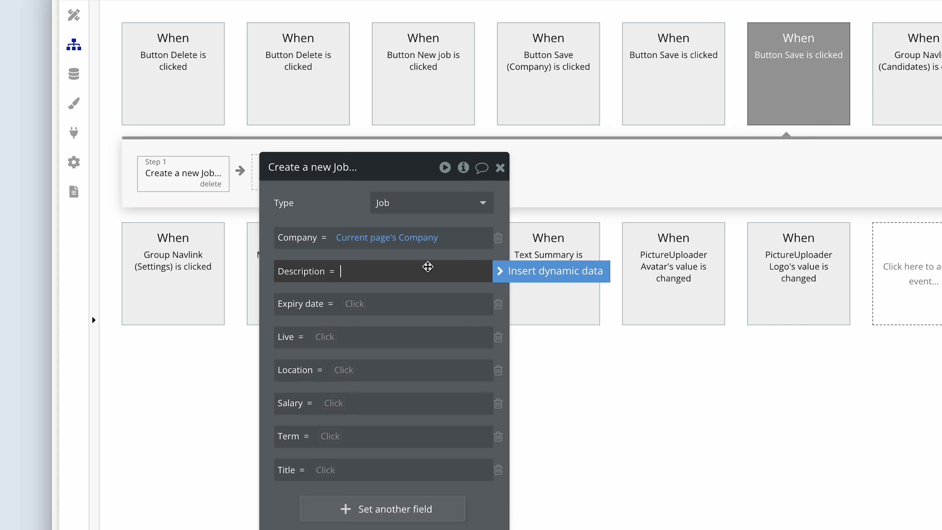
left_click(515, 274)
type("multi")
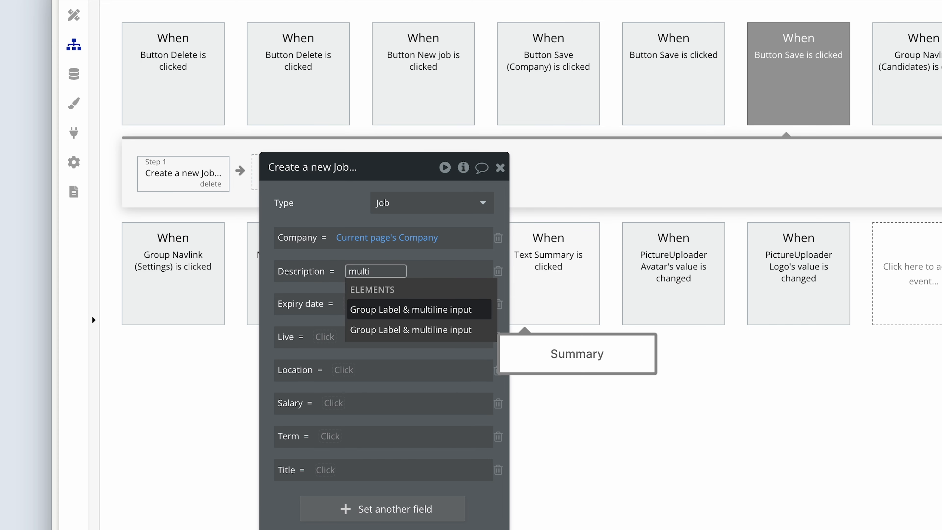
key("BackSpace")
key("BackSpace")
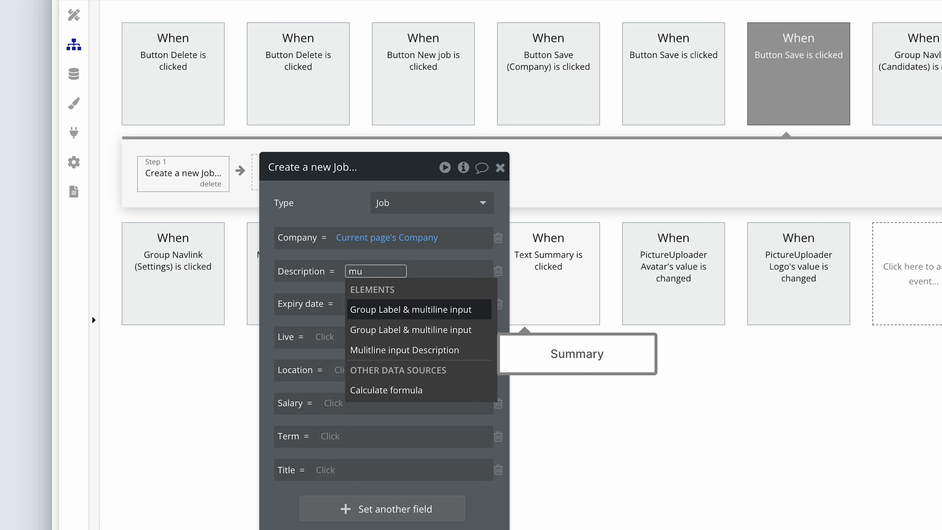
left_click(438, 350)
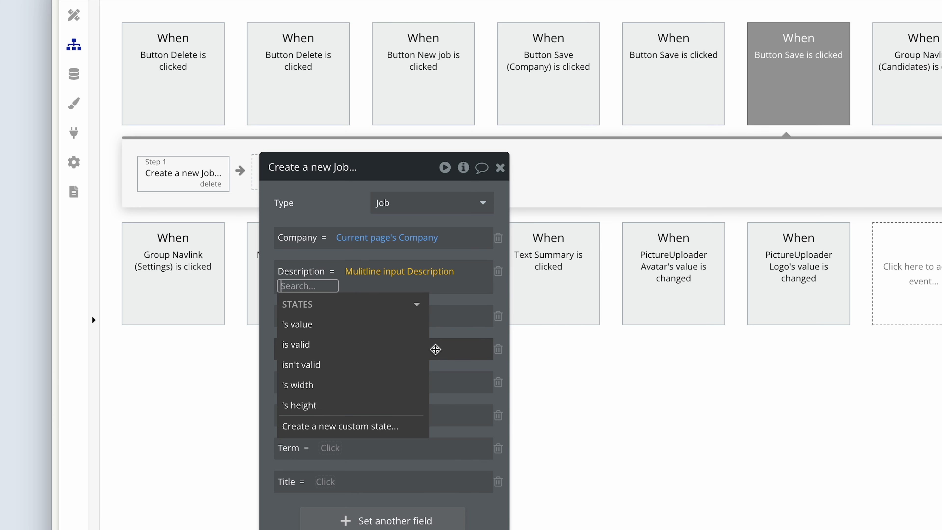
left_click(365, 324)
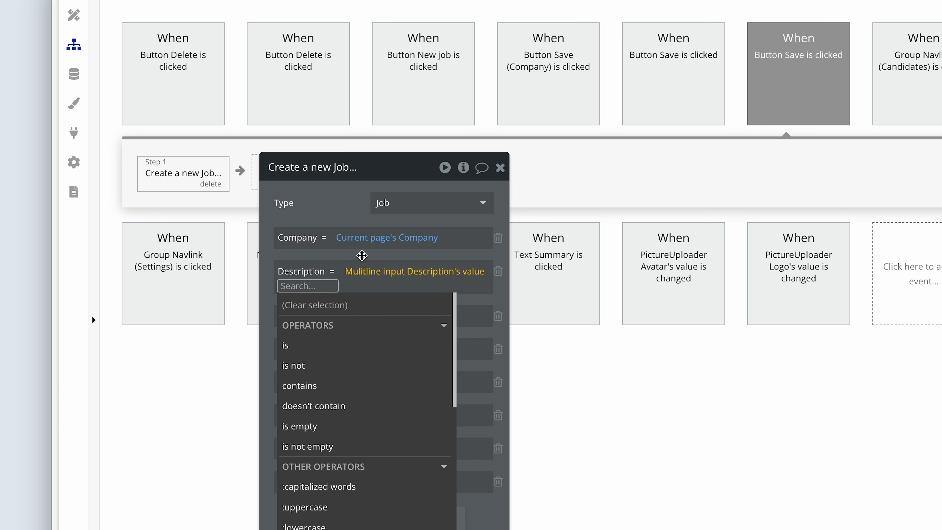
left_click(362, 255)
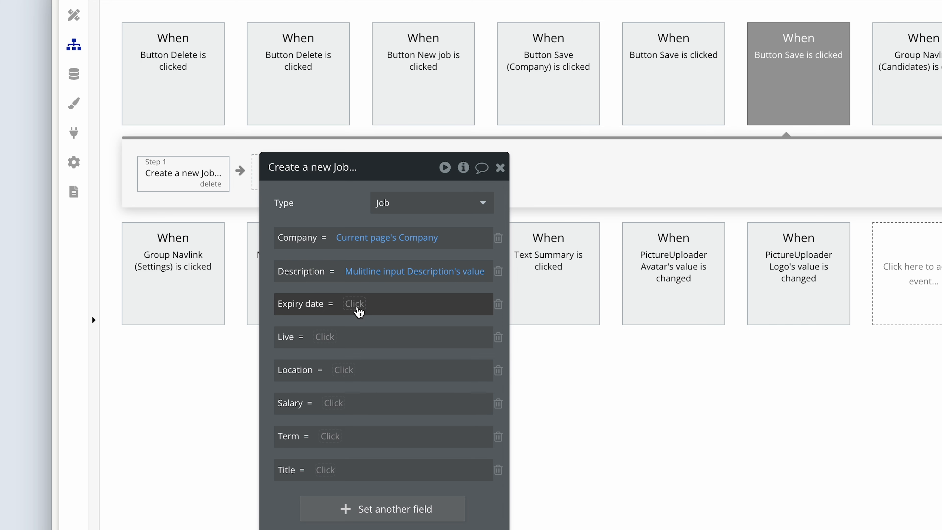
left_click(354, 304)
type("date")
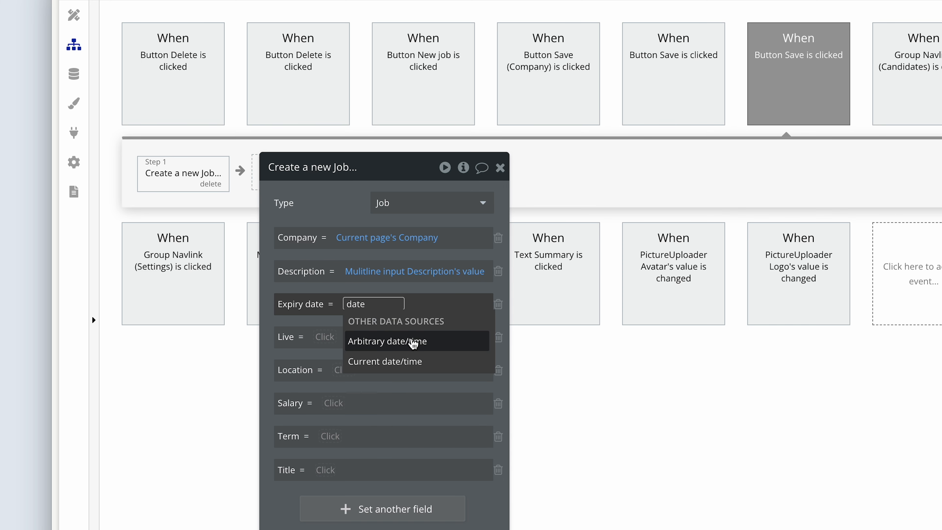
key("BackSpace")
key("BackSpace")
key("BackSpace")
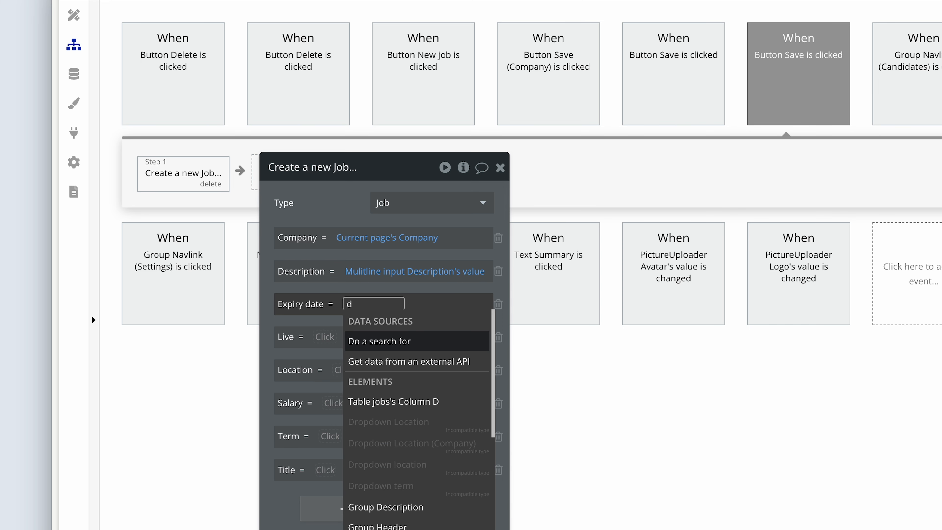
key("BackSpace")
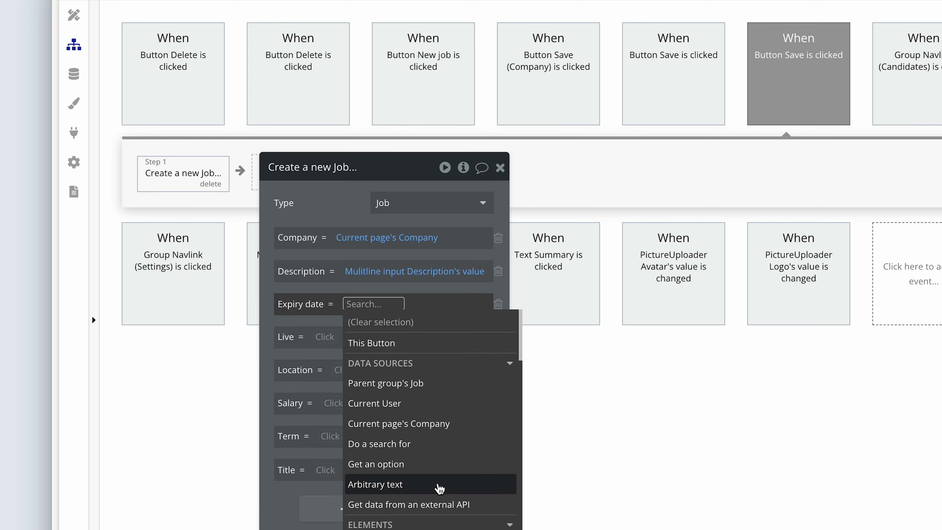
scroll(439, 488, "down", 12)
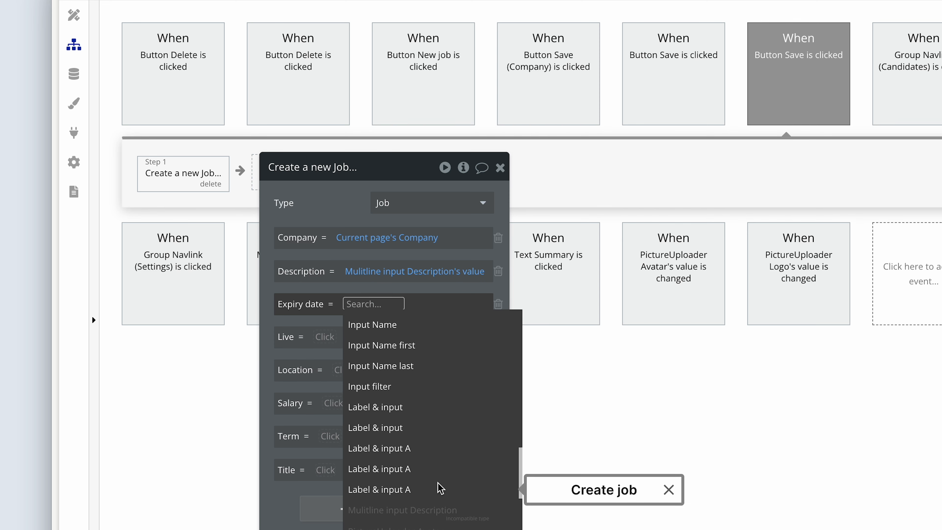
scroll(439, 488, "down", 8)
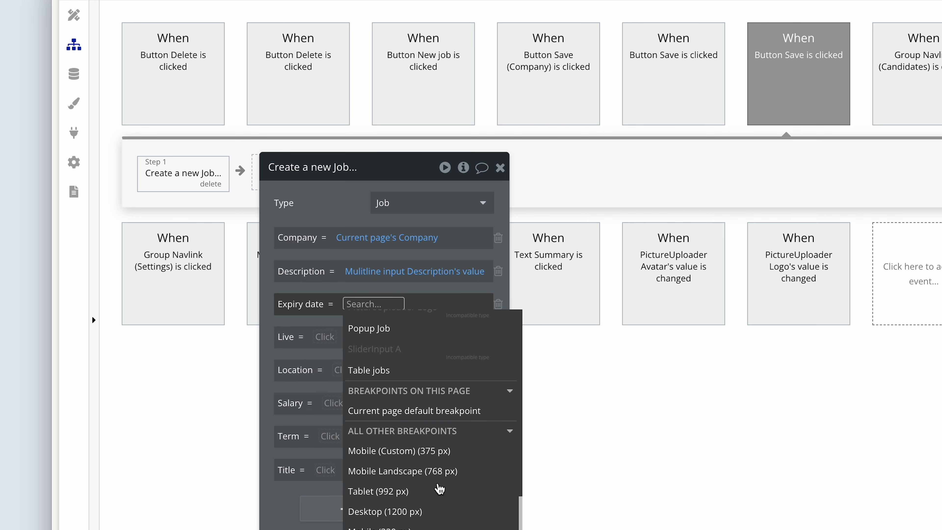
scroll(440, 488, "up", 12)
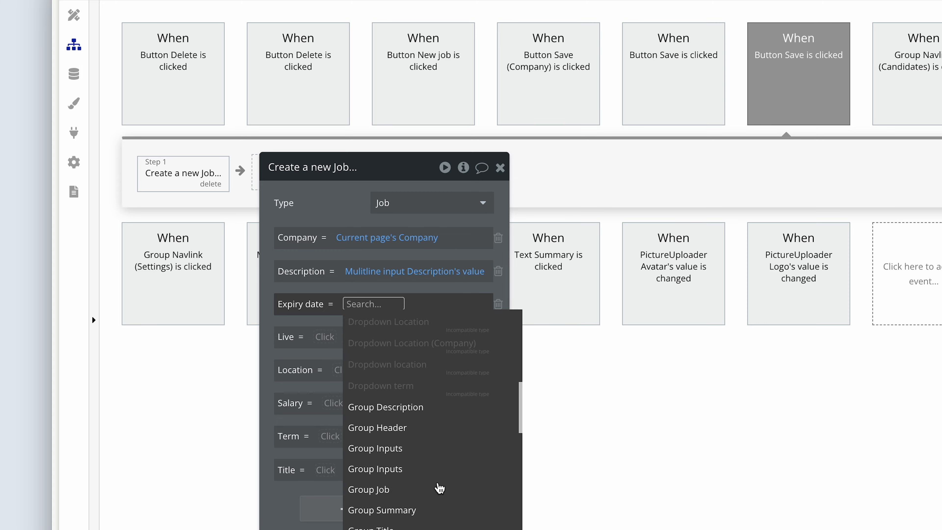
Step: Rename the Expires date input in the Create job popup as "Date picker Job"
left_click(73, 16)
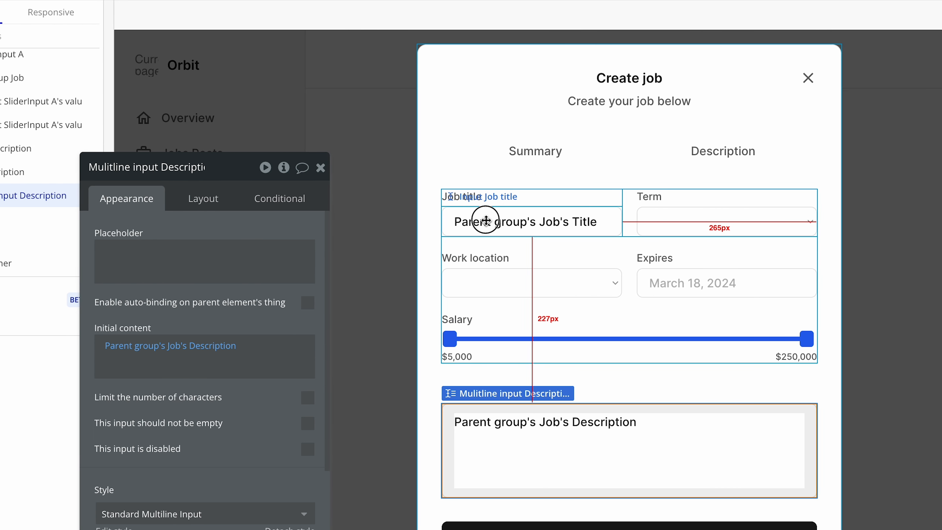
left_click(663, 219)
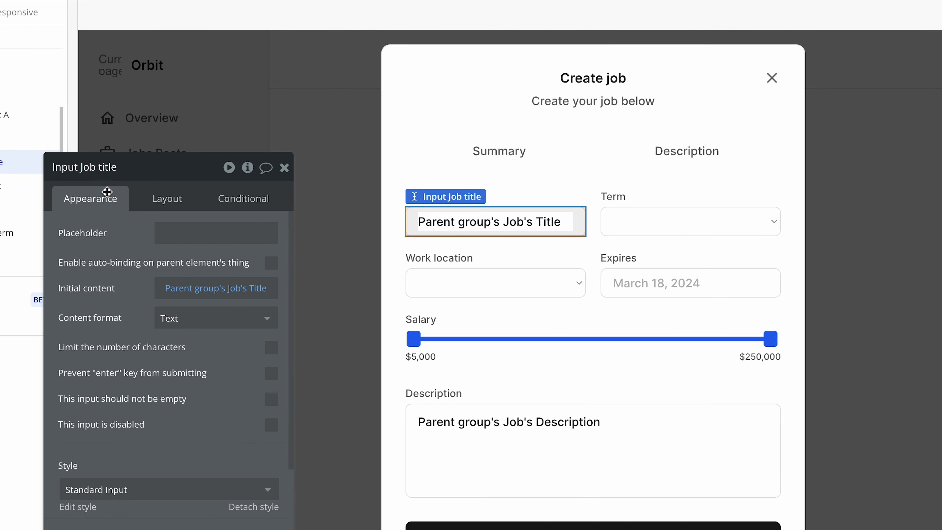
left_click(627, 229)
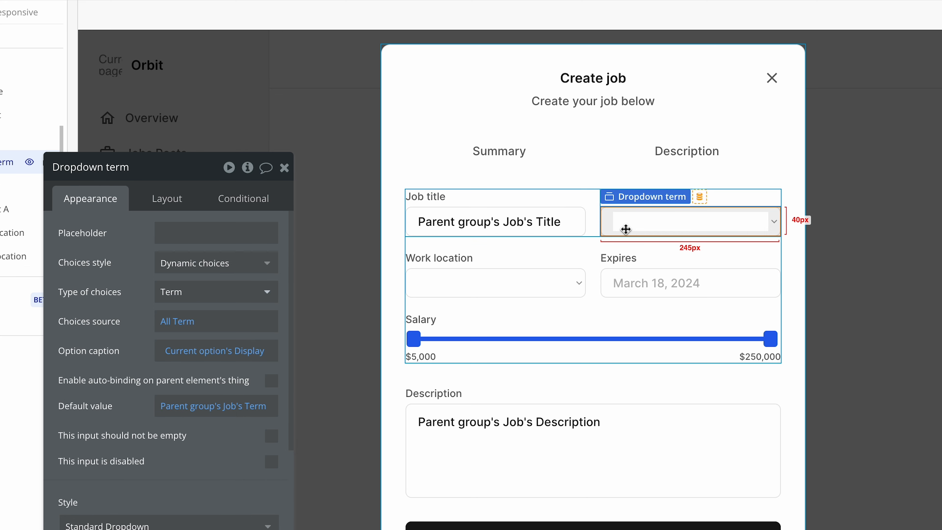
left_click(488, 291)
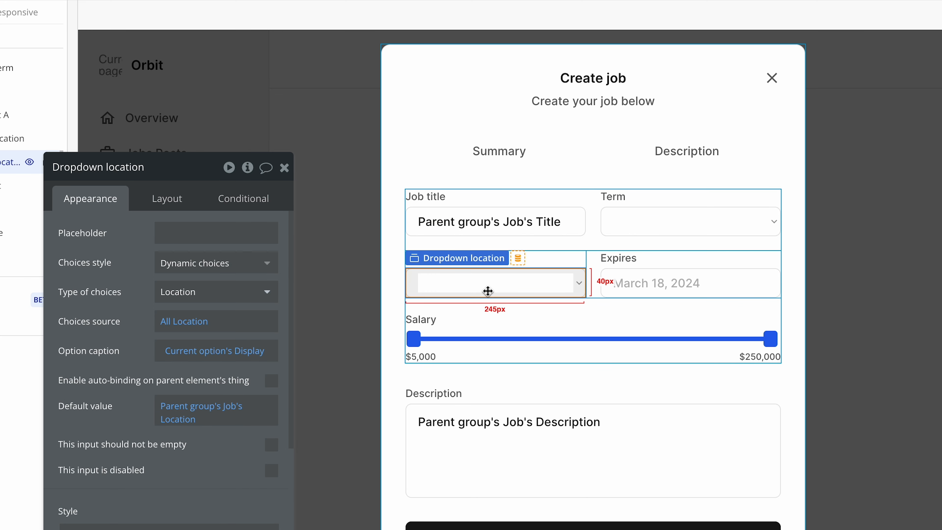
left_click(680, 289)
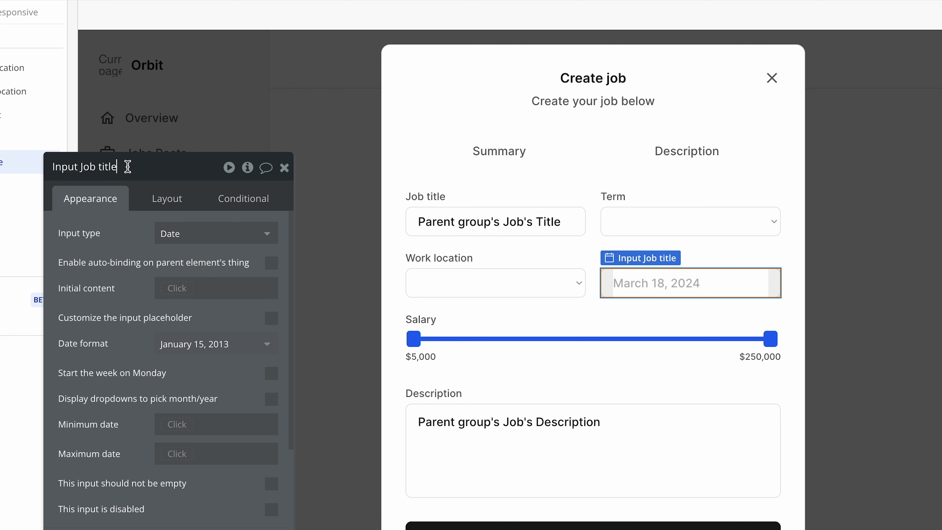
left_click_drag(126, 167, 53, 165)
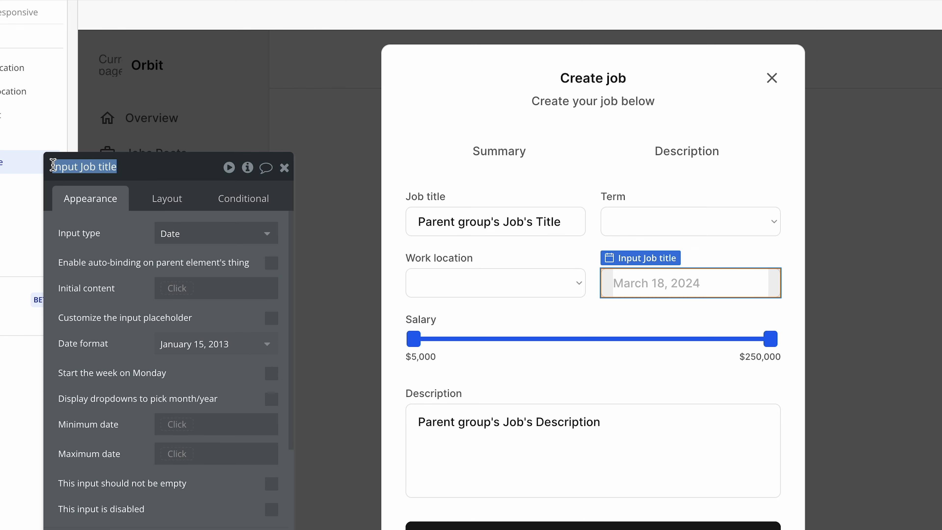
type("Da")
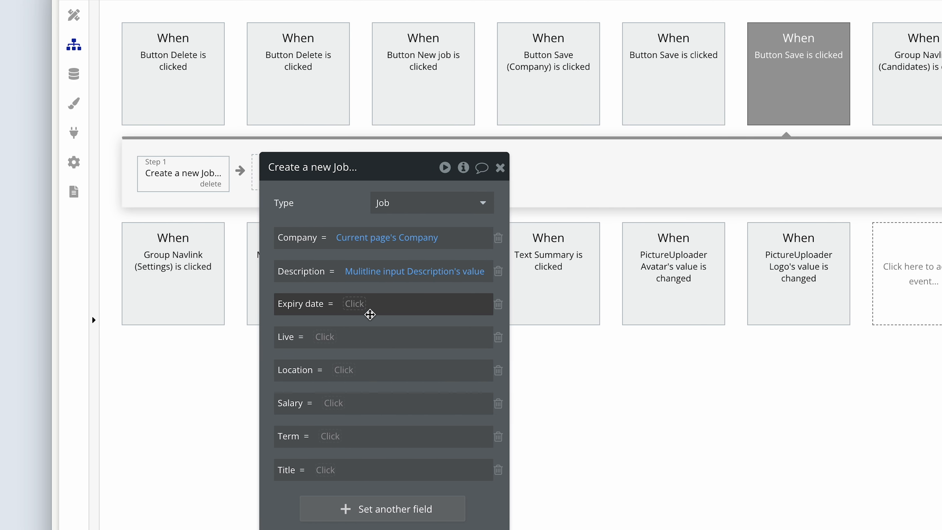
Step: Set the Expiry date field of the Create a new Job action to Date picker Job's value
left_click(355, 304)
type("date")
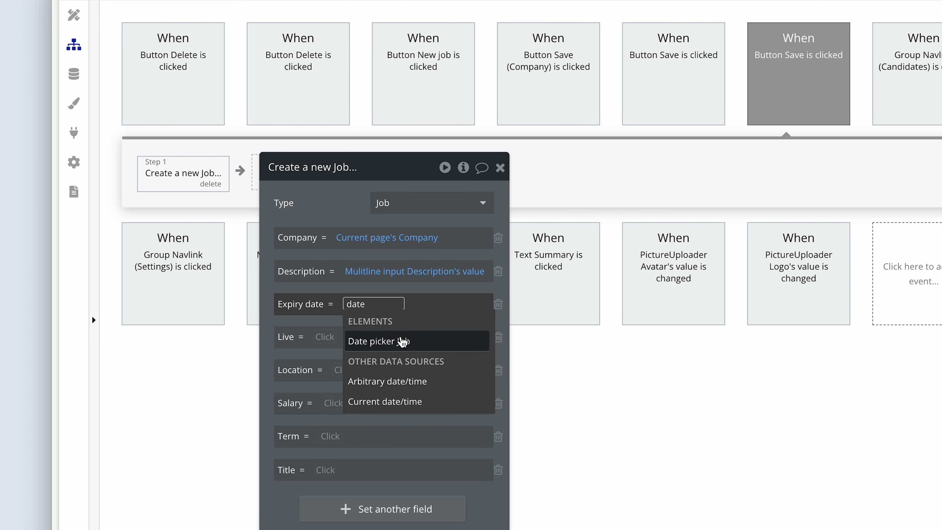
left_click(402, 341)
left_click(446, 344)
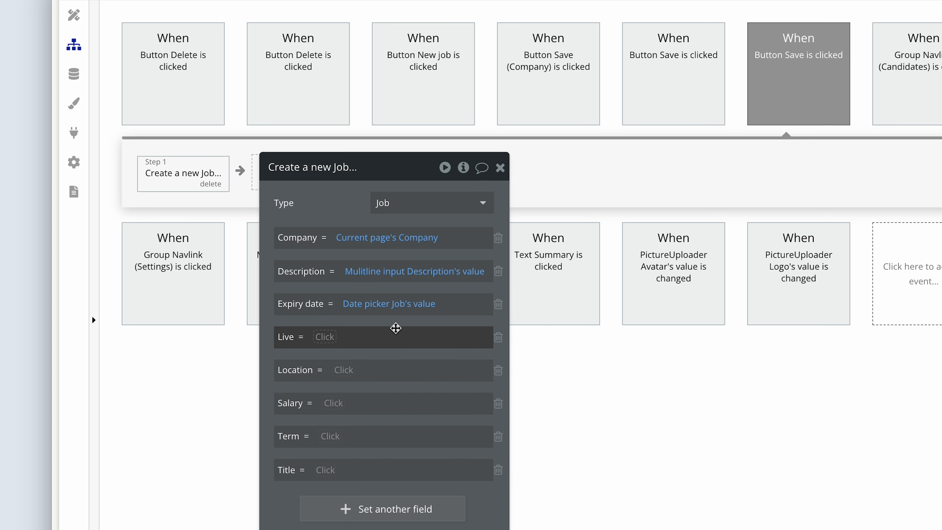
Step: Set the Live field of the Create a new Job action to "yes"
left_click(326, 337)
left_click(328, 417)
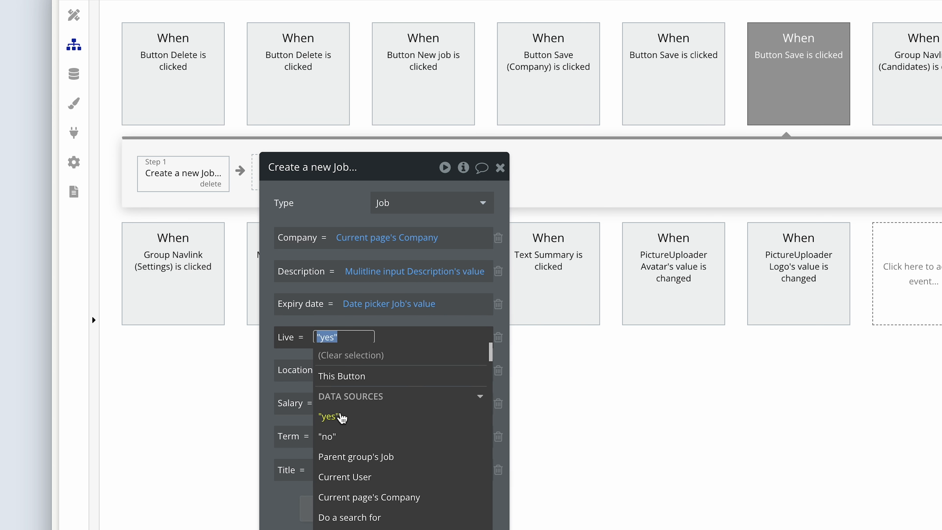
left_click(318, 323)
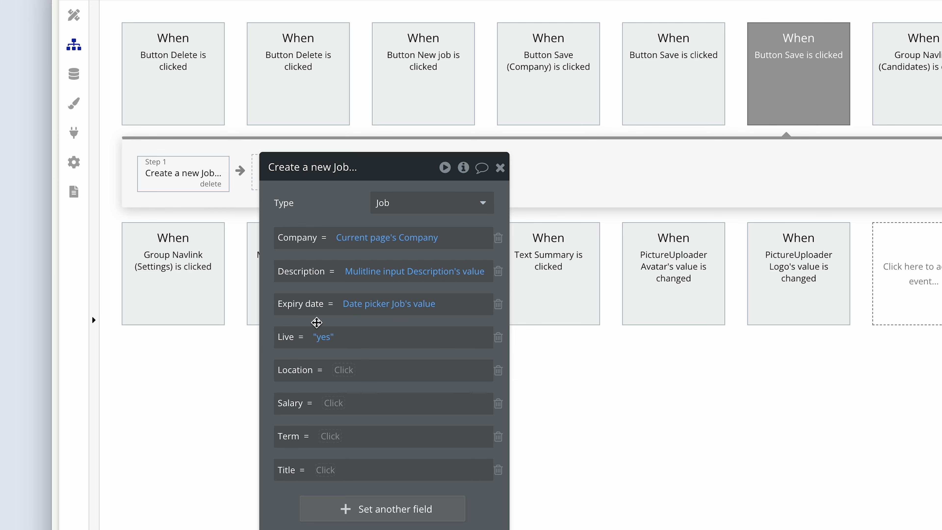
Step: Rename the Work location dropdown in the Create job popup as "Dropdown location (Job)"
left_click(345, 370)
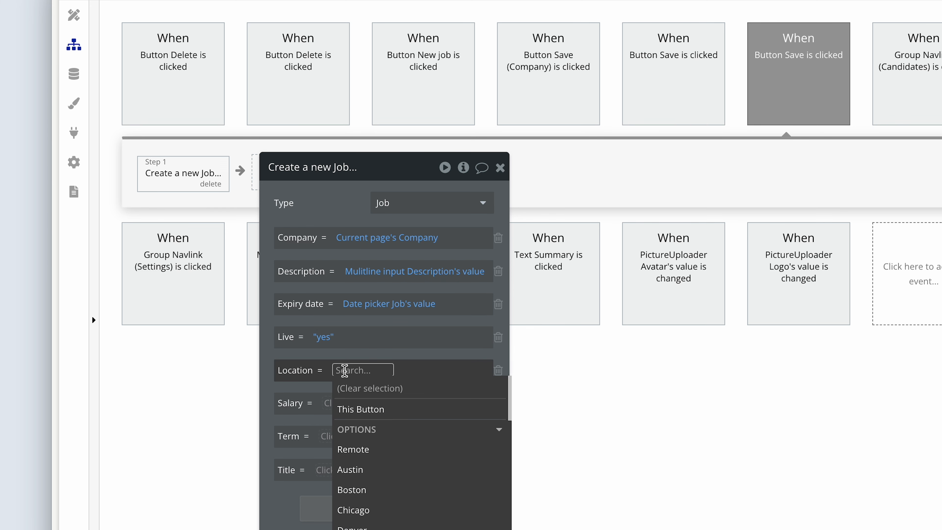
type("drop")
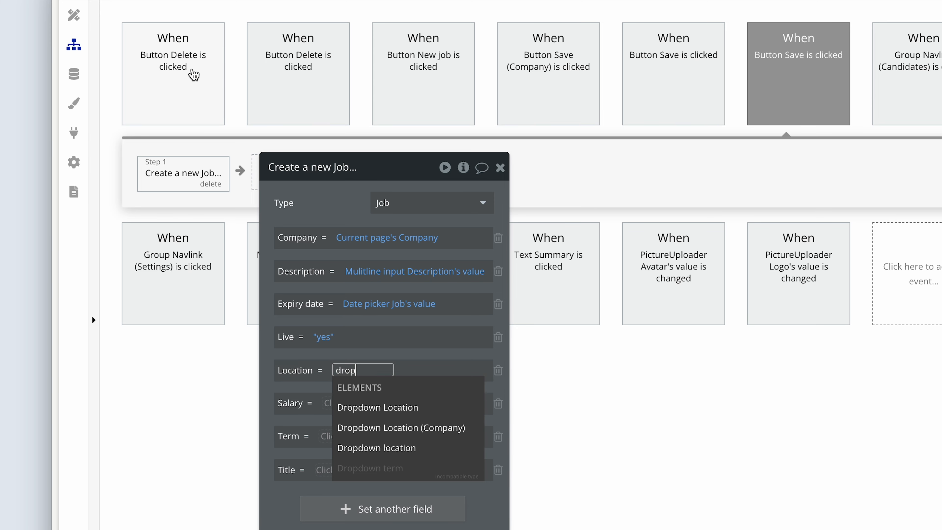
left_click(79, 17)
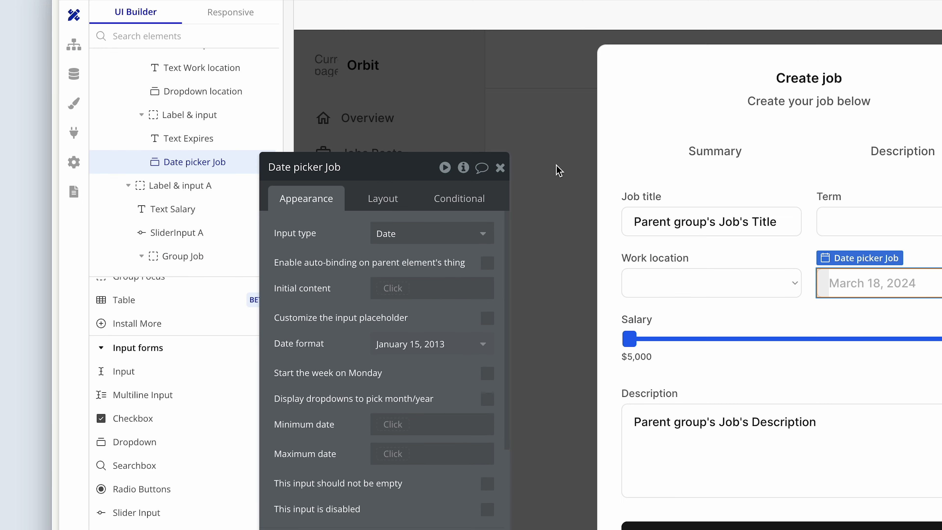
left_click(631, 277)
left_click(375, 168)
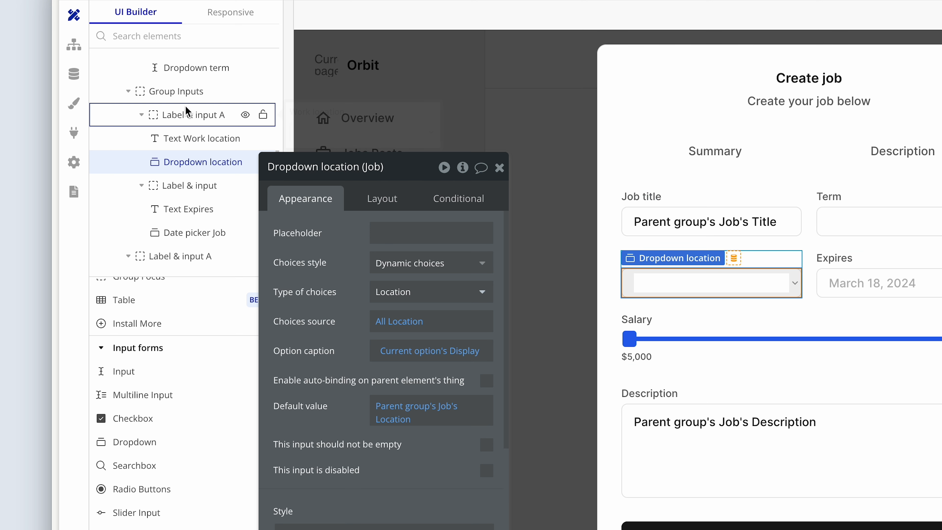
Step: Set the Location field of the Create a new Job action to Dropdown location (Job)'s value
left_click(79, 52)
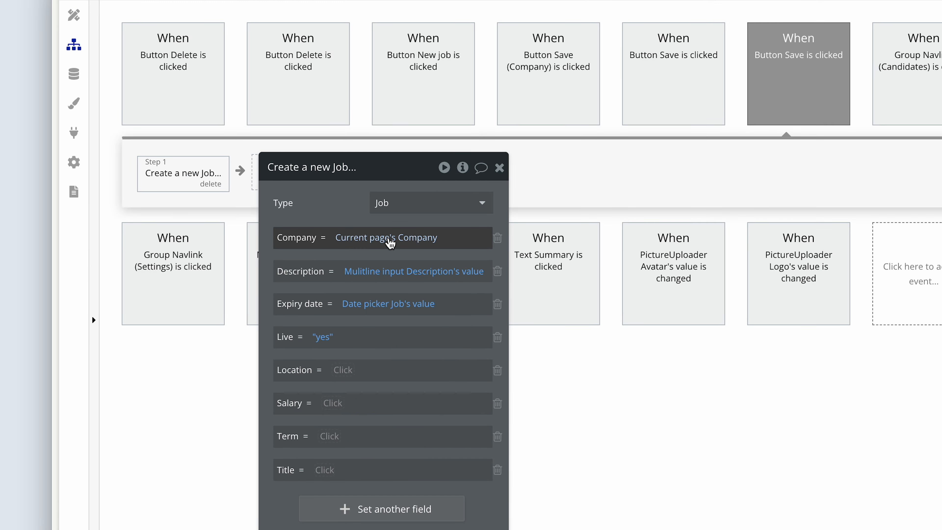
left_click(343, 370)
type("drop")
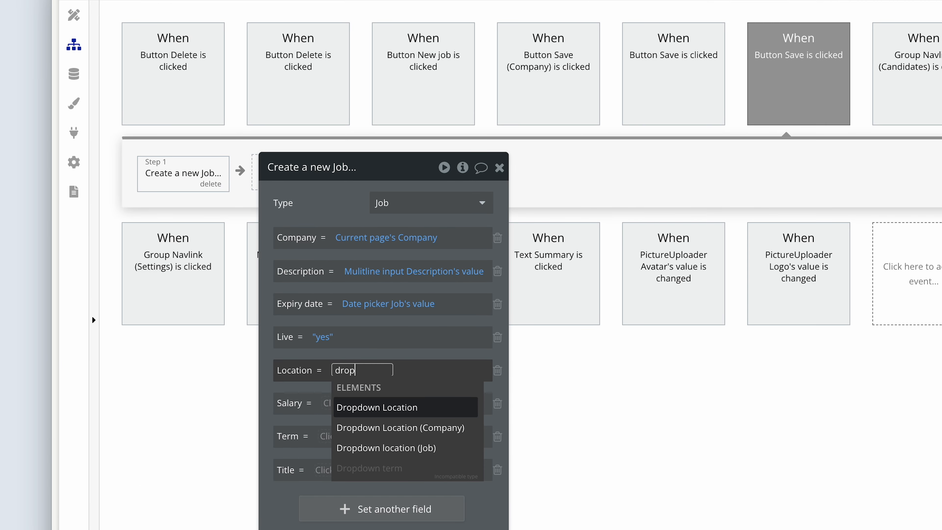
left_click(385, 454)
left_click(368, 423)
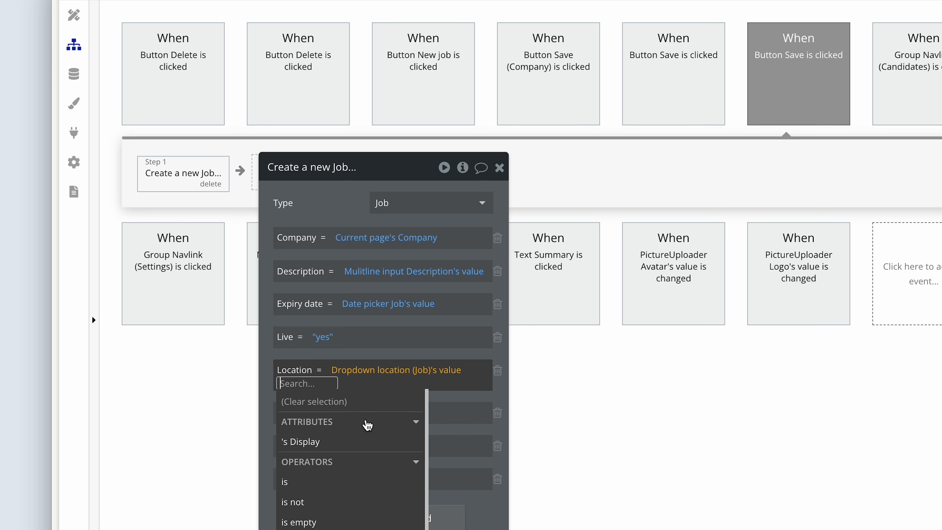
left_click(457, 401)
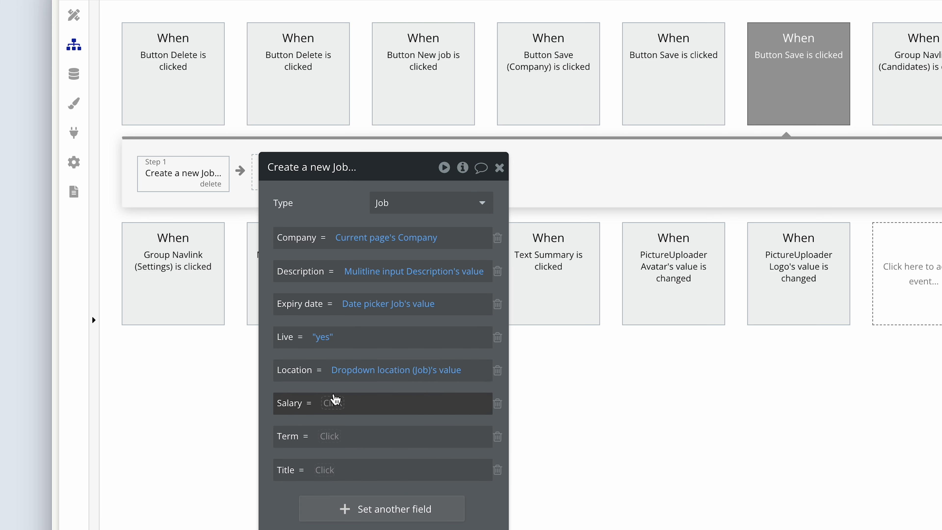
Step: Begin the Salary field's expression in the Create a new Job action with SliderInput A's value:min
left_click(333, 403)
type("slid")
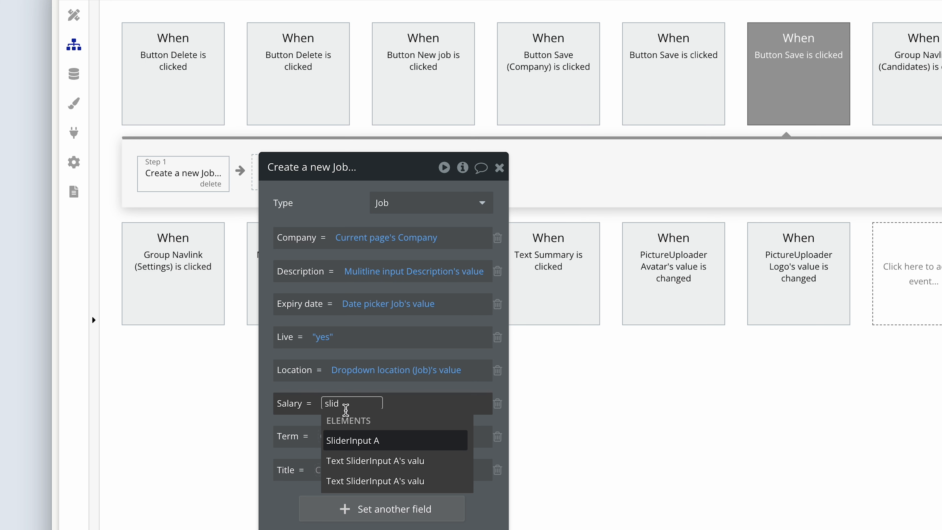
left_click(380, 442)
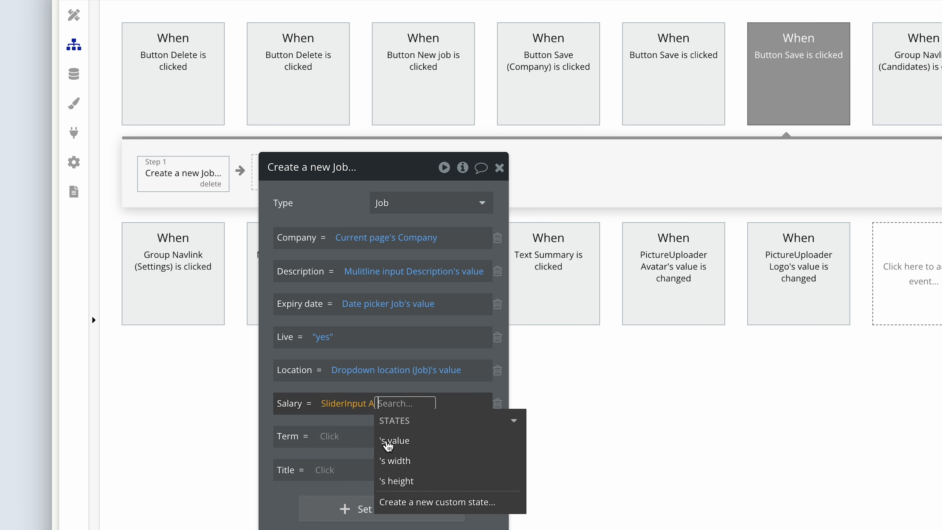
left_click(415, 443)
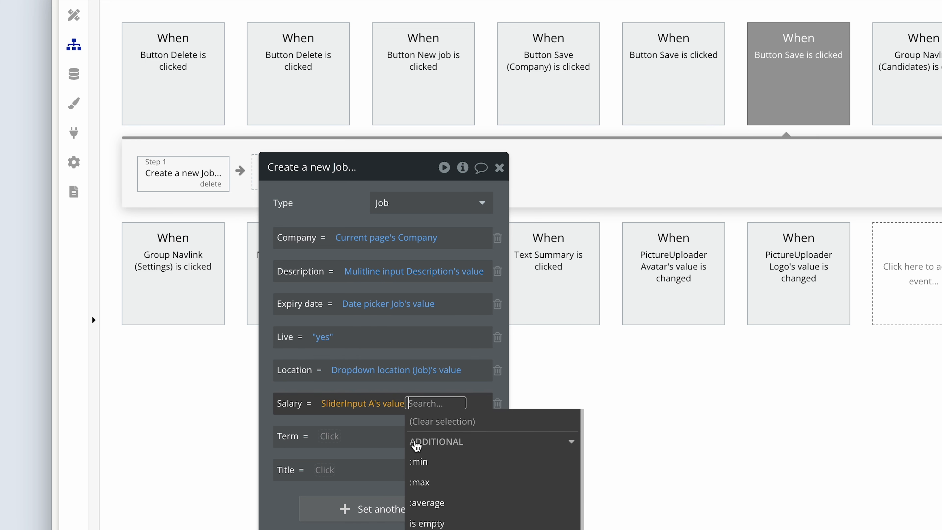
left_click(439, 467)
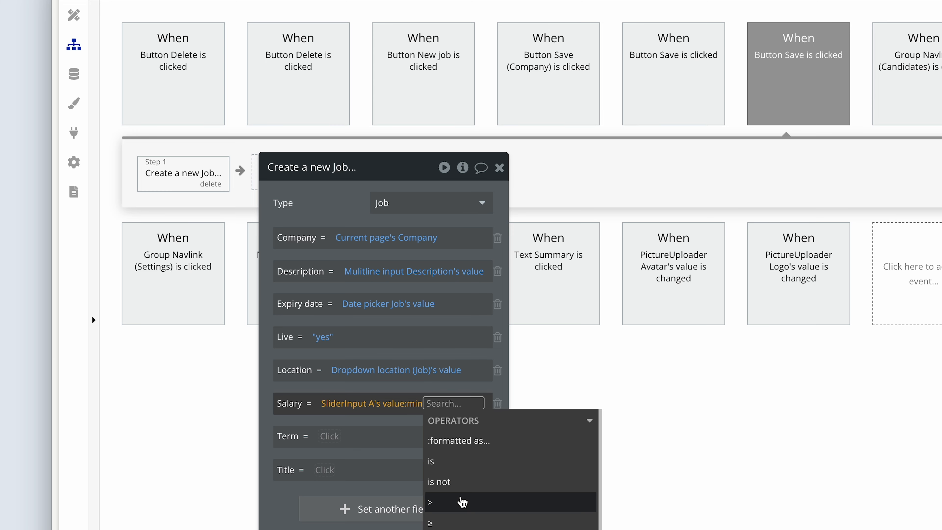
Step: Extend the Salary expression with the <- range -> operator and SliderInput A's value:max
scroll(460, 501, "down", 3)
scroll(461, 501, "down", 1)
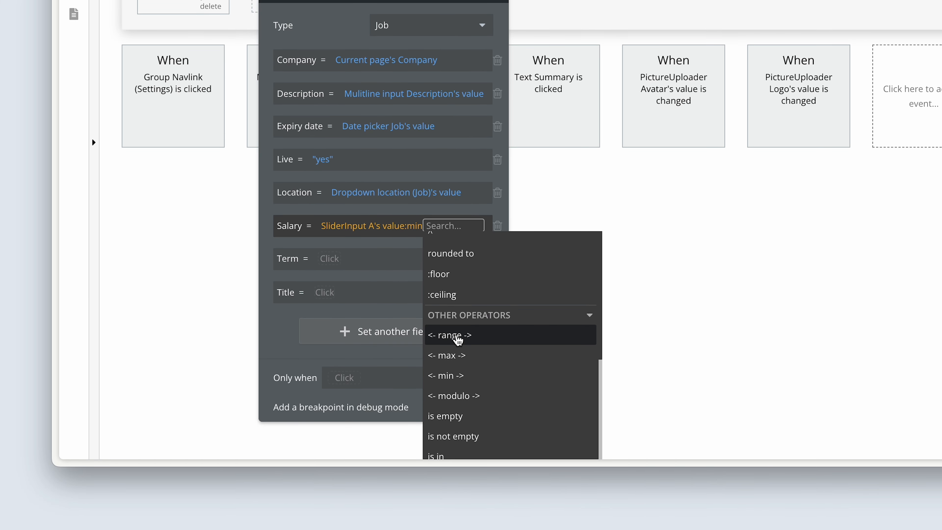
left_click(458, 336)
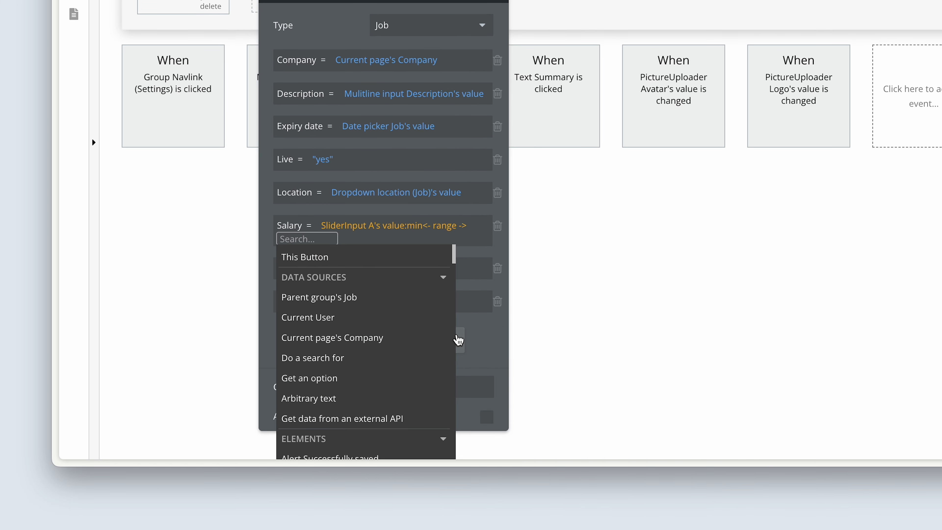
type("slide")
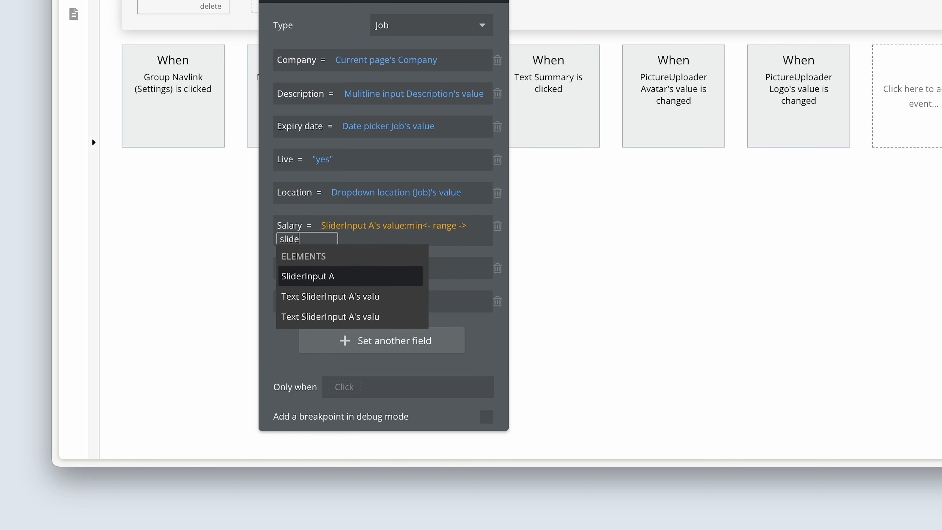
left_click(357, 278)
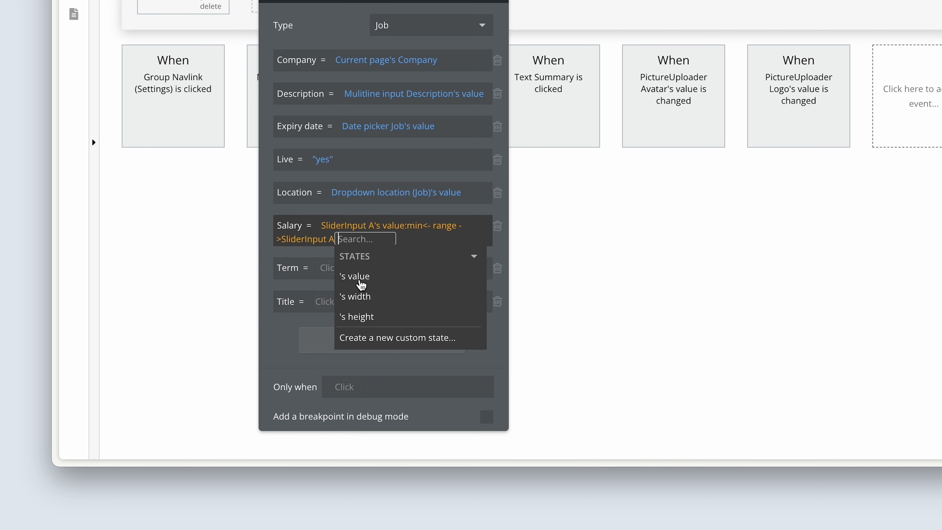
left_click(381, 281)
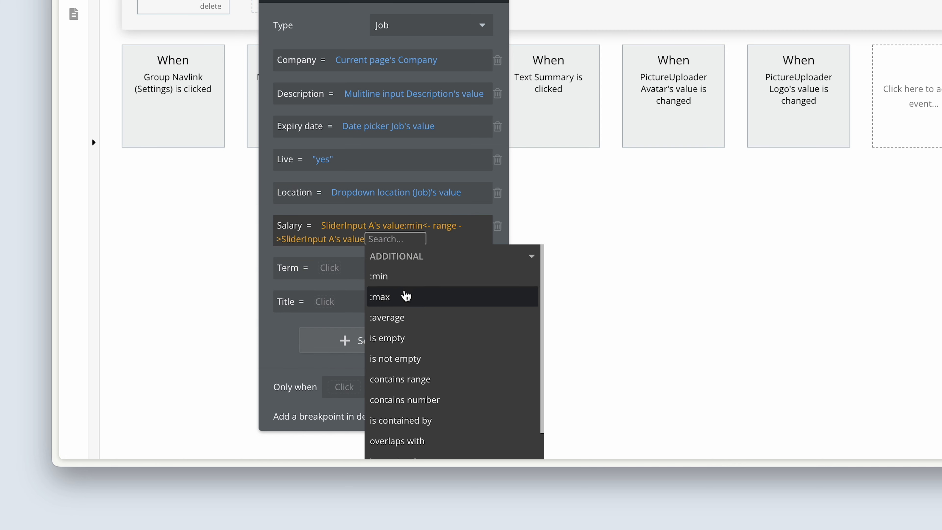
left_click(406, 298)
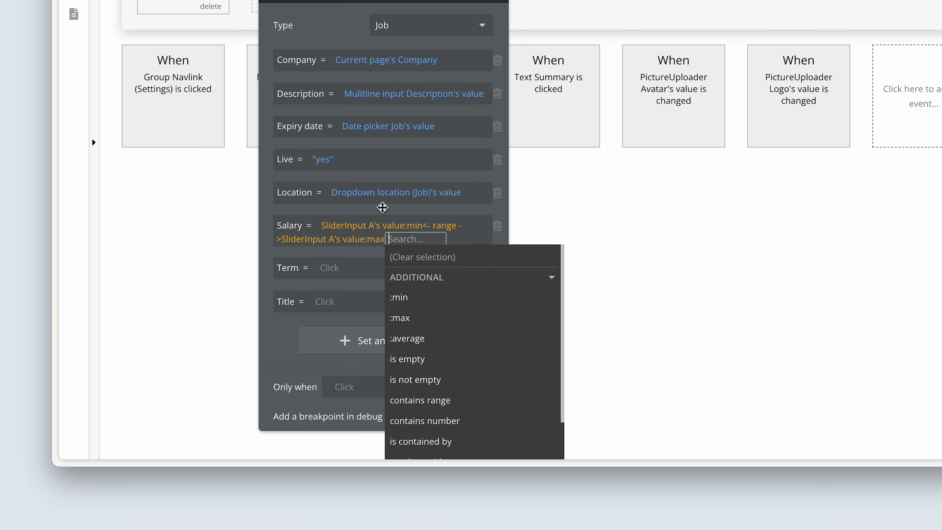
left_click(383, 208)
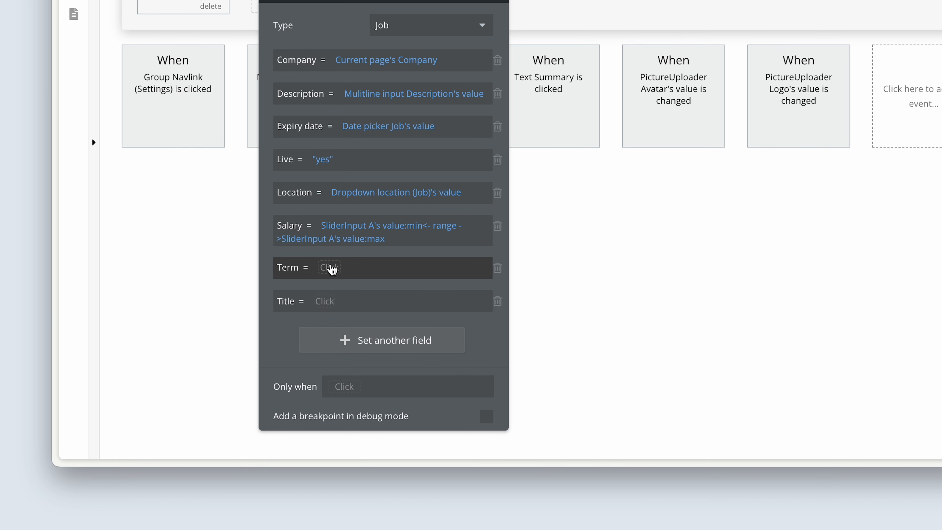
Step: Set the Term field of the Create a new Job action to Dropdown term's value
left_click(330, 269)
type("drop")
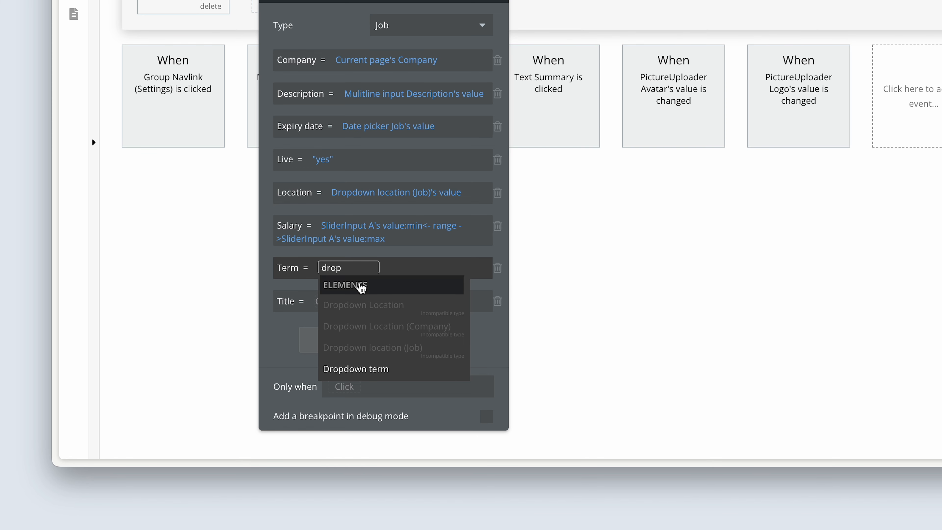
left_click(396, 369)
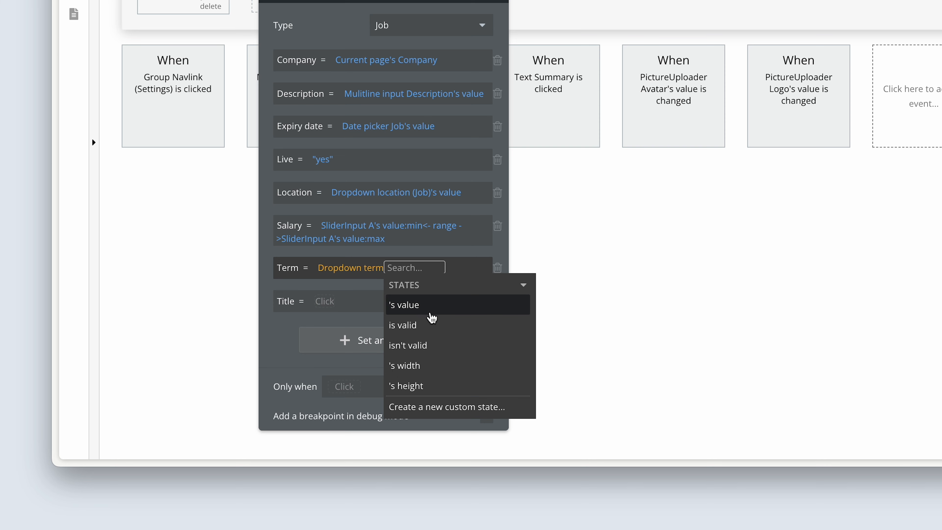
left_click(431, 309)
Step: Set the Title field of the Create a new Job action to Input Job title's value
left_click(317, 307)
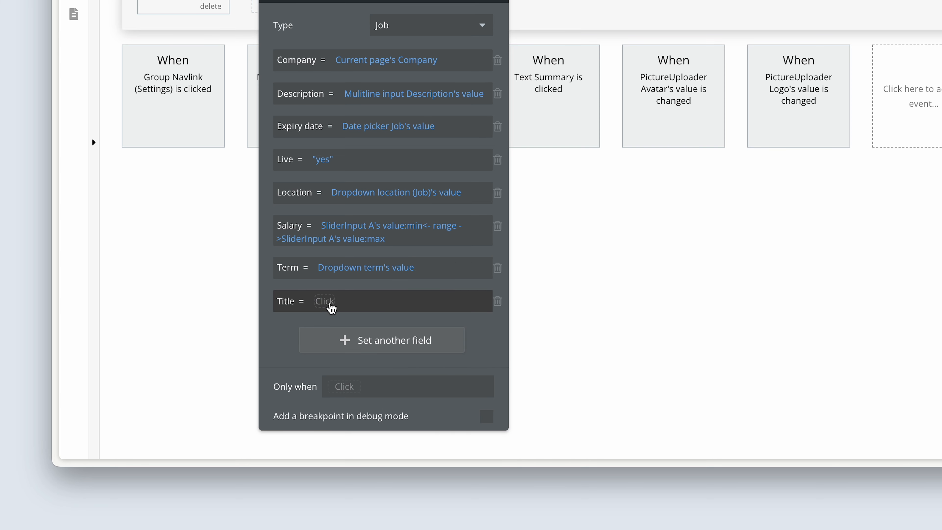
type("i")
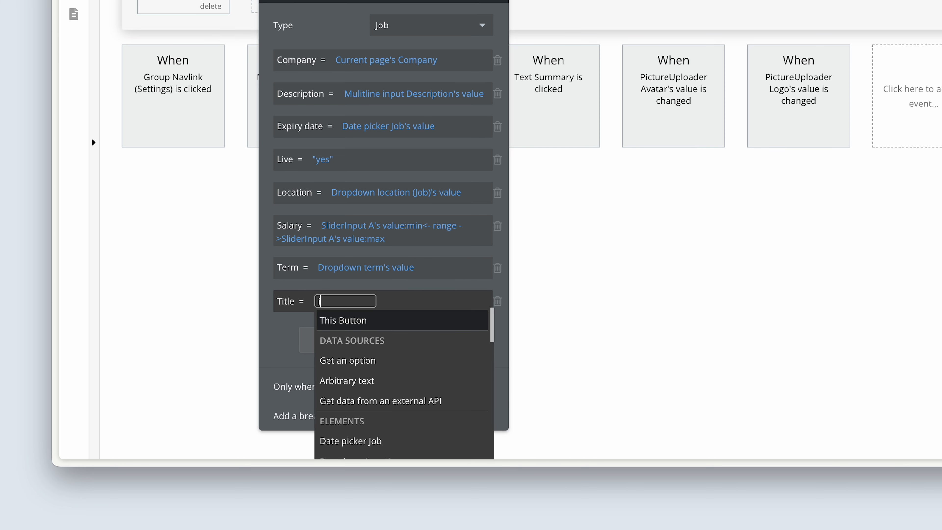
type("nput")
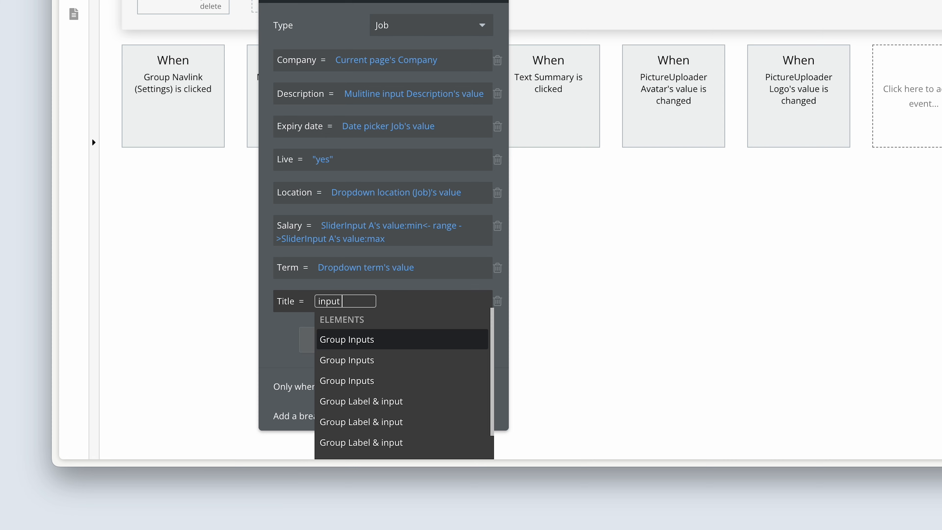
type(" ti")
key("BackSpace")
key("BackSpace")
scroll(383, 380, "down", 5)
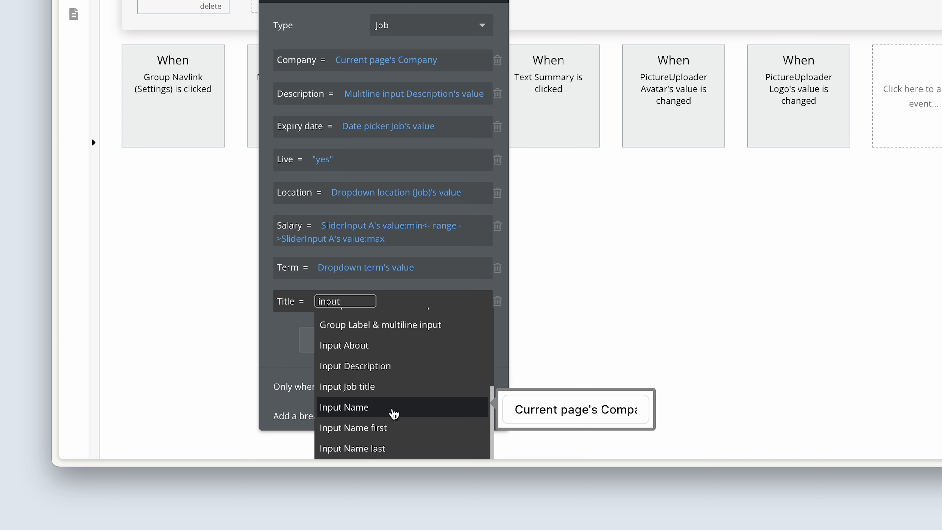
left_click(400, 394)
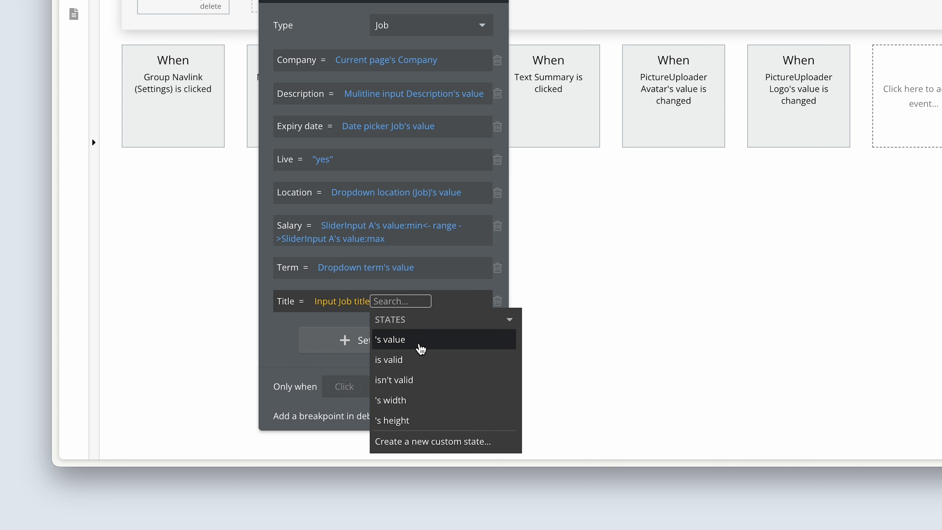
left_click(423, 345)
Step: Add a Set a thing's slug action after the Create a new Job step in the Save workflow
left_click_drag(282, 338, 418, 338)
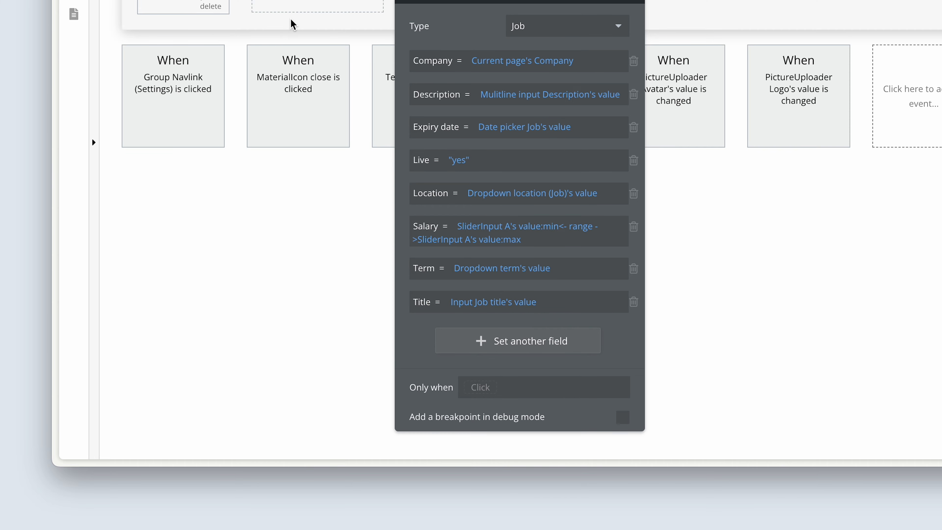
left_click(293, 7)
type("set")
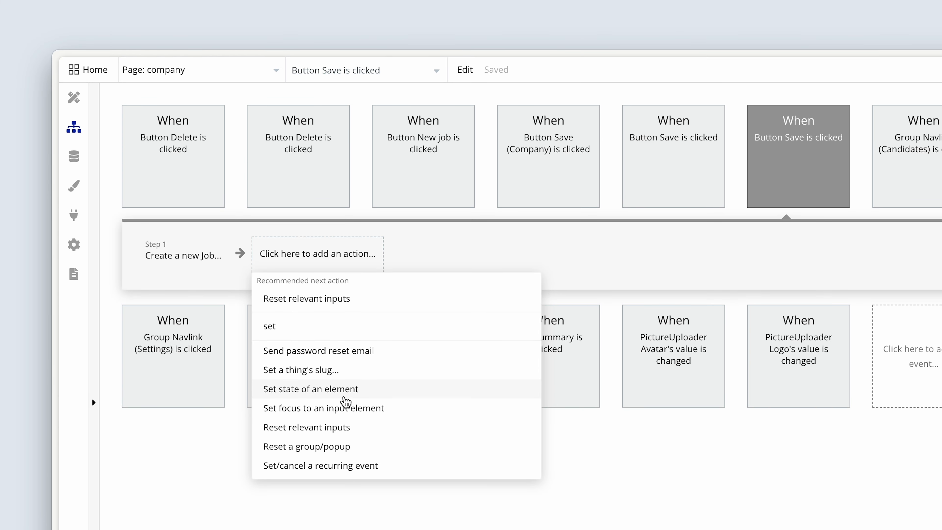
left_click(343, 375)
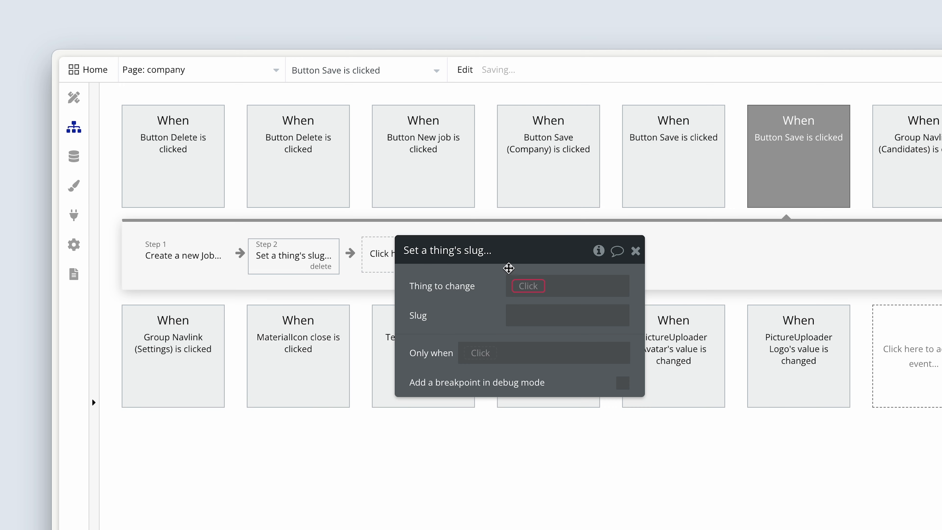
Step: Set the slug action's thing to change to Result of step 1 (Create a new Job...)
left_click_drag(453, 284, 428, 285)
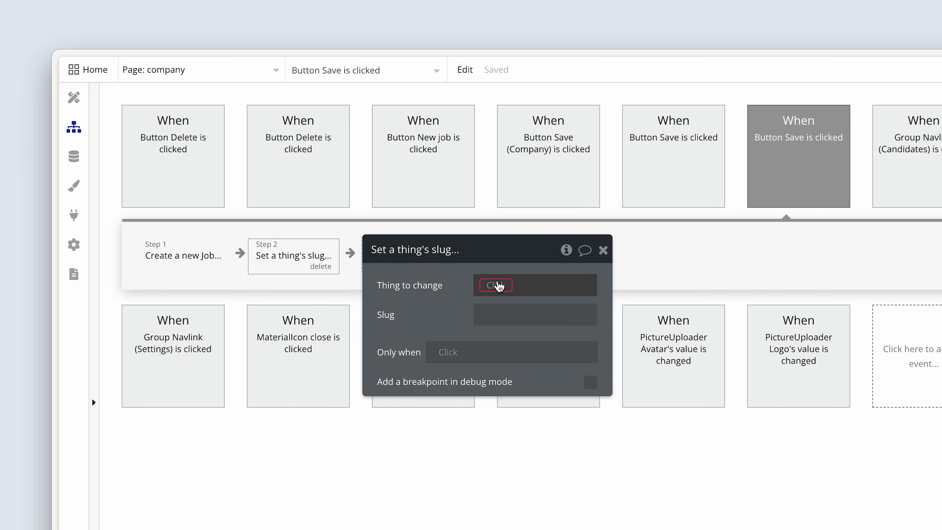
left_click(496, 285)
left_click(547, 323)
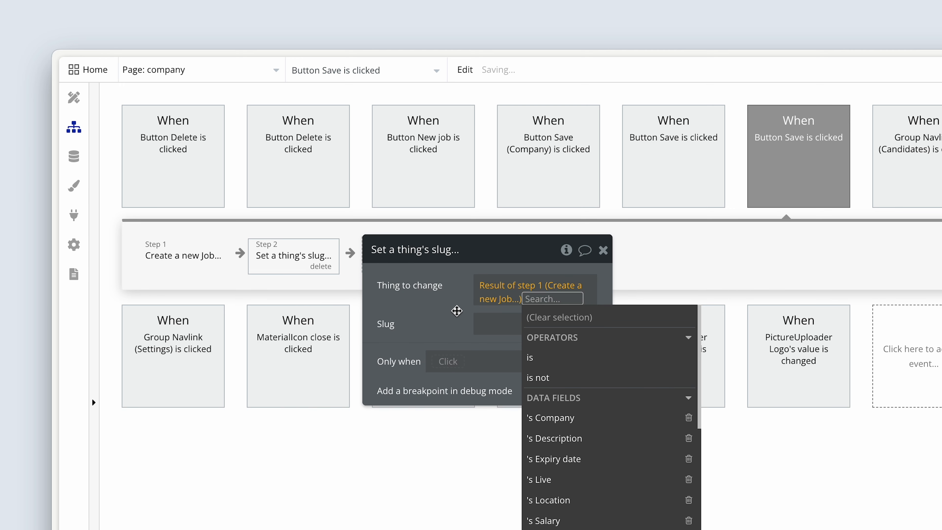
left_click(446, 308)
Step: Set the slug of the Set a thing's slug action to Input Job title's value
left_click(491, 319)
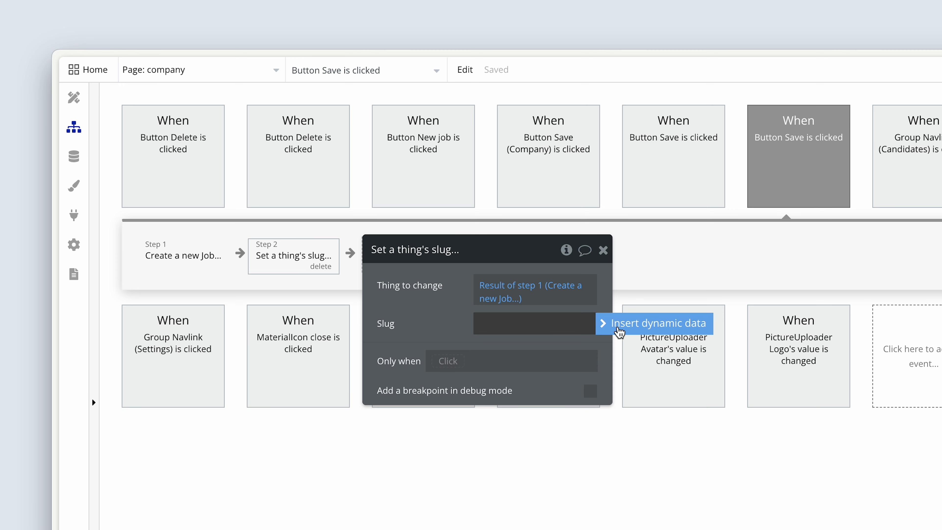
left_click(625, 327)
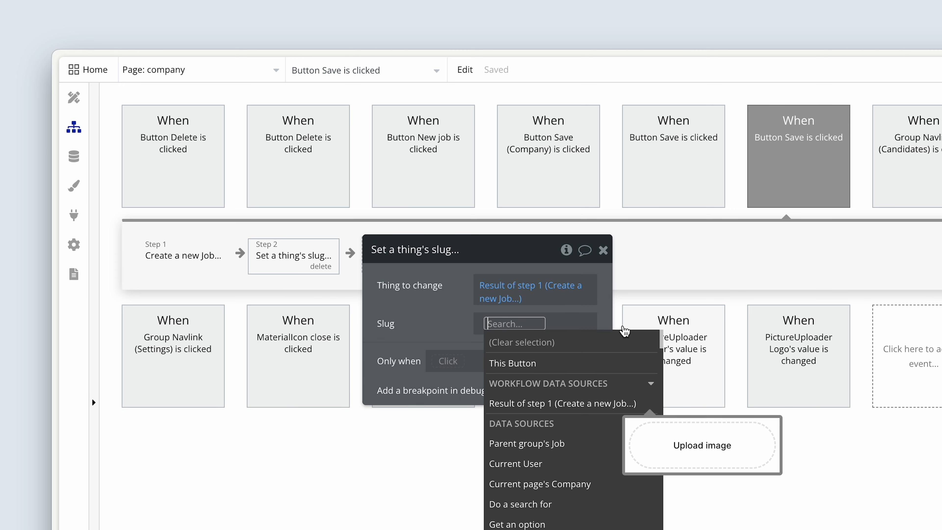
type("input")
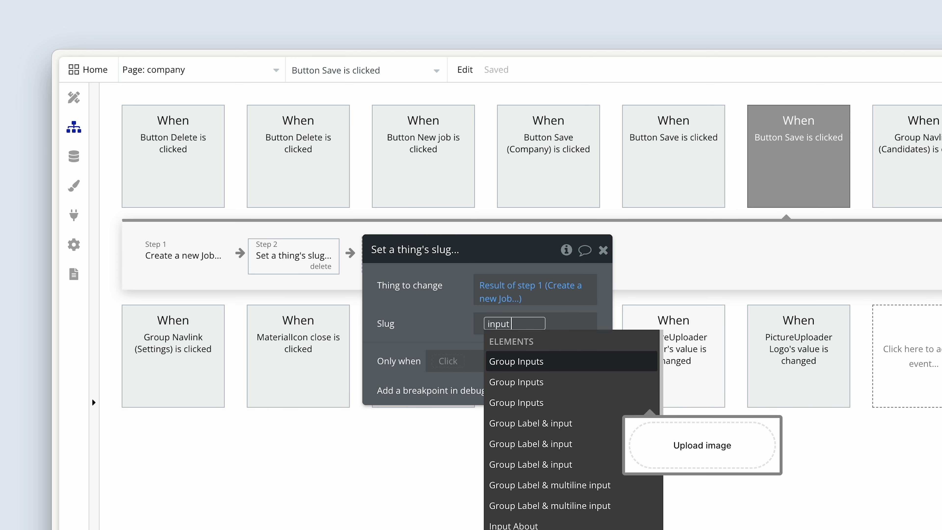
type(" job")
left_click(573, 364)
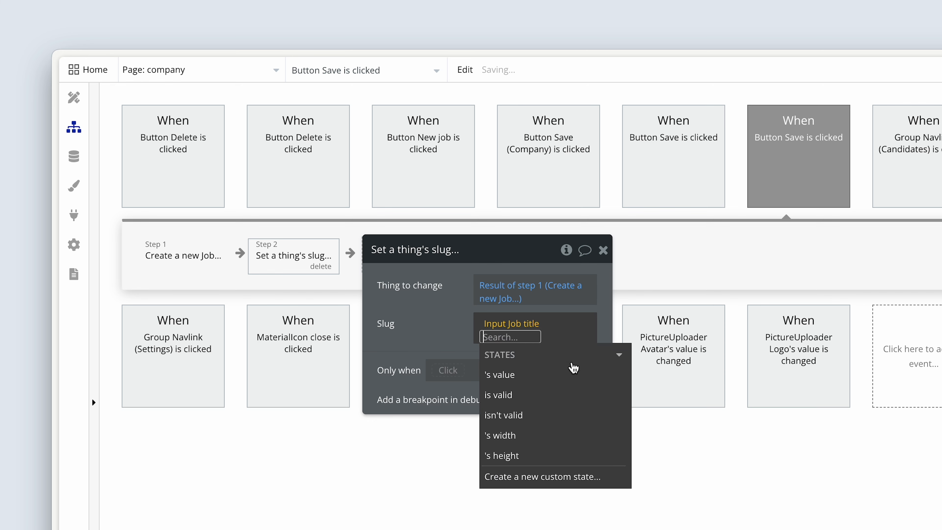
left_click(555, 375)
left_click(461, 324)
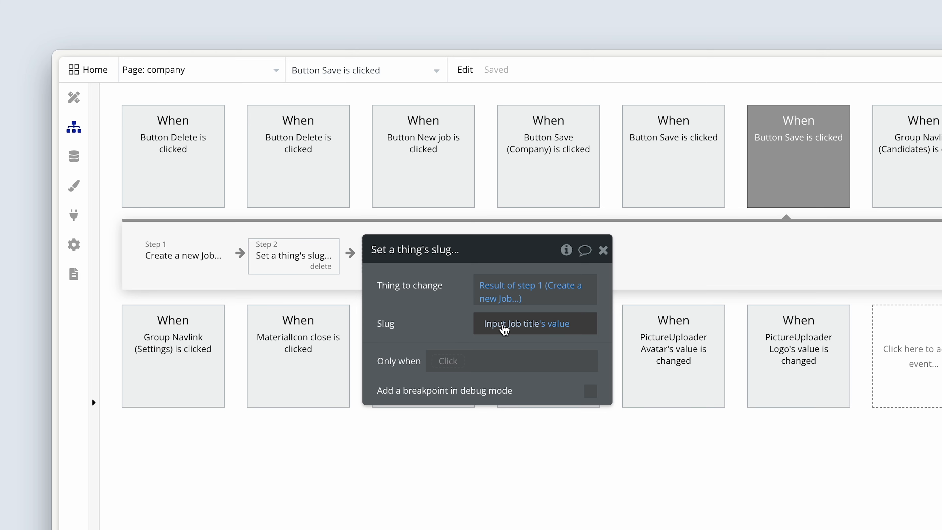
Step: Replace the slug expression with Current page's Company's Name followed by a hyphen
left_click(504, 331)
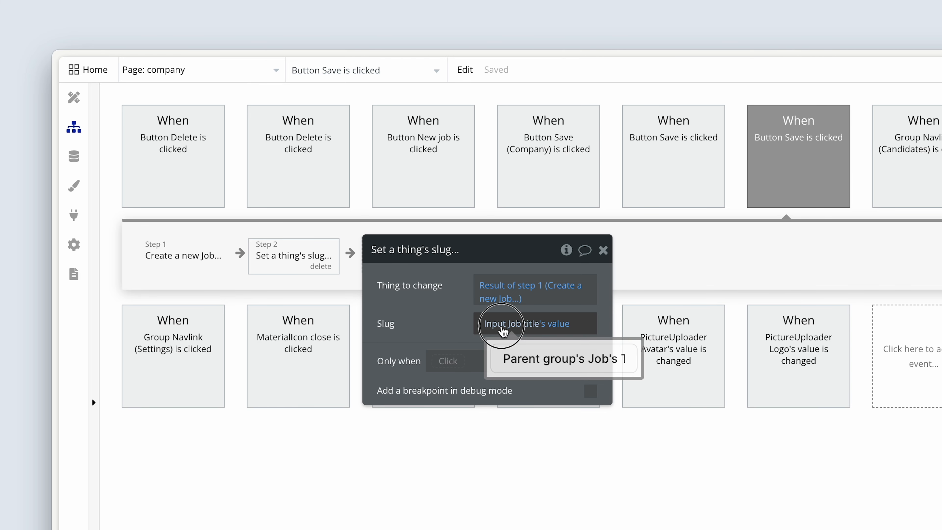
left_click(596, 480)
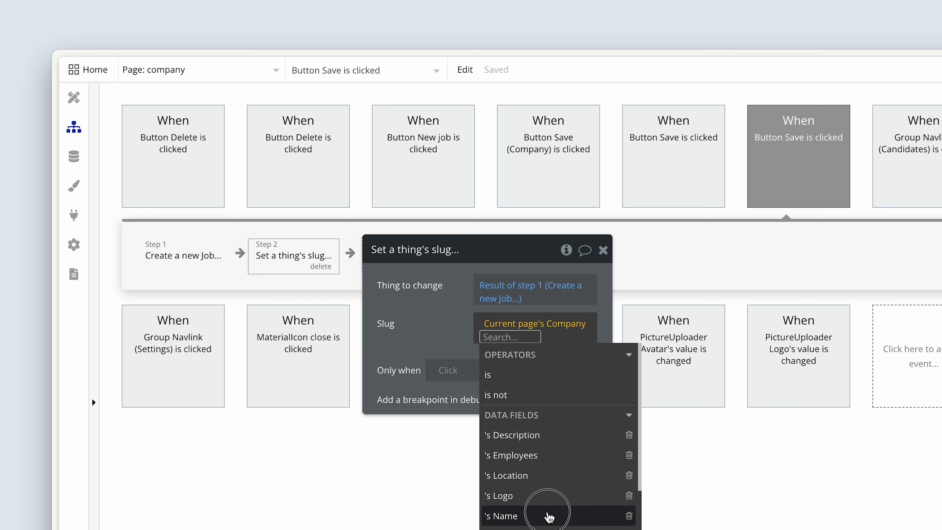
left_click(548, 515)
left_click(527, 338)
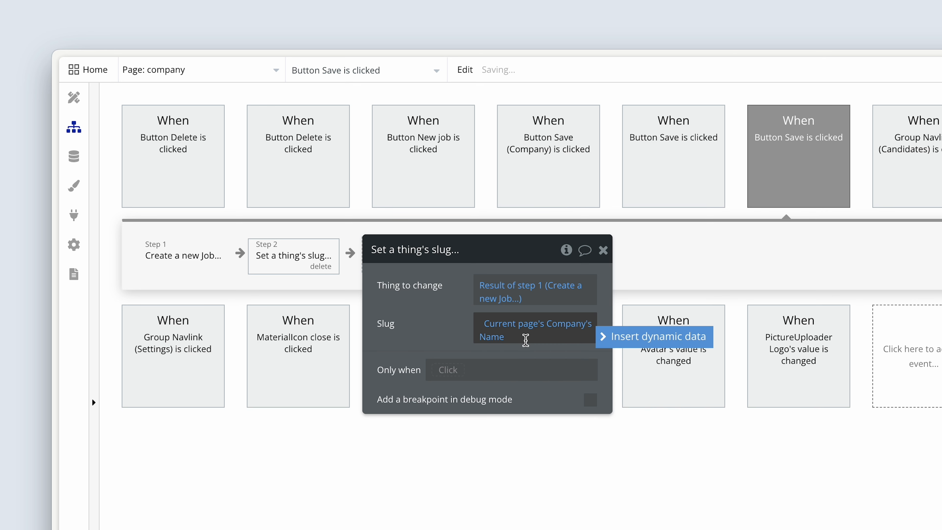
type("-")
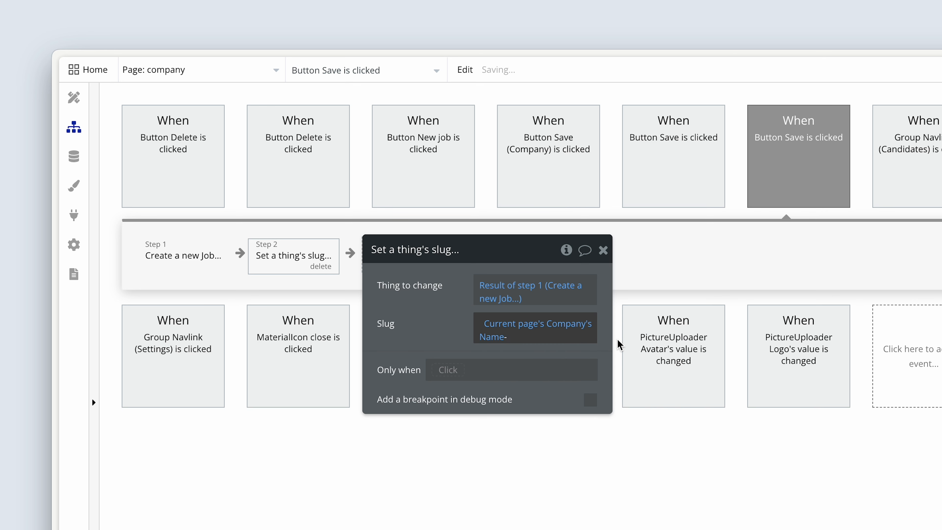
Step: Append Input Job title's value after the hyphen in the slug expression
left_click(616, 338)
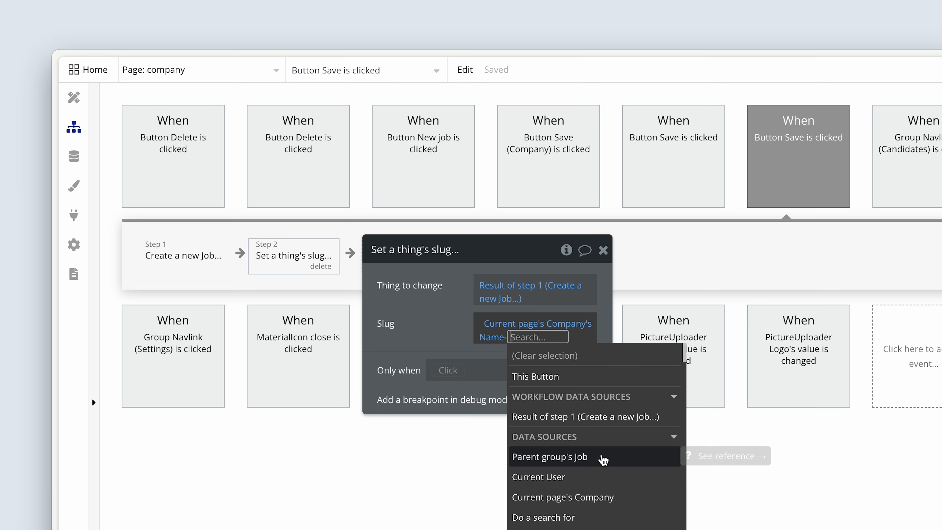
type("input")
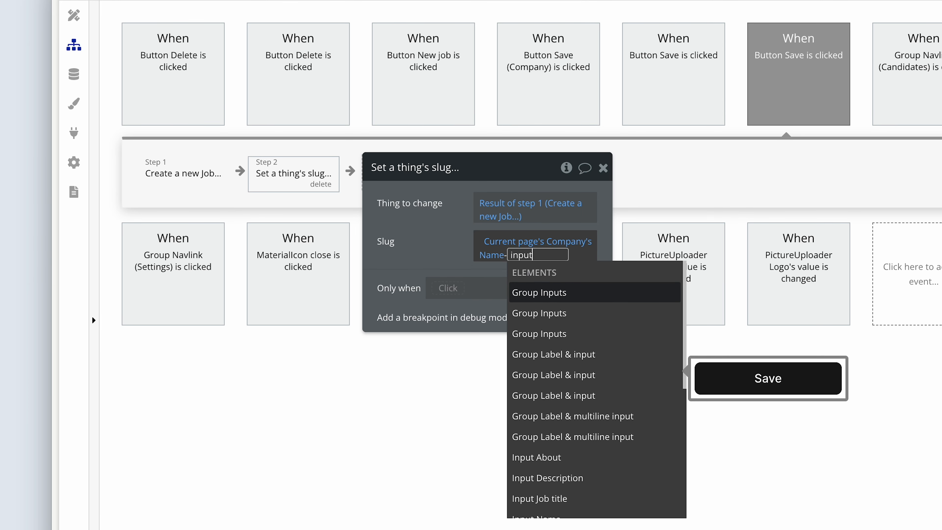
left_click(597, 507)
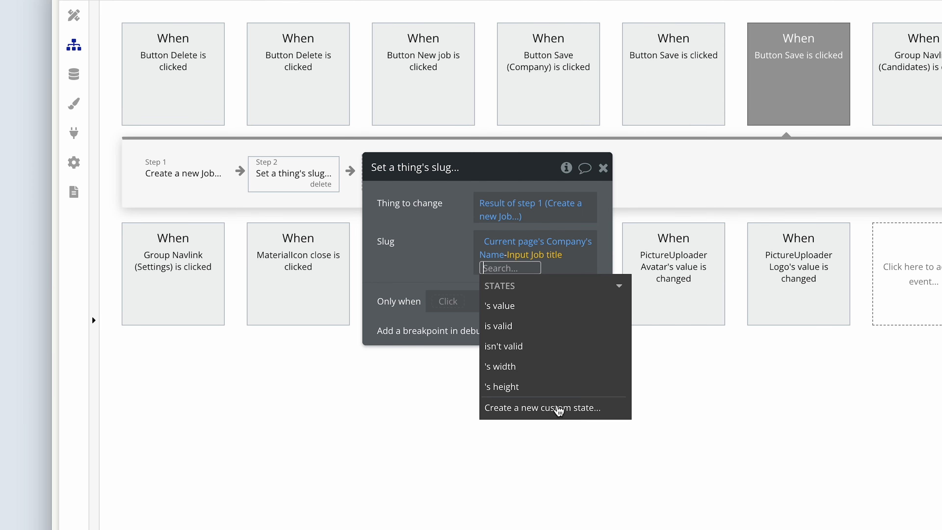
left_click(551, 312)
left_click(448, 267)
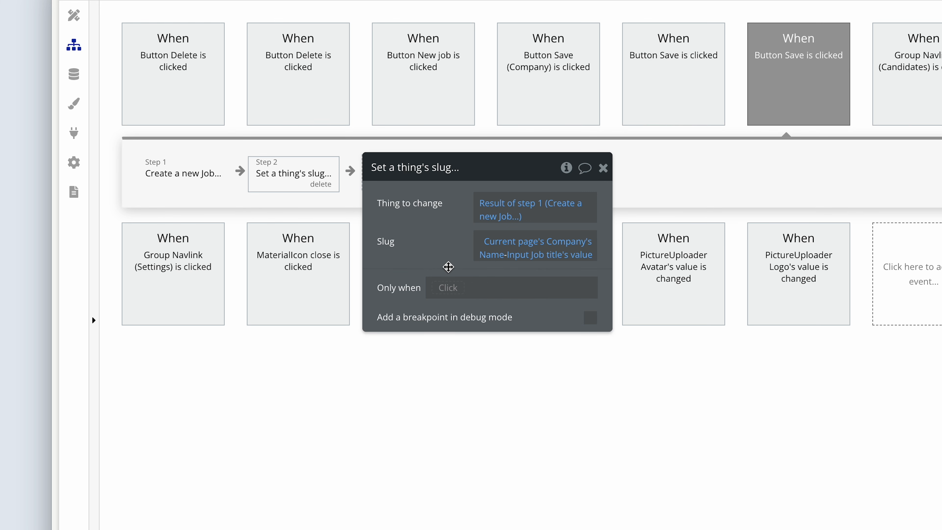
Step: Add a Reset relevant inputs action after the Set a thing's slug step in the Save workflow
left_click_drag(448, 267, 592, 268)
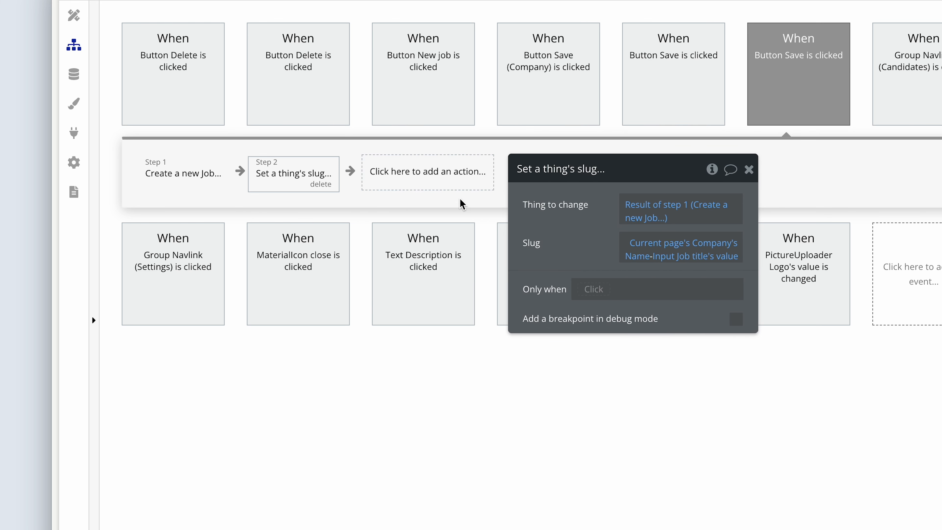
left_click(441, 185)
mouse_move(441, 375)
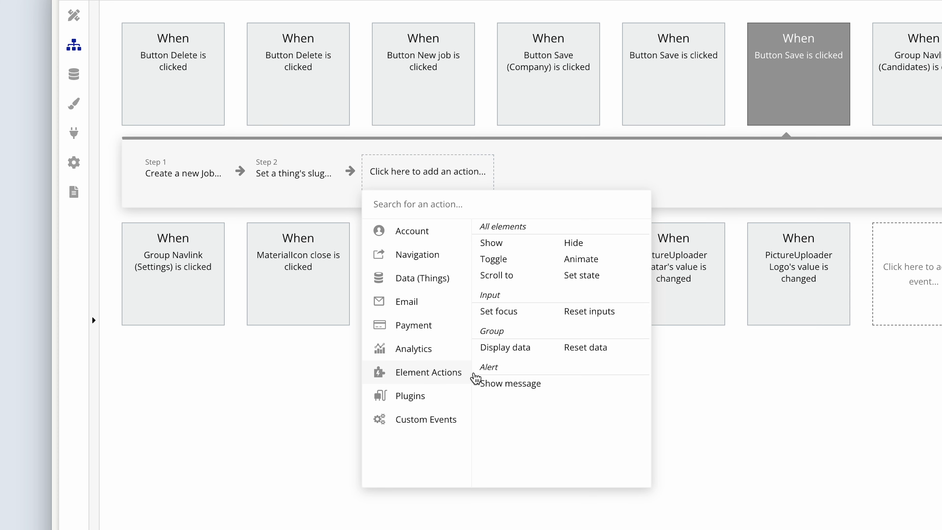
left_click(587, 313)
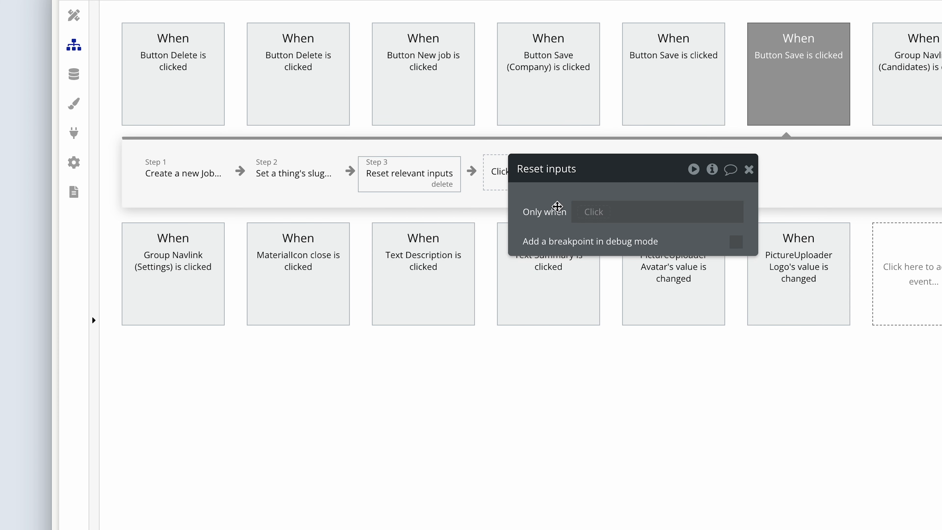
Step: Add a Hide action for Popup Job as the Save workflow's fourth step
left_click_drag(557, 206, 659, 208)
left_click(559, 185)
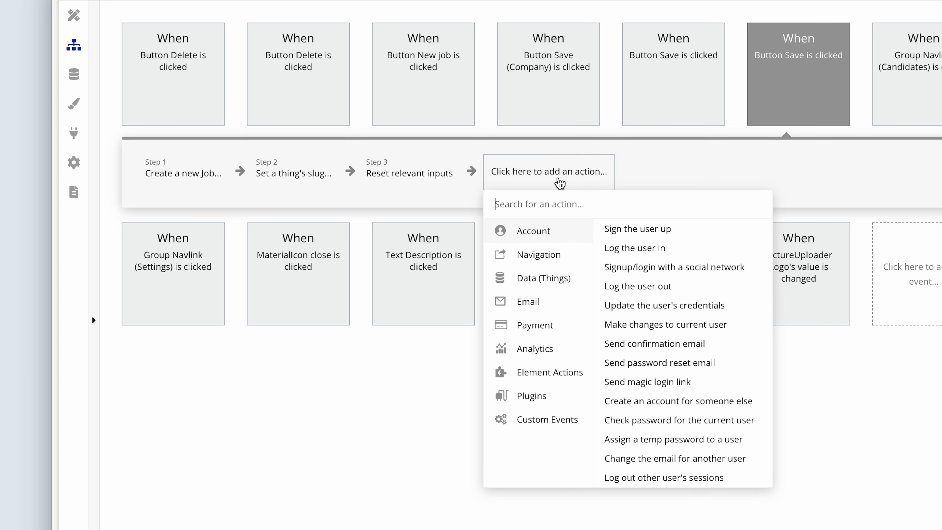
mouse_move(555, 377)
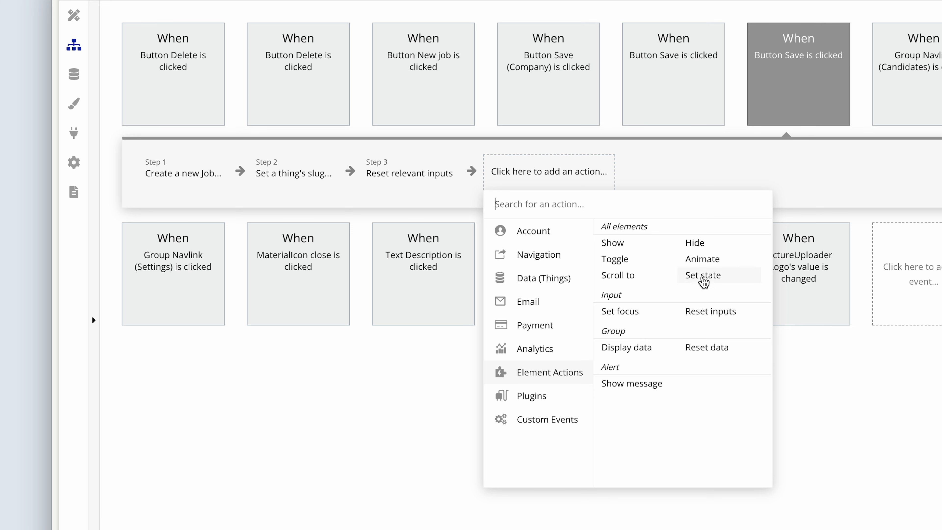
left_click(710, 252)
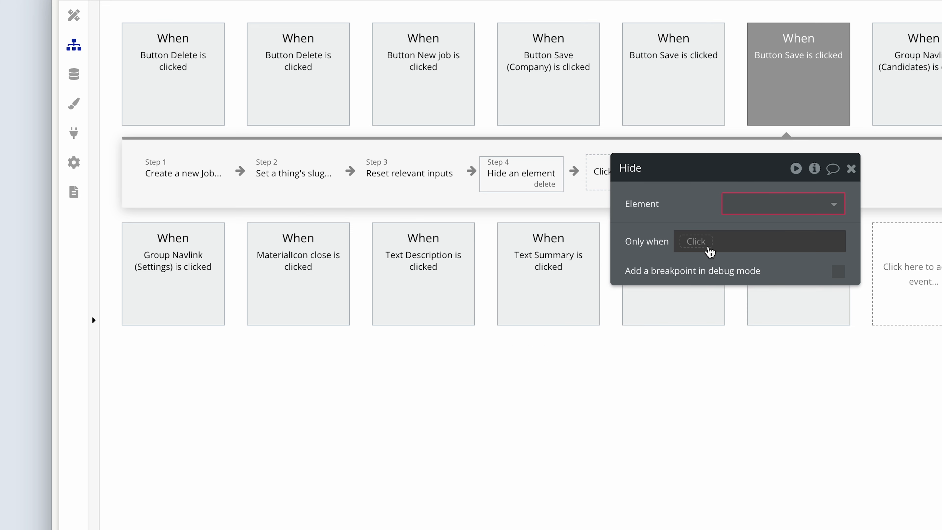
left_click(742, 200)
left_click(757, 225)
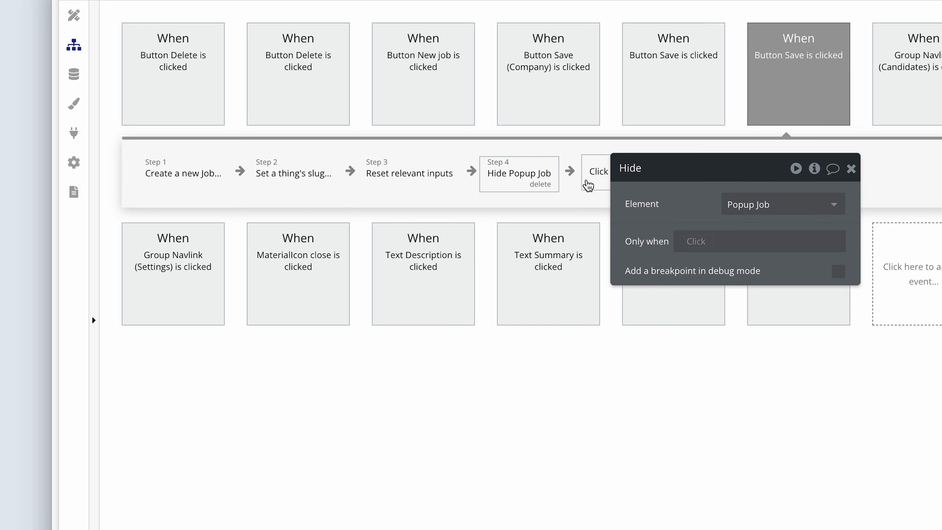
left_click_drag(644, 185, 619, 184)
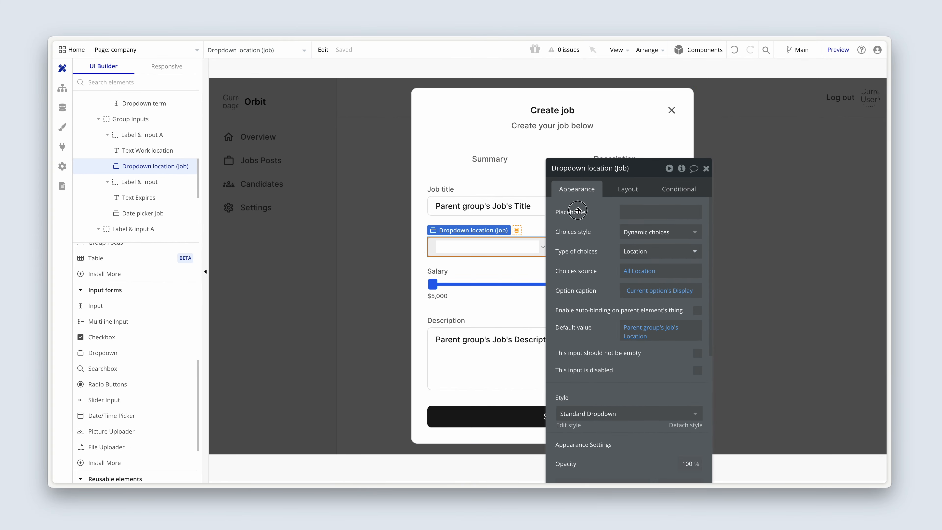
Step: Inspect the settings of the location dropdown, salary slider and multiline description input in the Create job popup
left_click_drag(580, 209, 738, 138)
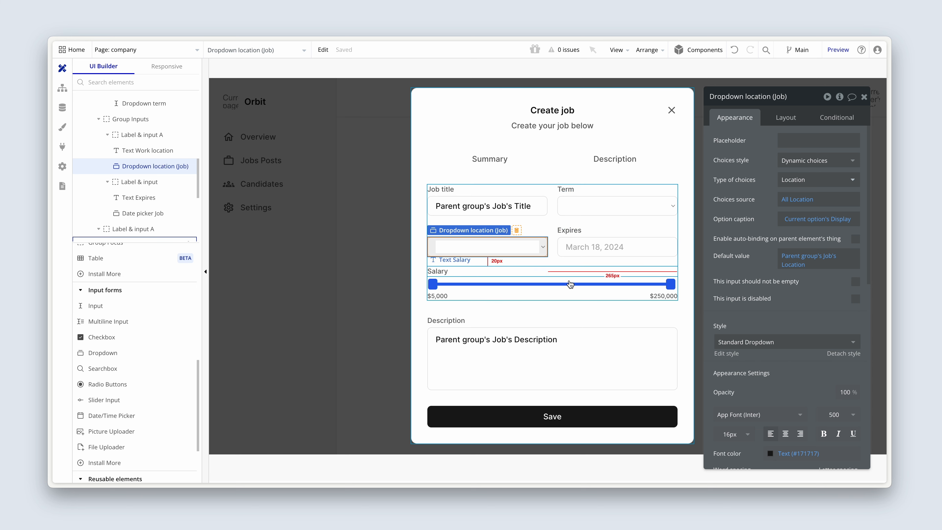
left_click(570, 288)
left_click(545, 341)
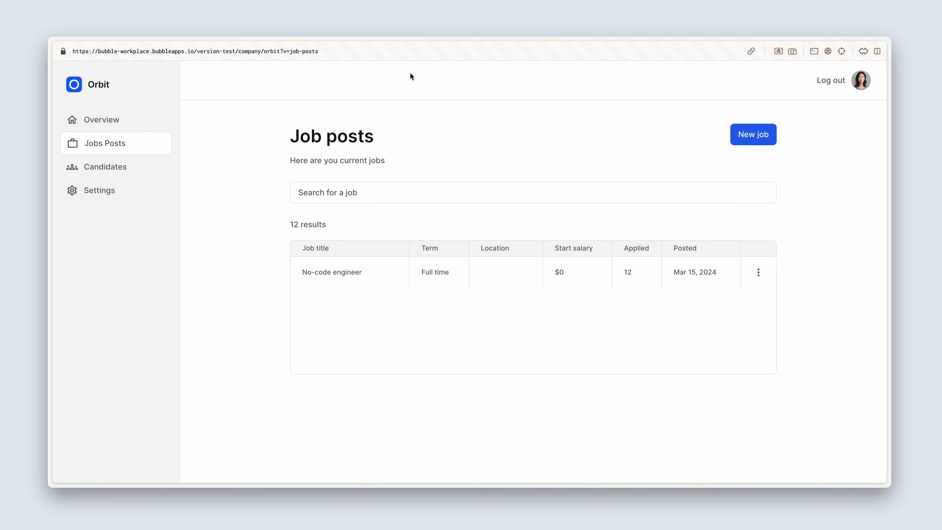
Step: Start a new job in the previewed Orbit company page with the title Senior Developer and the term Part time
left_click(753, 138)
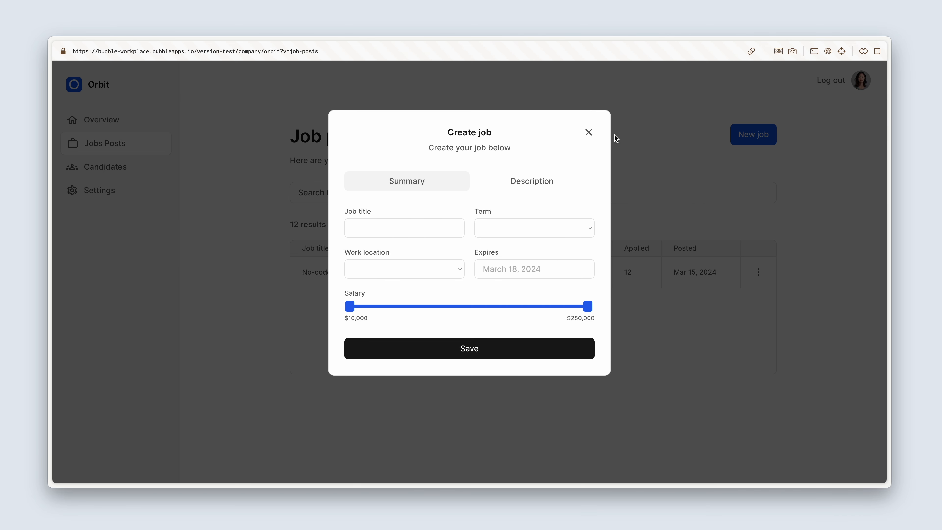
left_click(383, 228)
type("Senio")
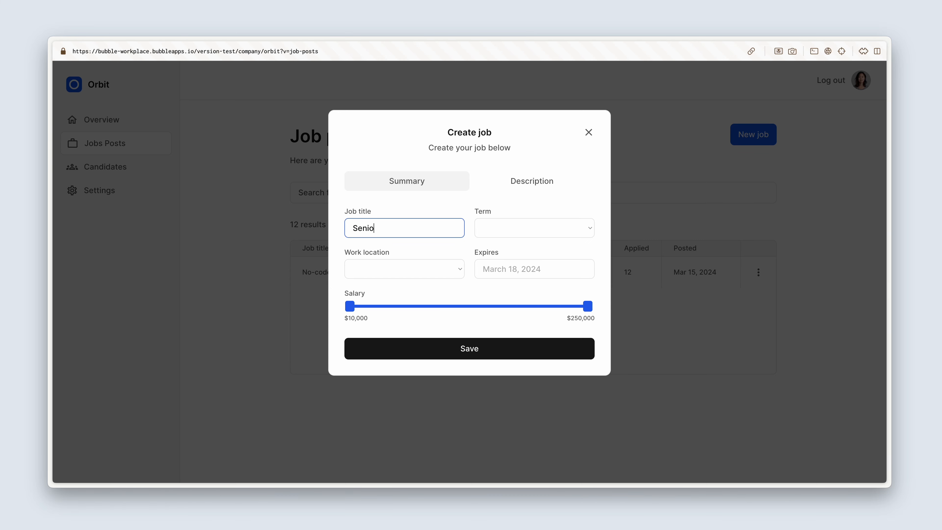
type("r Developer")
left_click(492, 232)
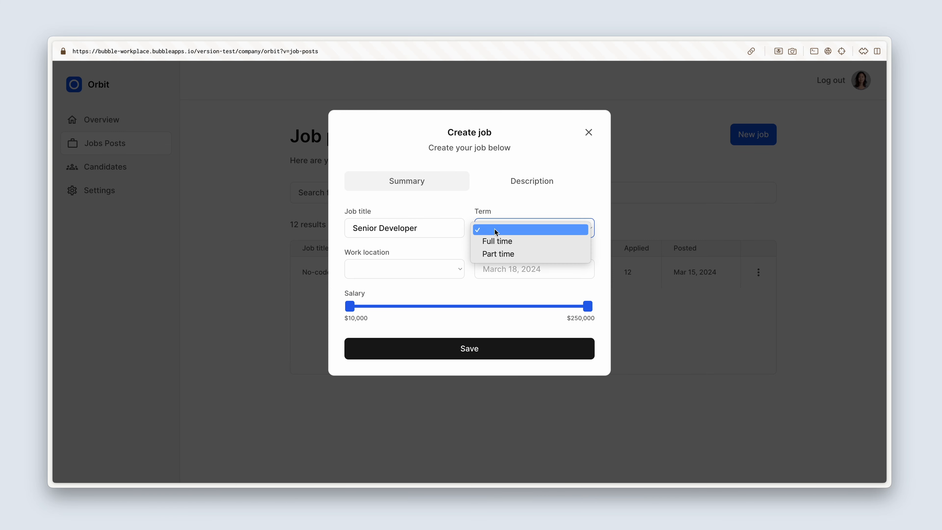
left_click(525, 255)
Step: Set the new job's work location to San Francisco and open the calendar for its expiry date
left_click(449, 271)
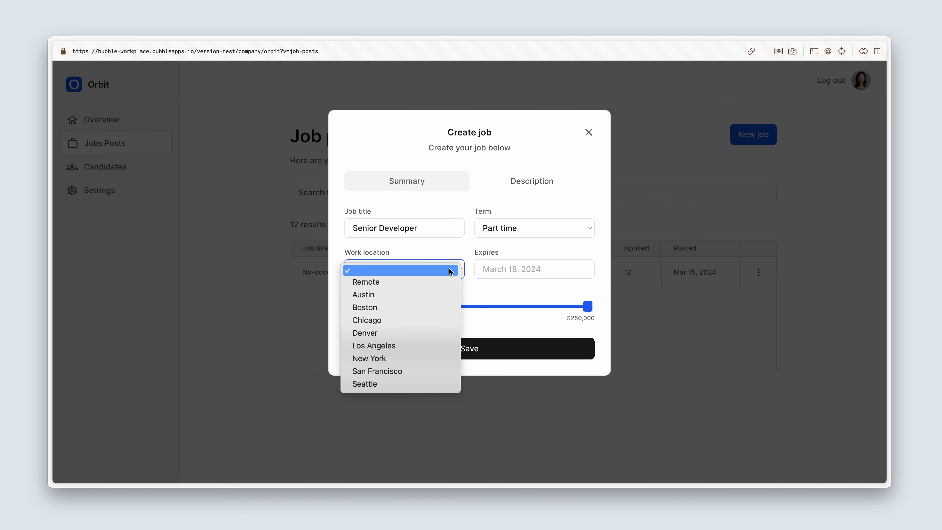
left_click(429, 372)
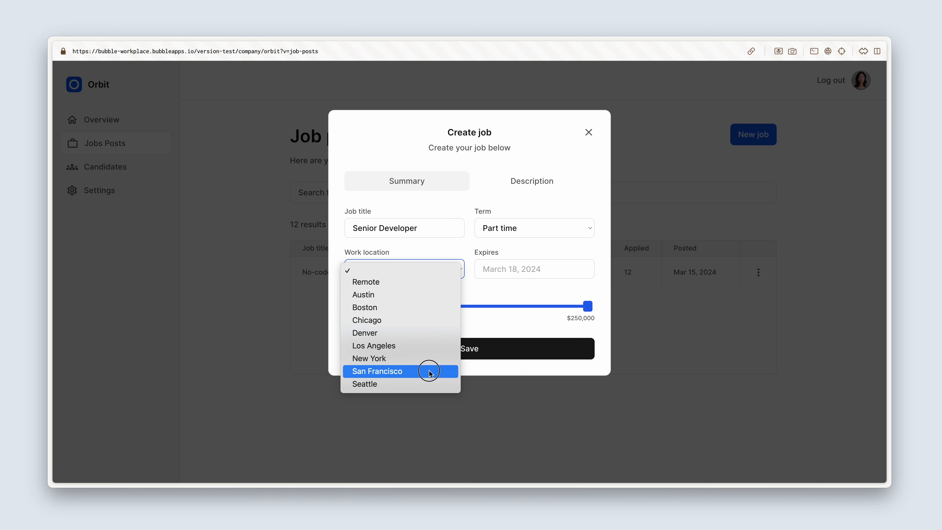
left_click(511, 269)
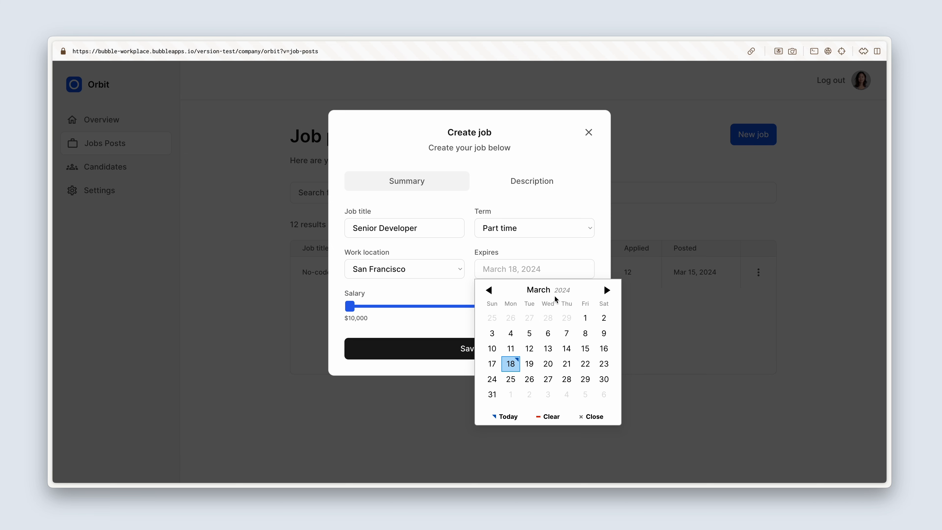
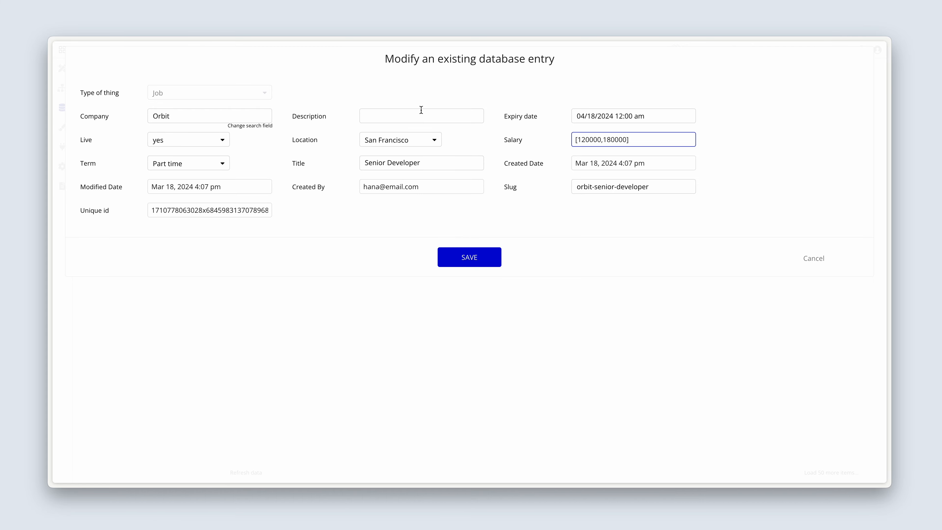
Step: Save the Senior Developer job's database entry and close the confirmation message
left_click(478, 259)
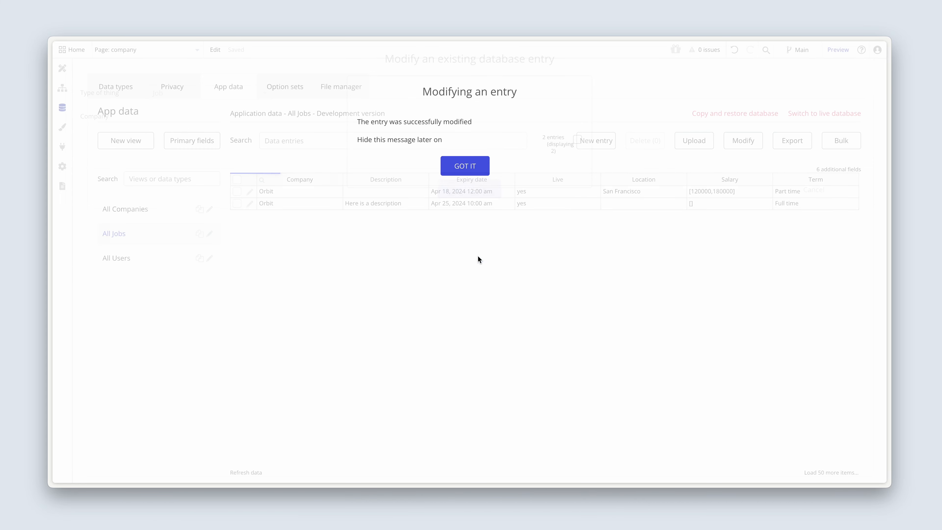
left_click(476, 169)
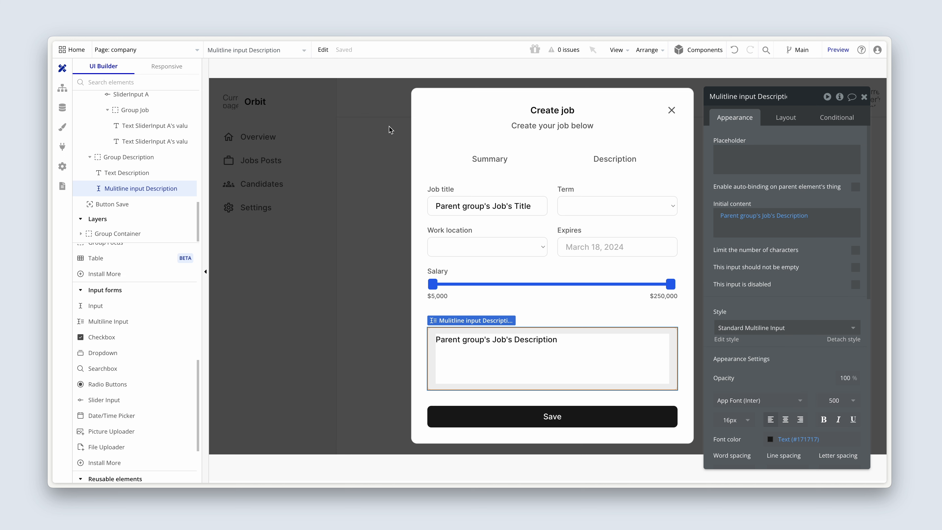
Step: Examine the content type and data source settings of Popup Job and its Group Header
left_click(448, 140)
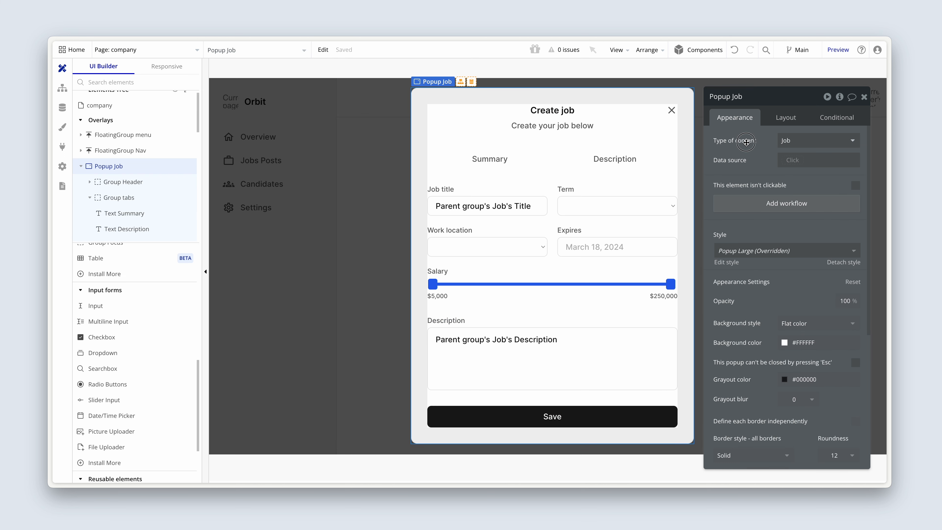
left_click_drag(747, 142, 747, 144)
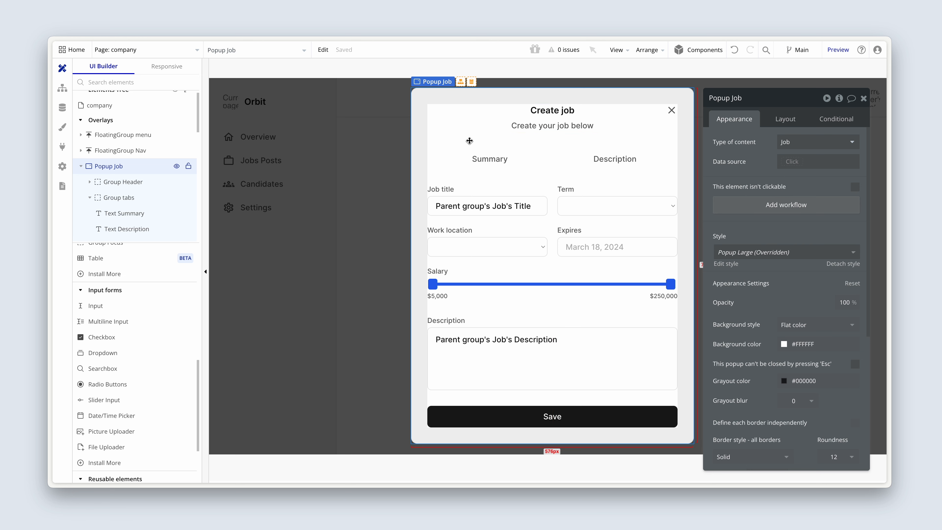
left_click(531, 119)
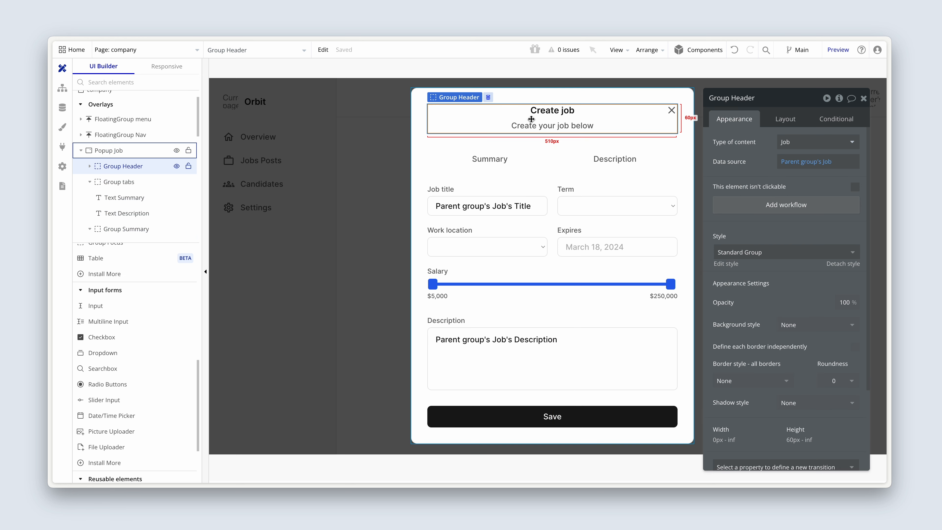
Step: Add a condition to the popup's Create job title for when Parent group's Job is not empty
left_click(560, 113)
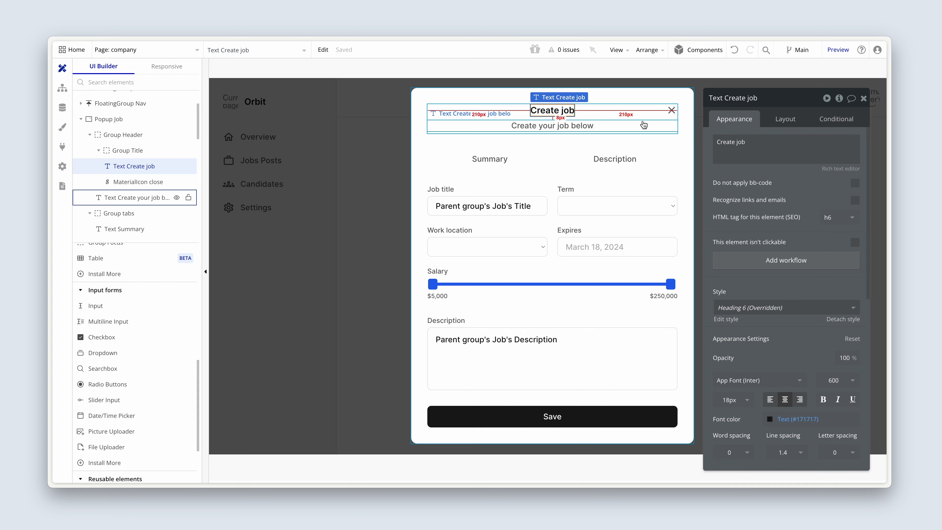
left_click(628, 116)
left_click(553, 111)
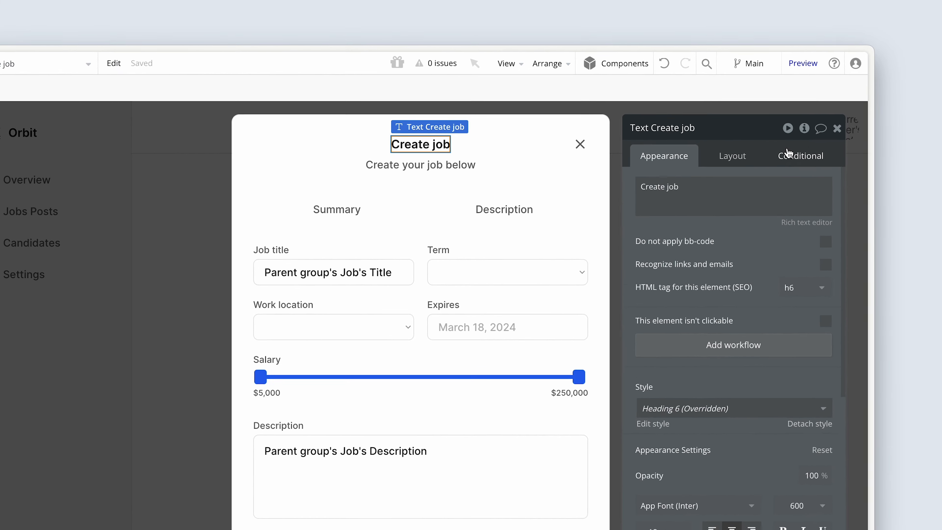
left_click(825, 121)
left_click(780, 148)
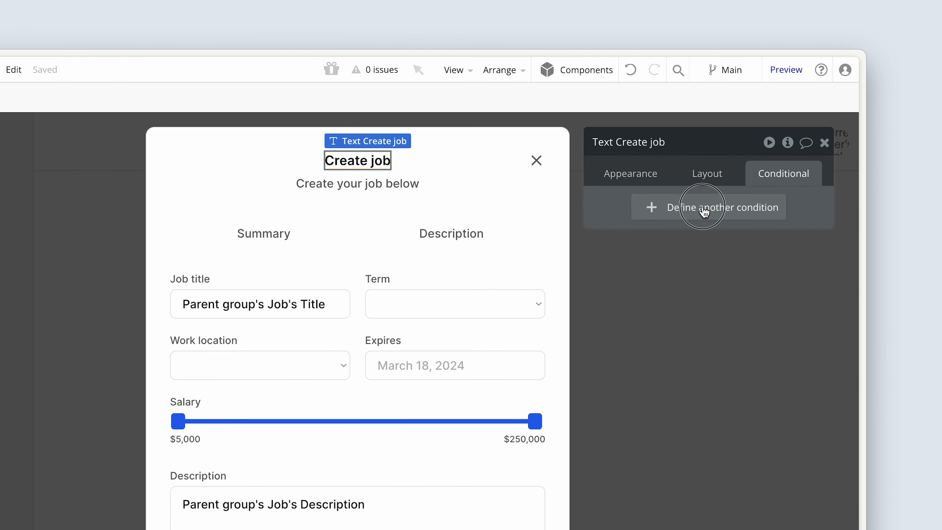
left_click(653, 215)
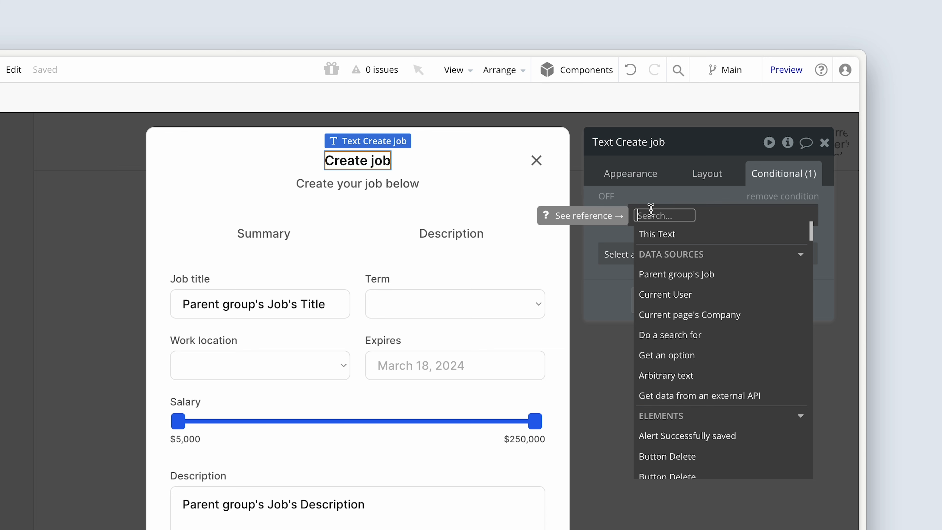
left_click(730, 275)
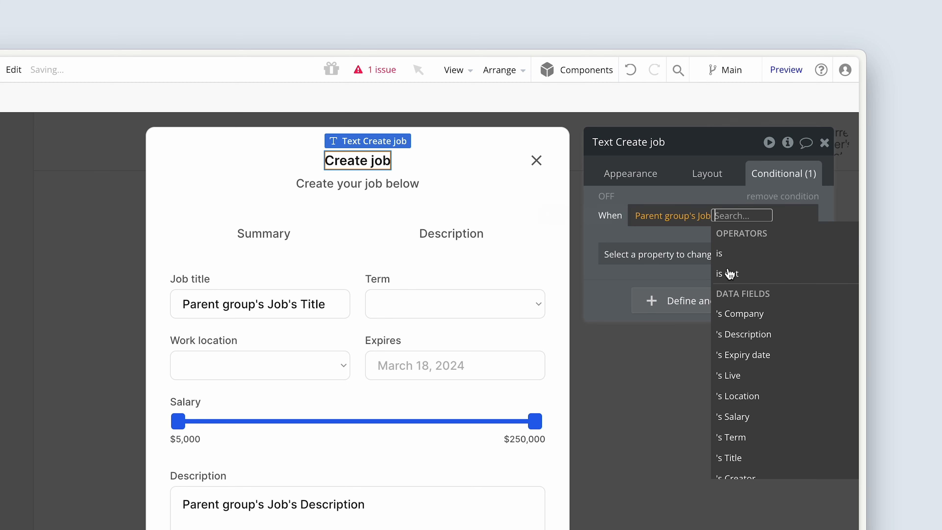
type("em")
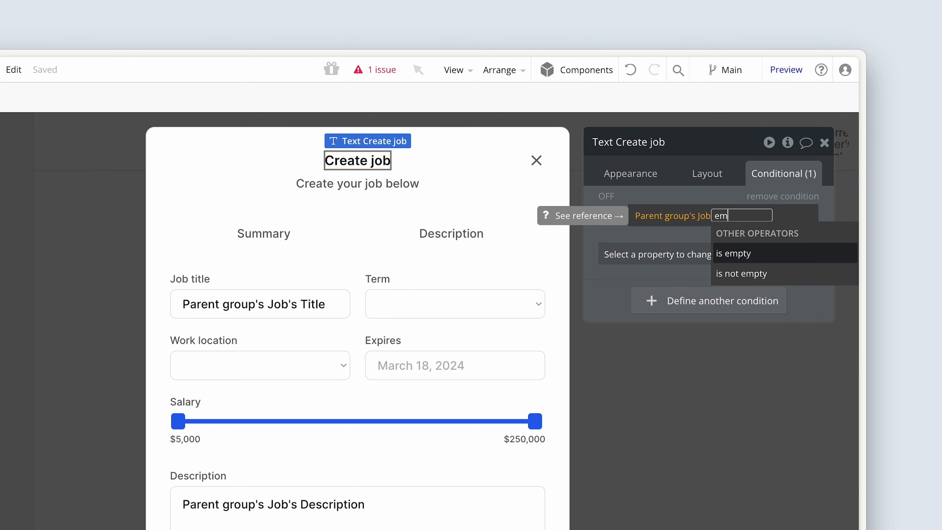
left_click(784, 284)
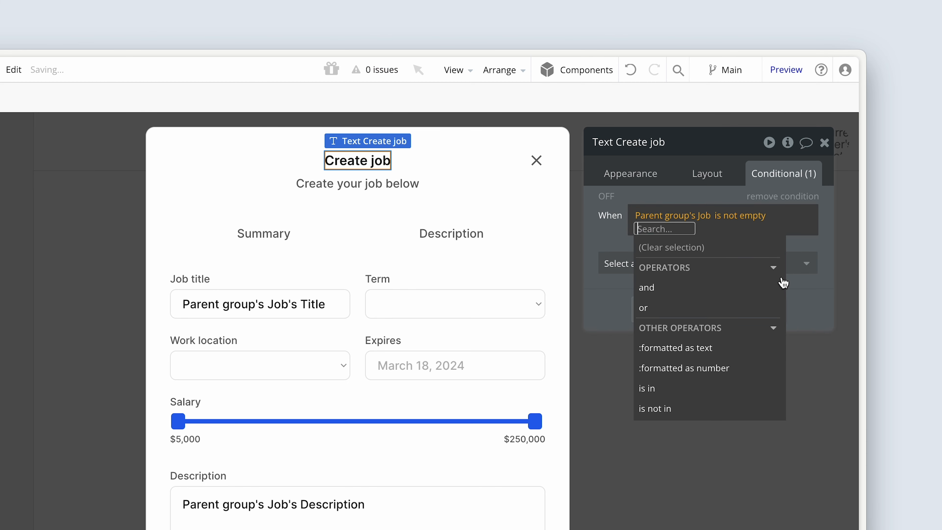
left_click(622, 240)
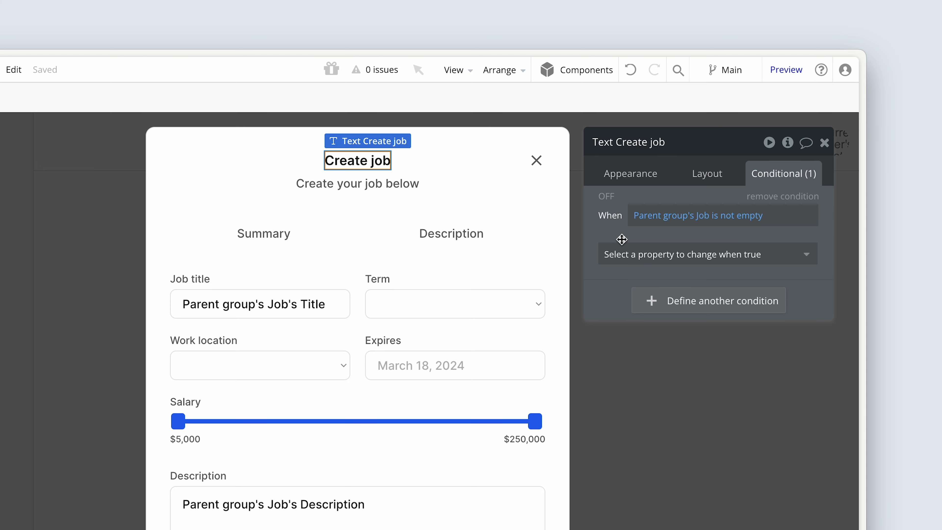
Step: Make the title's condition change its text to "Edit job"
left_click(642, 256)
left_click(637, 323)
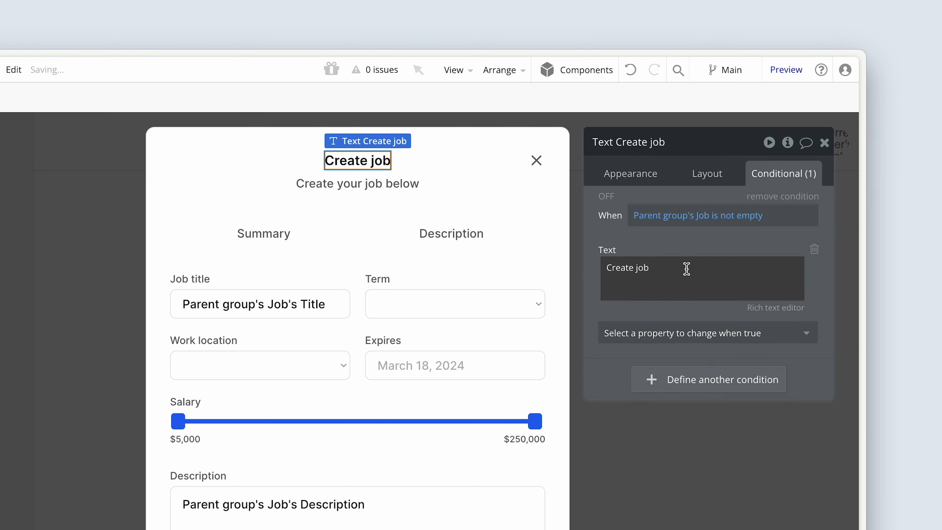
left_click(687, 269)
left_click(637, 267)
left_click_drag(636, 267, 597, 268)
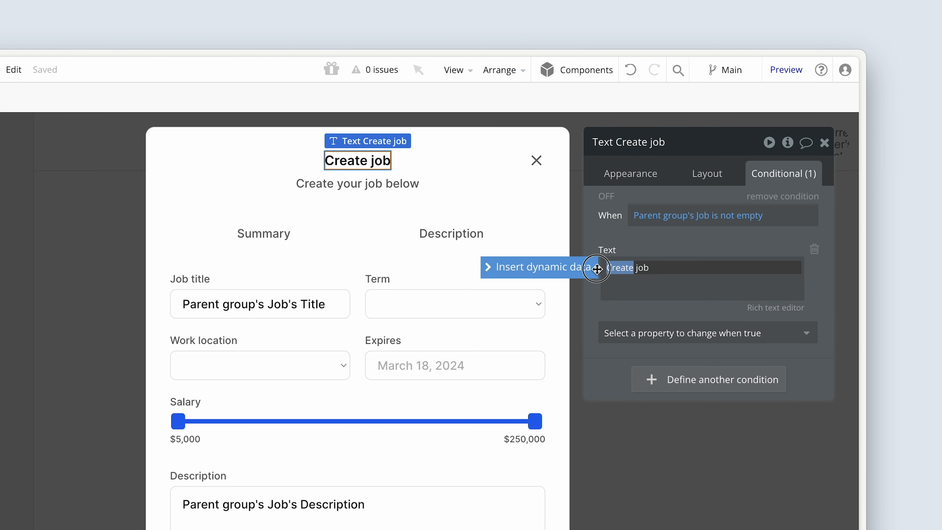
type("Edit")
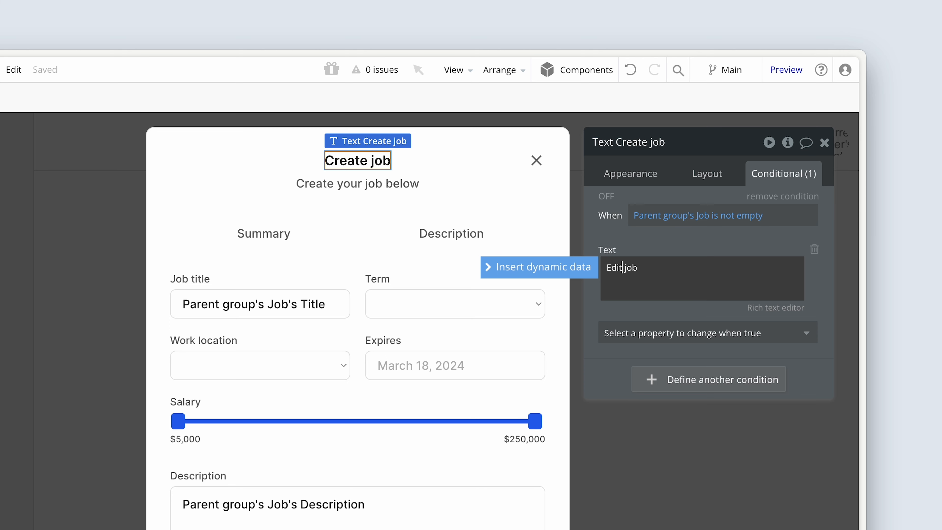
Step: Copy the title's condition expression into a new condition on the "Create your job below" text
right_click(653, 216)
left_click(725, 173)
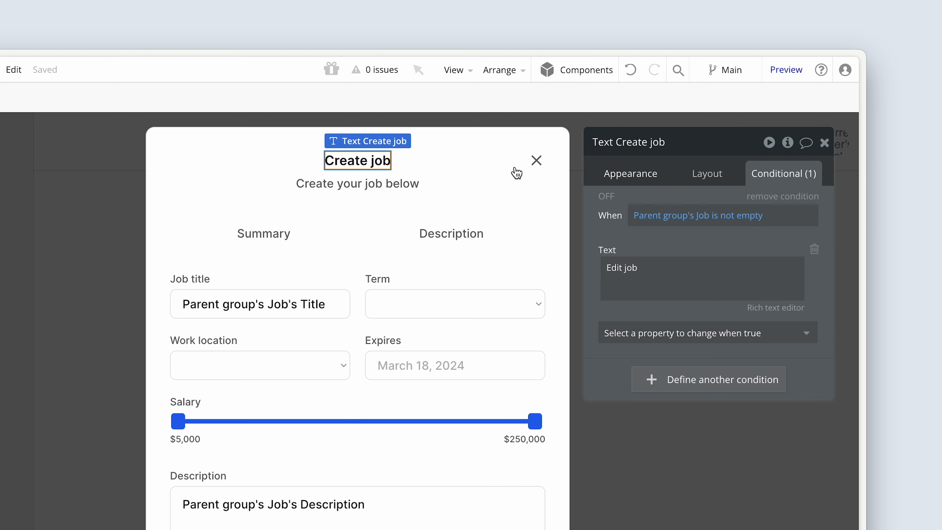
left_click(410, 185)
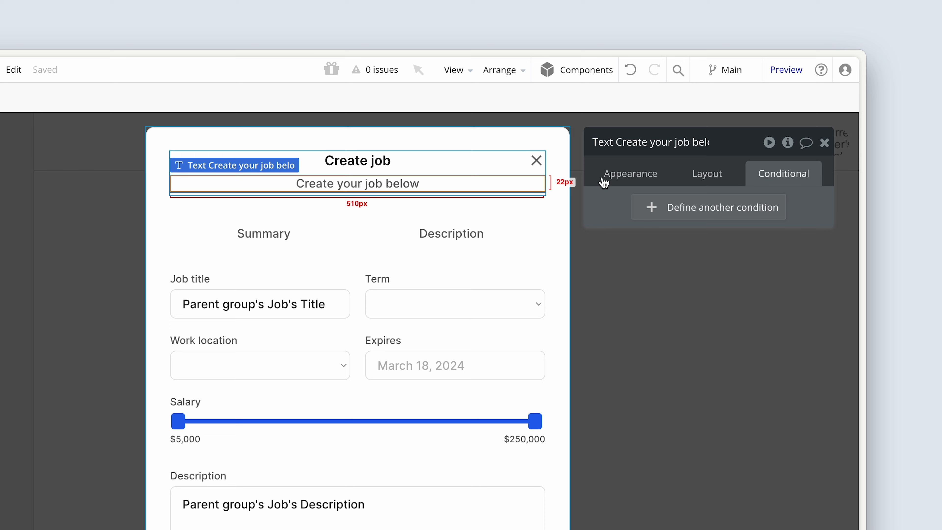
left_click(667, 210)
right_click(655, 220)
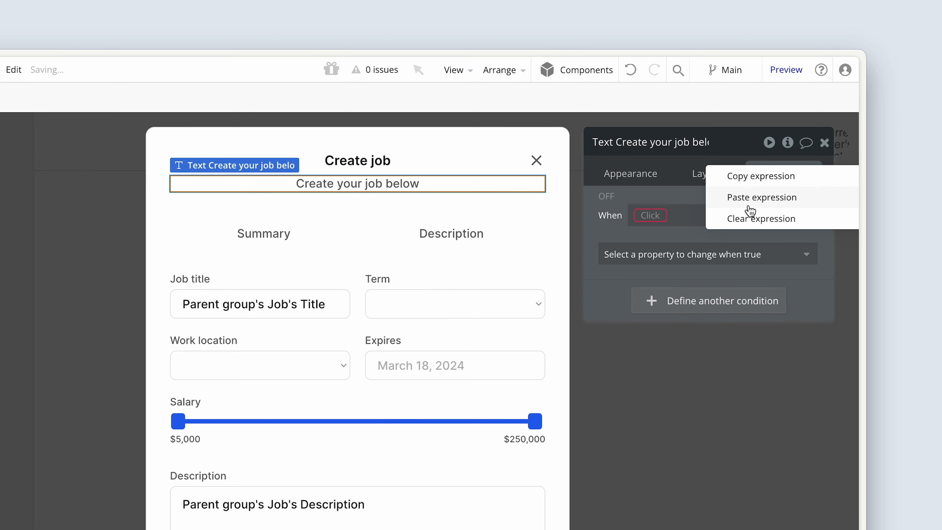
left_click(757, 204)
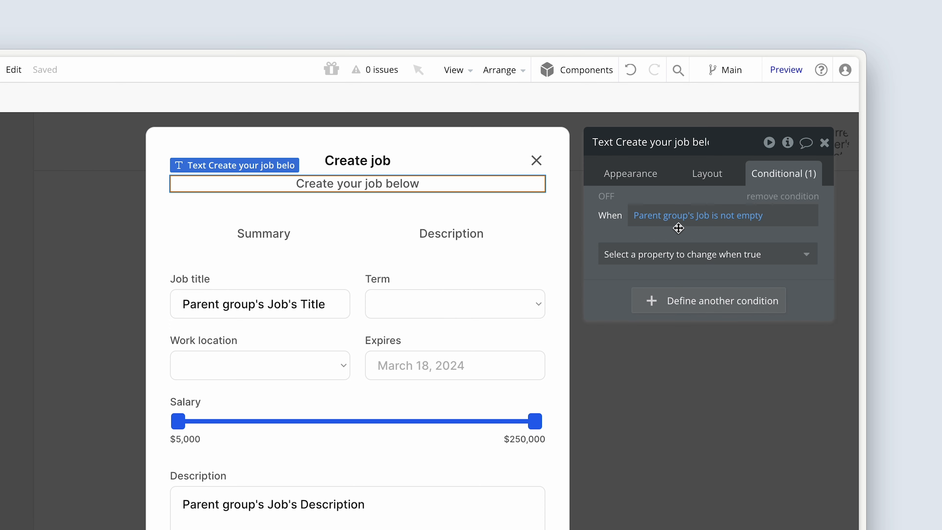
Step: Make the subtitle's condition change its text to "Edit your job titled: " followed by the dynamic value Parent group's Job's Title
left_click(666, 254)
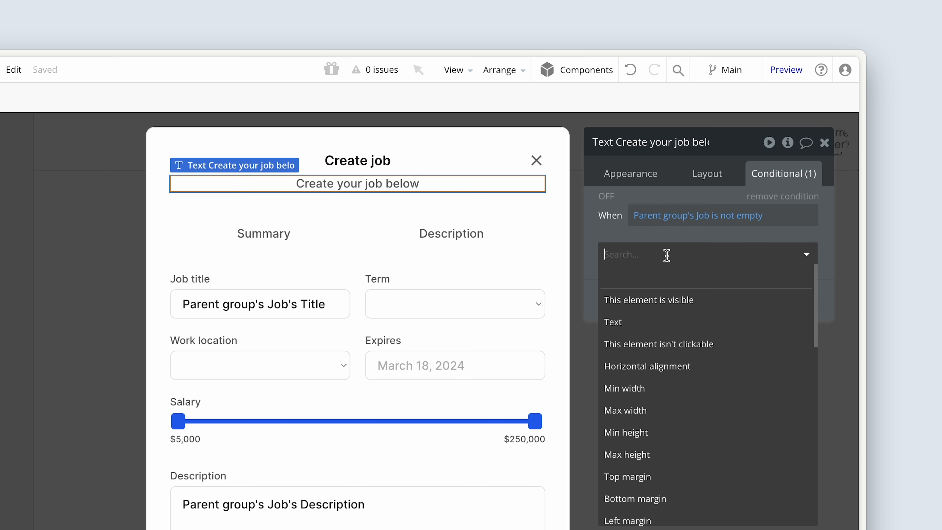
left_click(656, 322)
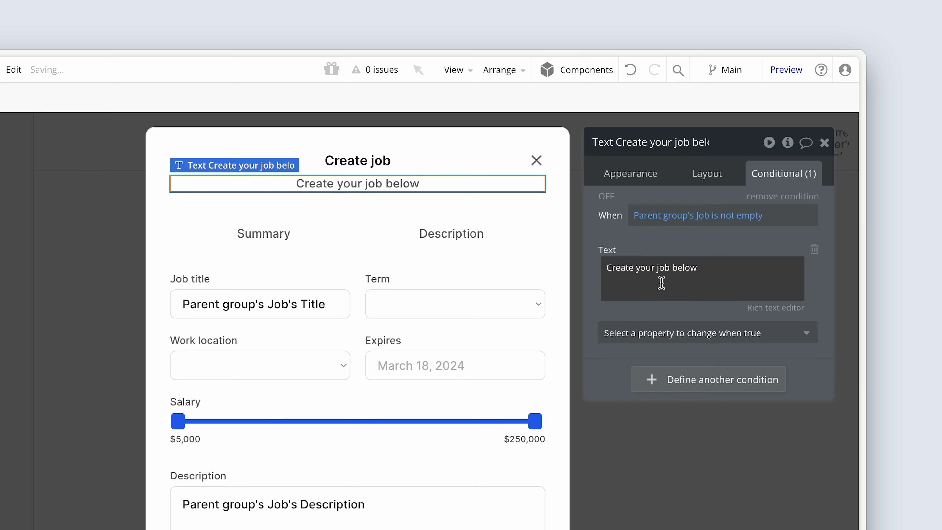
triple_click(664, 267)
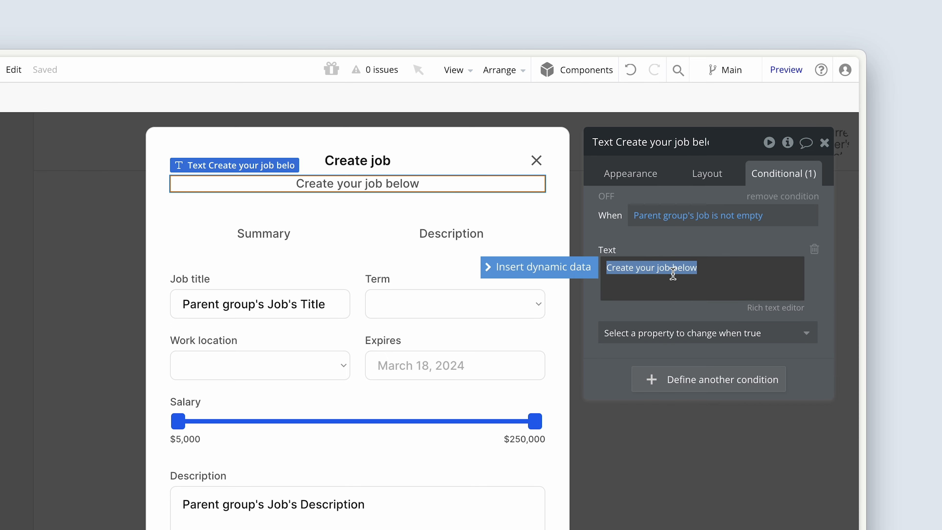
type("E")
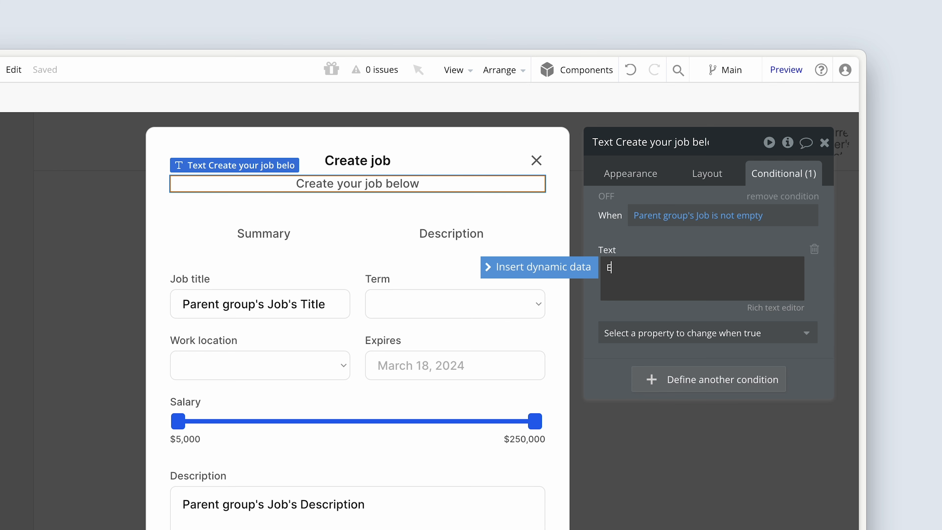
type("dit your job titled:")
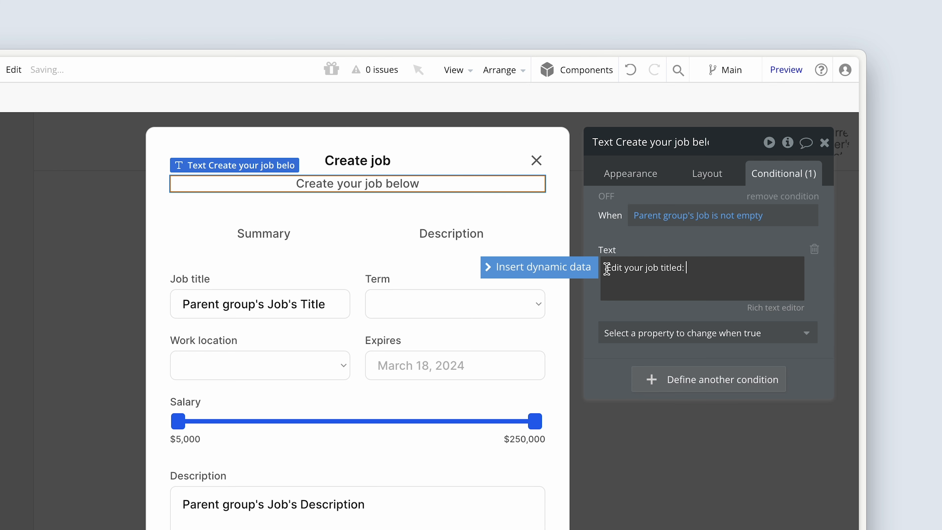
left_click(580, 267)
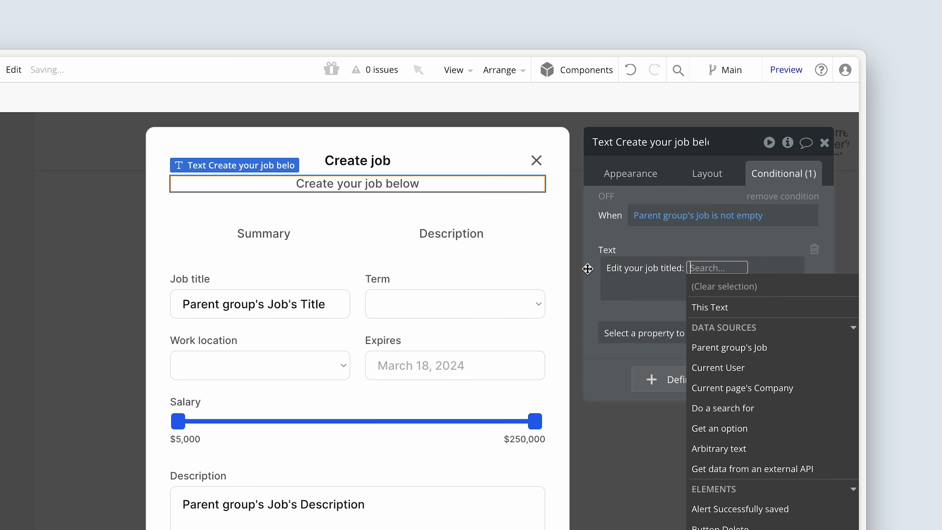
left_click(777, 347)
type("tit")
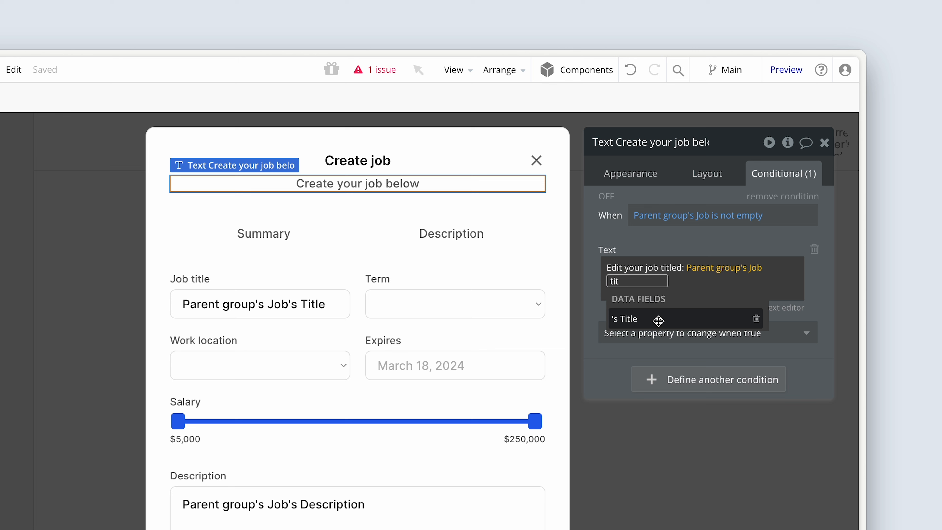
left_click(659, 318)
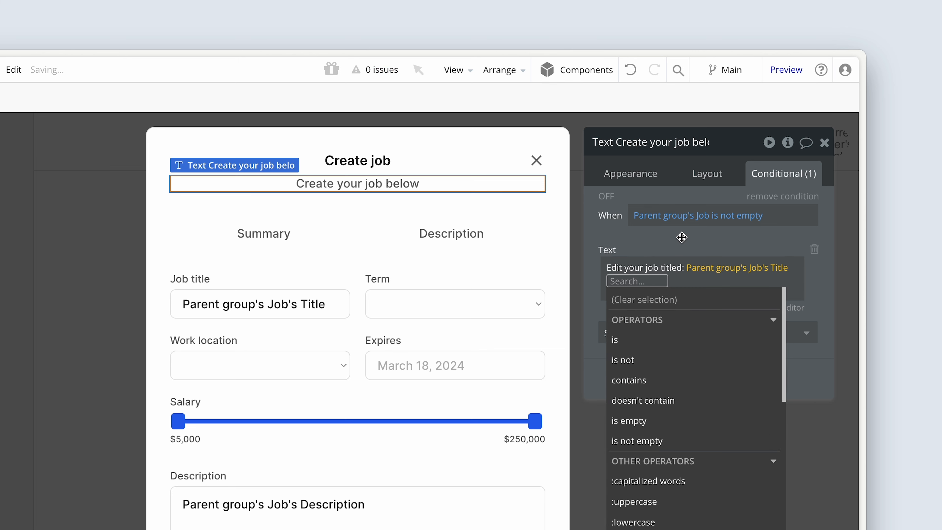
left_click(683, 239)
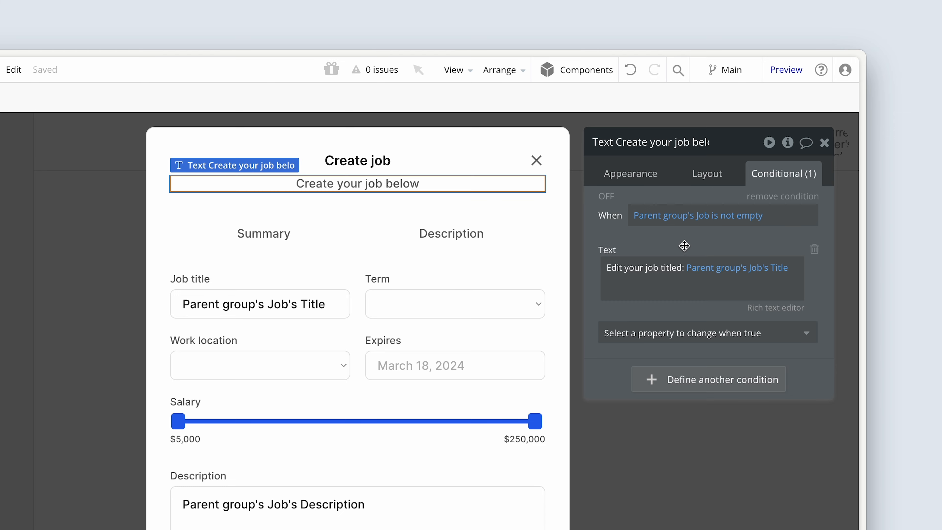
Step: Bold the dynamic Parent group's Job's Title in the subtitle's conditional text with the rich text editor and save it
left_click(776, 308)
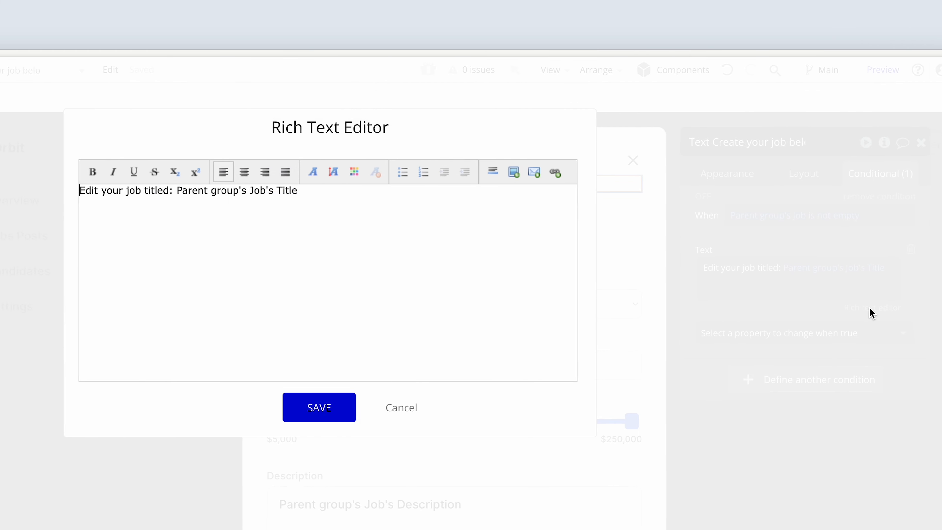
left_click_drag(317, 191, 435, 195)
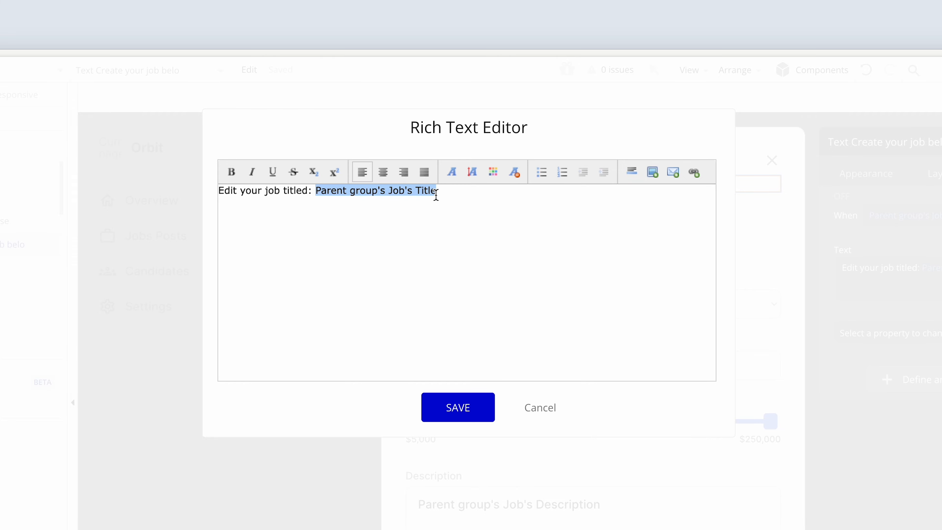
left_click(233, 173)
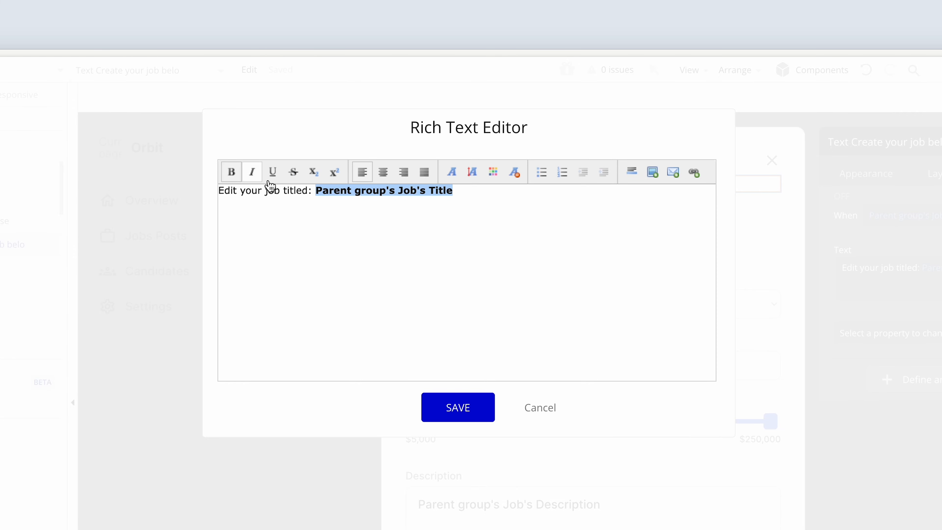
left_click(458, 407)
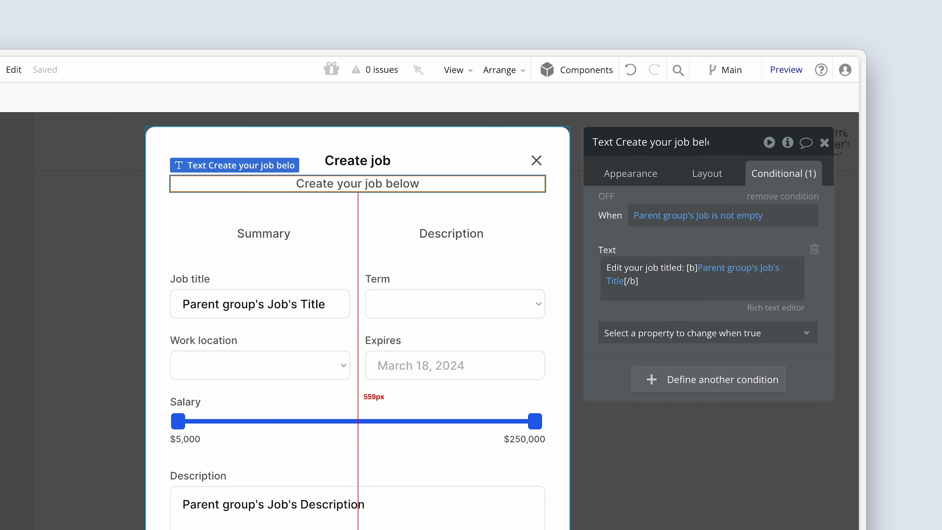
Step: Open the workflow of the Save button in the Create job popup
left_click(358, 529)
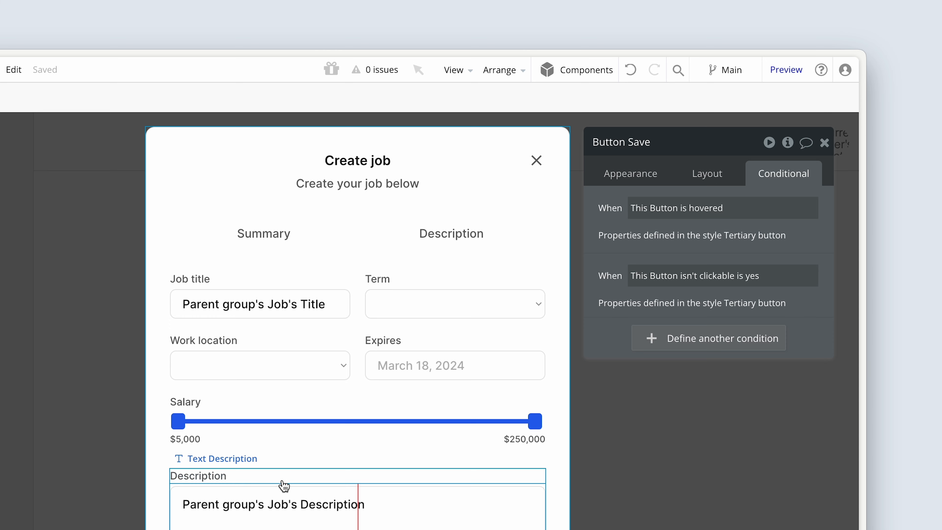
left_click(1, 276)
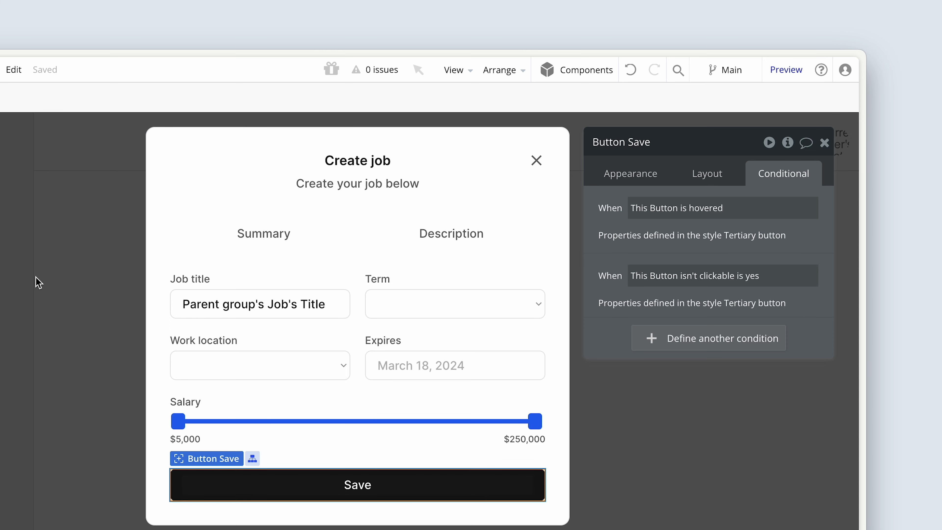
left_click(630, 180)
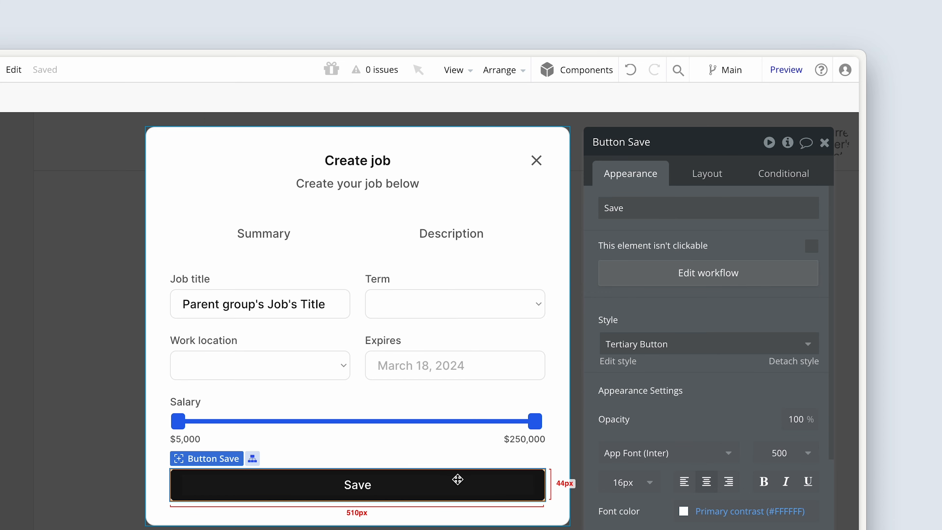
left_click(657, 274)
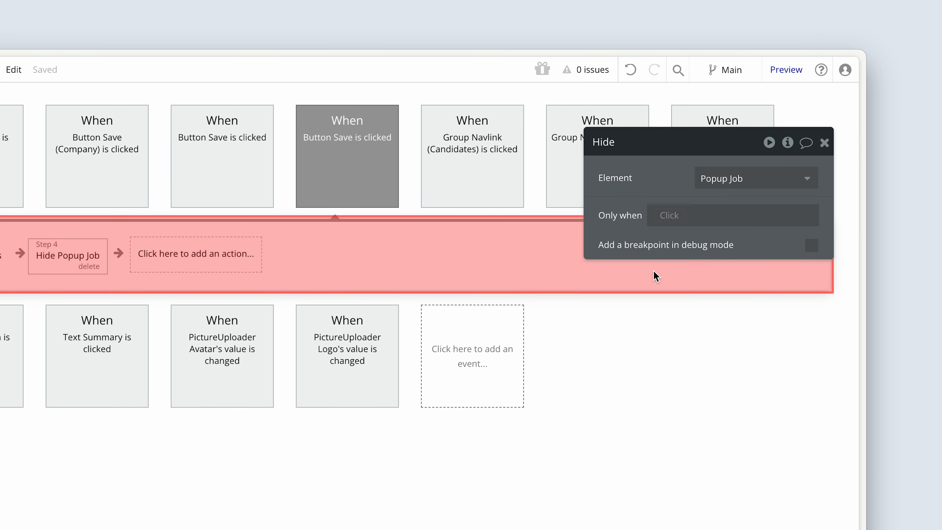
left_click_drag(629, 197, 344, 299)
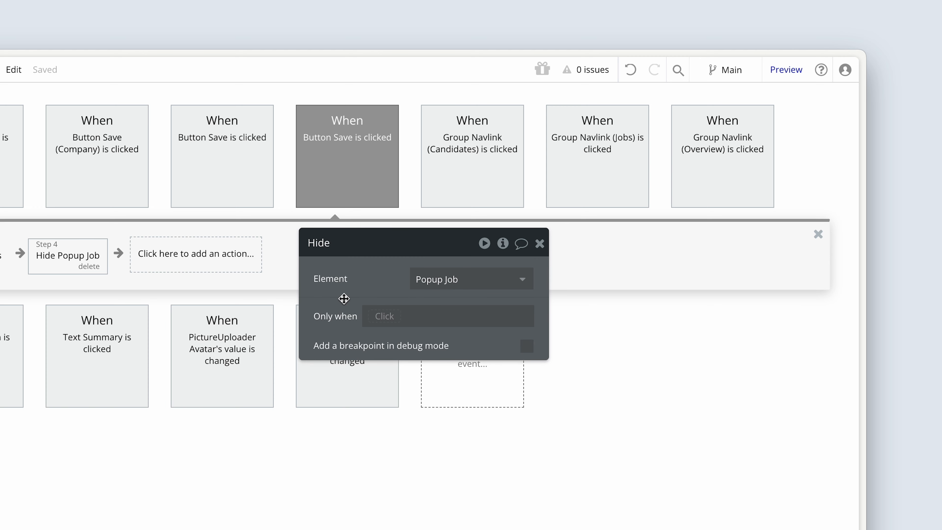
Step: Set the event color of the job popup's Save button workflow to Green
left_click(350, 182)
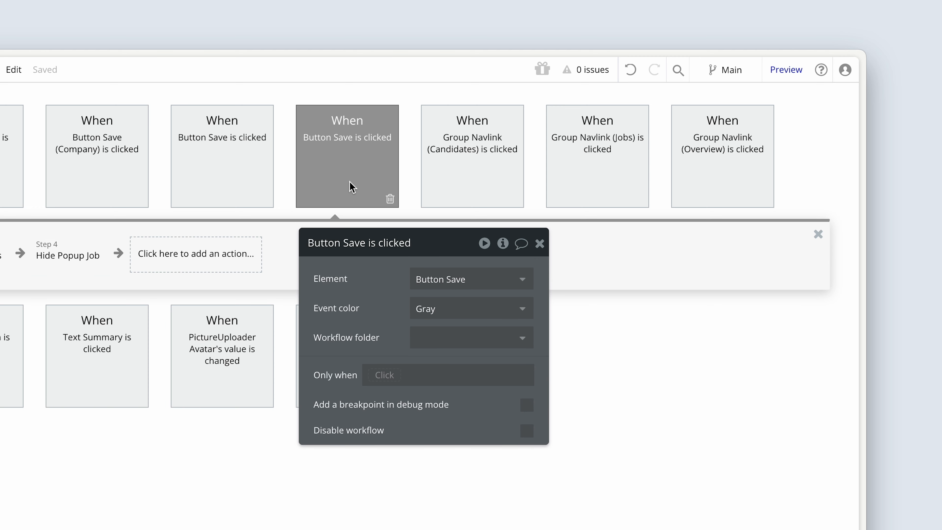
left_click(456, 309)
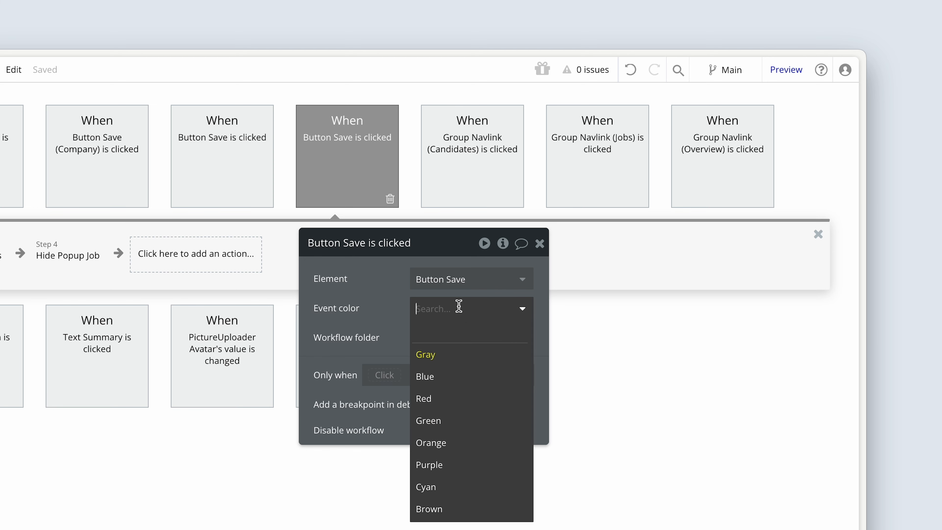
left_click(451, 422)
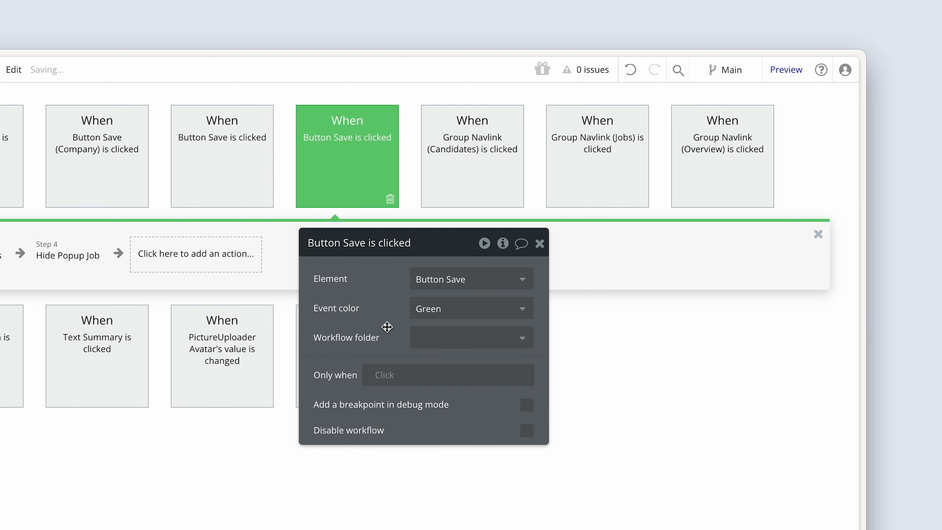
Step: Restrict the green Save event to run only when Parent group's Job is empty
left_click(385, 376)
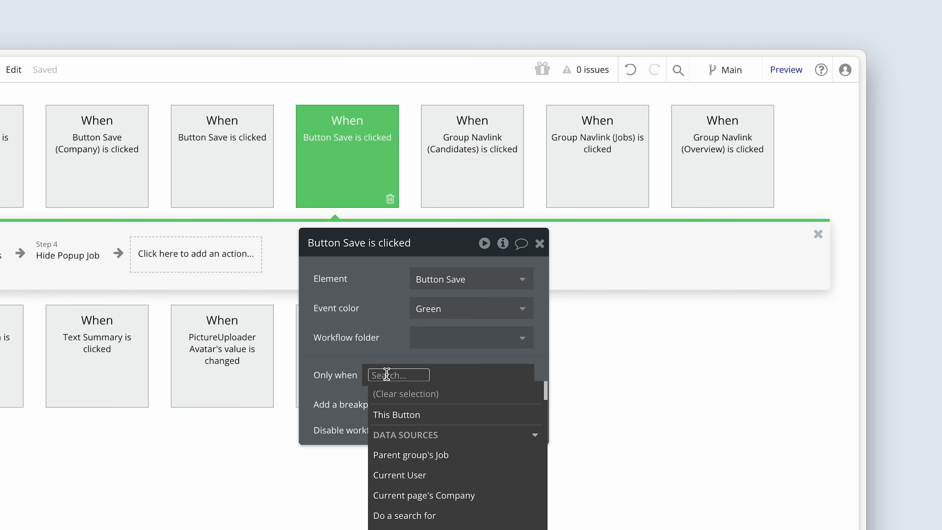
left_click(474, 456)
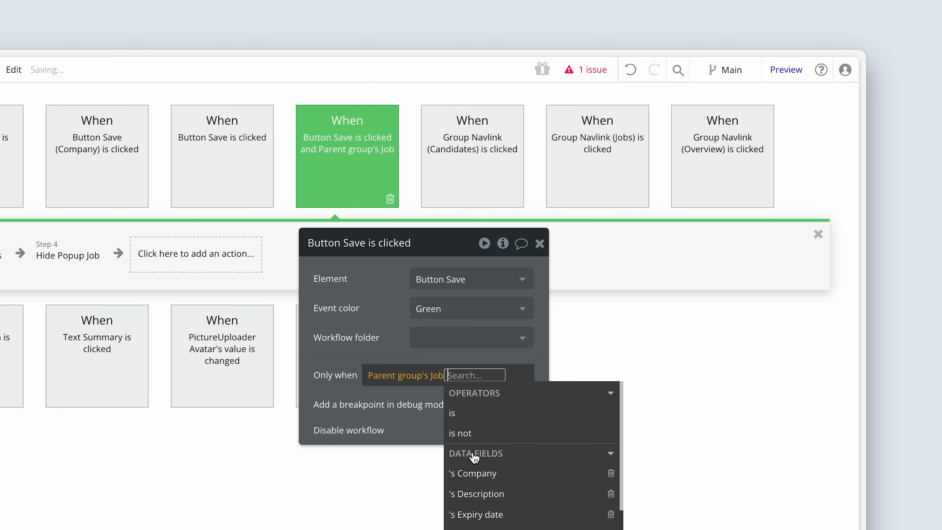
type("em")
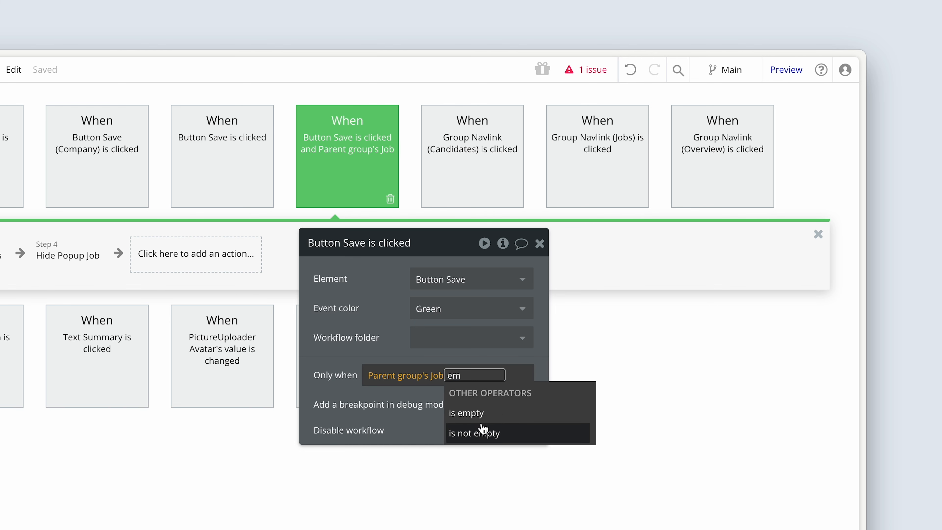
left_click(502, 414)
left_click(390, 340)
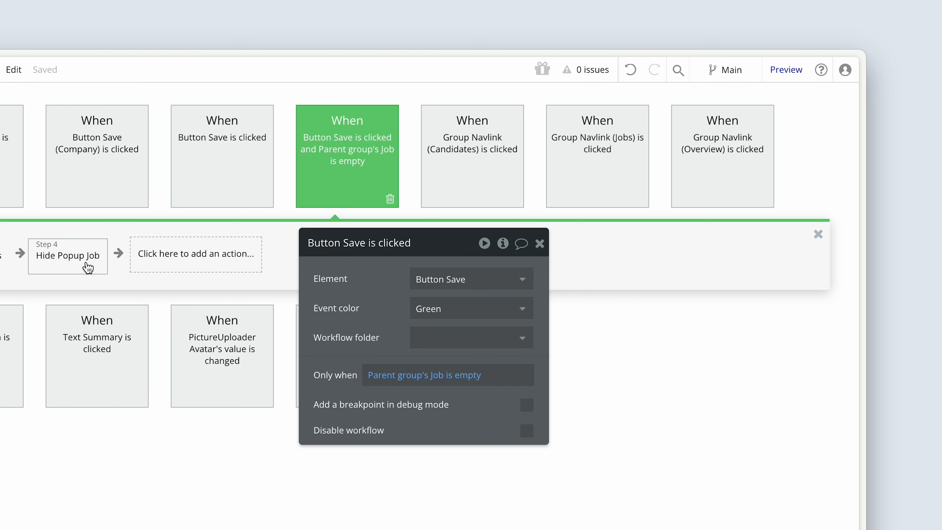
Step: Duplicate the green Save event by copying and pasting it, and set the copy's event color to Orange
right_click(353, 170)
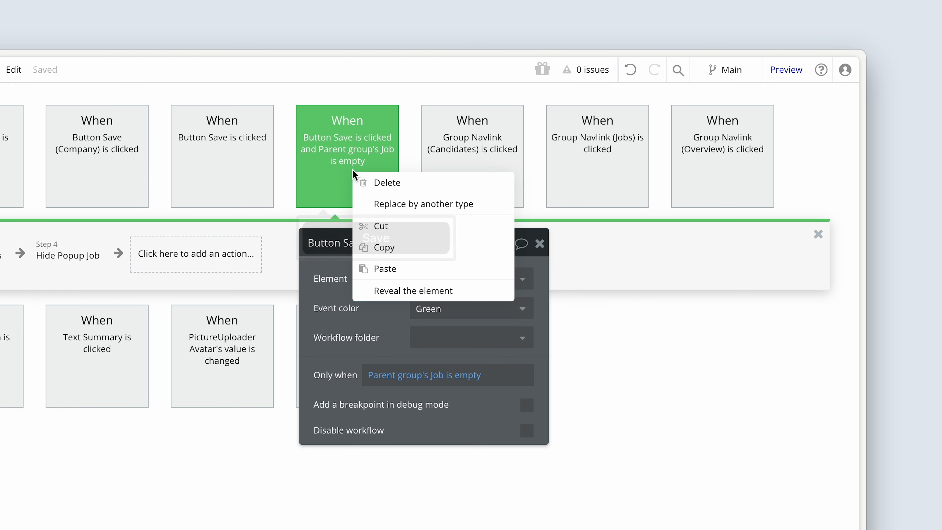
left_click(394, 254)
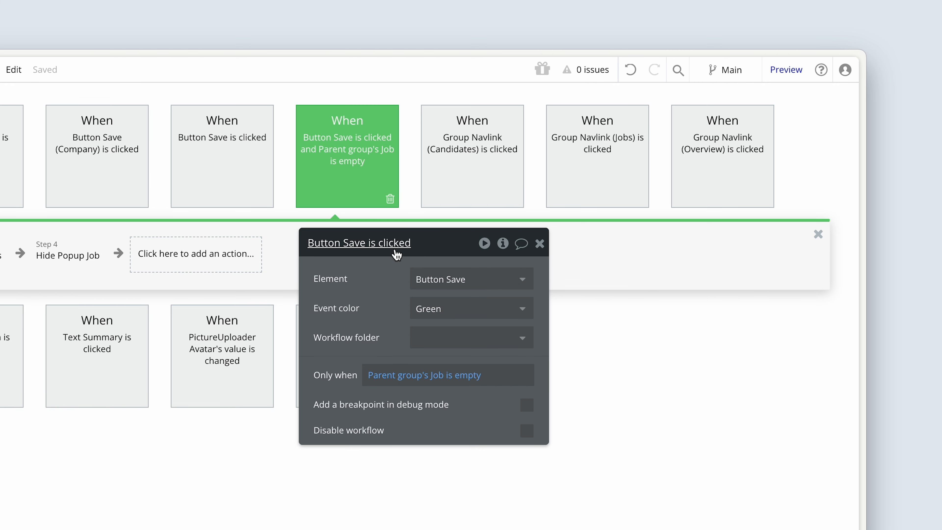
right_click(347, 142)
left_click(391, 249)
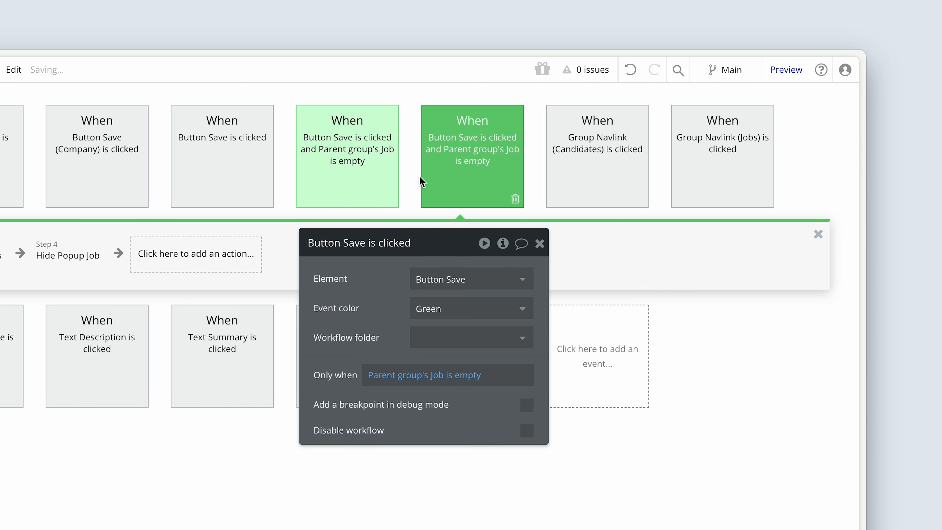
left_click(460, 315)
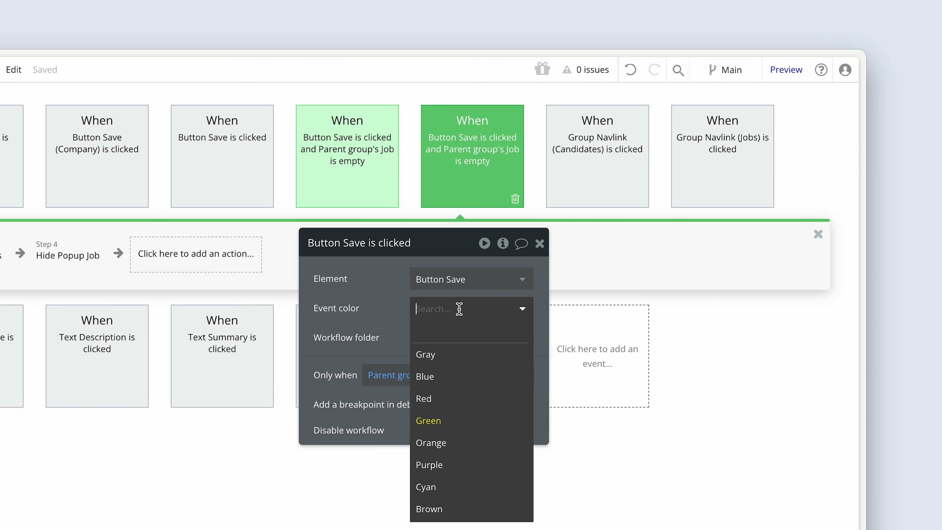
left_click(456, 443)
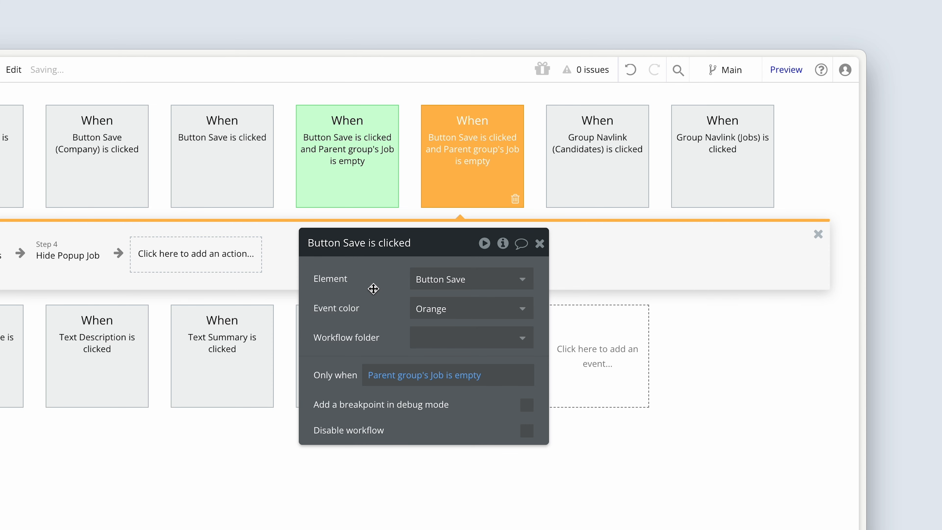
Step: Change the orange Save event's Only when condition to Parent group's Job is not empty
mouse_move(423, 386)
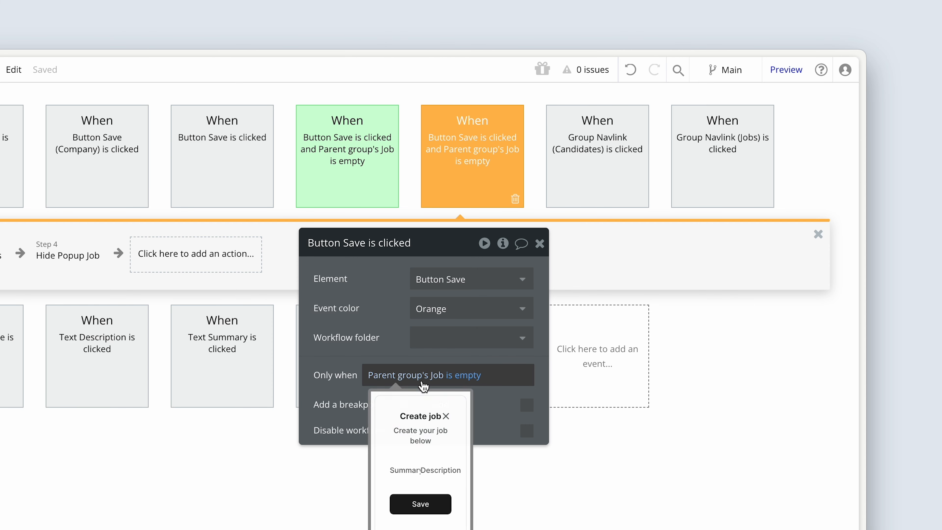
left_click(456, 375)
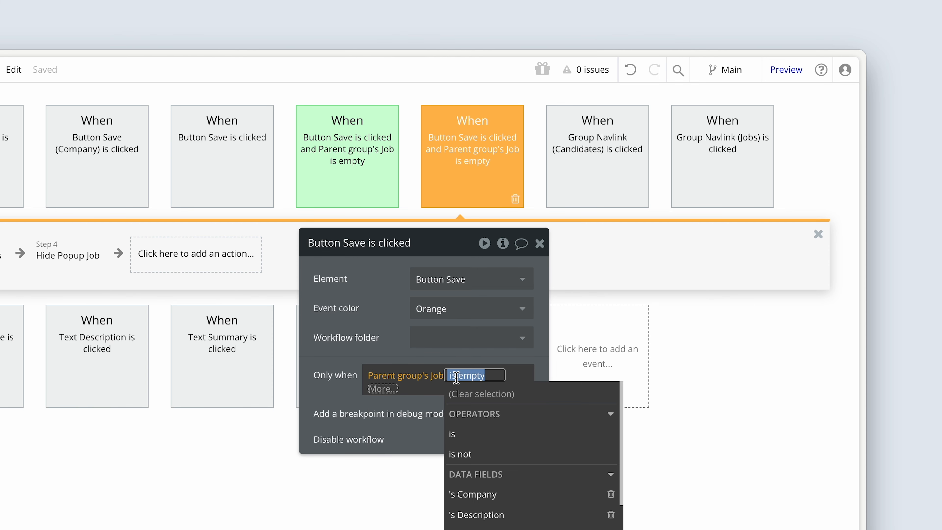
type("em")
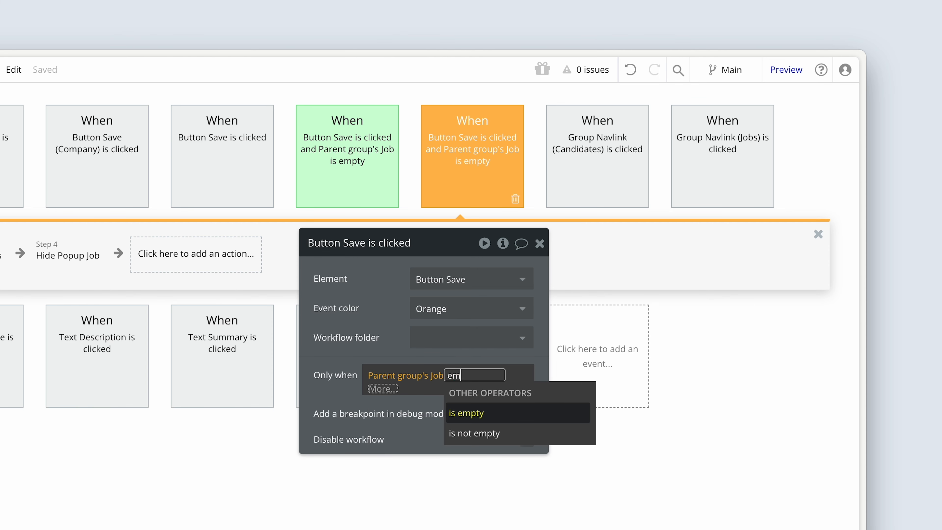
left_click(508, 437)
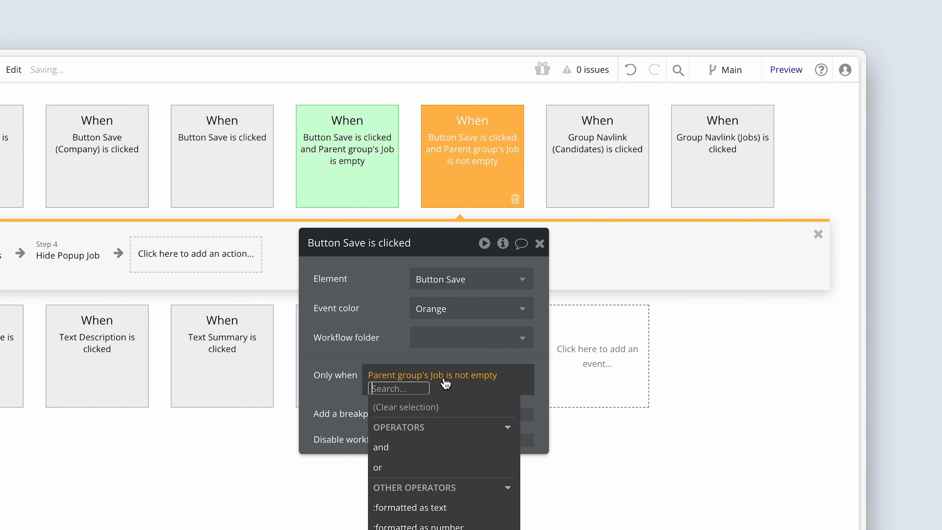
left_click(402, 346)
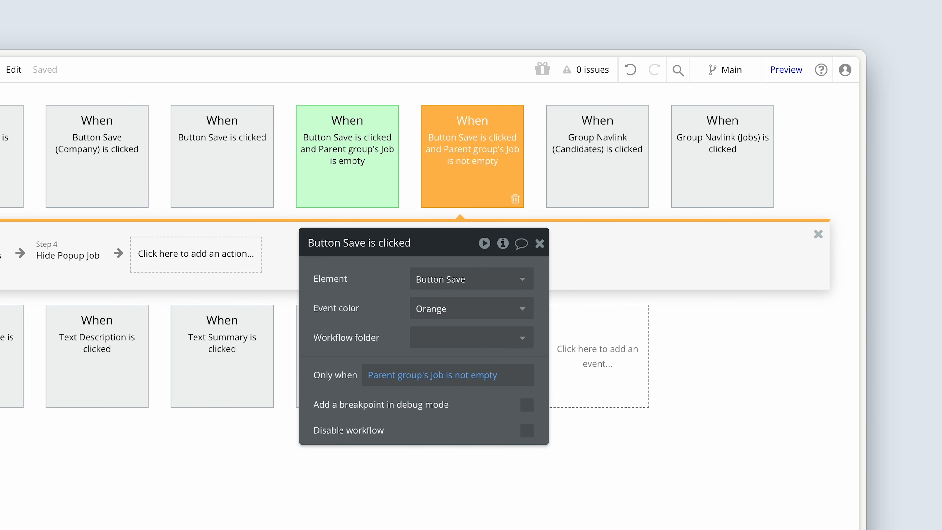
Step: Delete the "Create a new Job" and "Set a thing's slug" actions from the orange Save workflow
left_click_drag(365, 289, 317, 289)
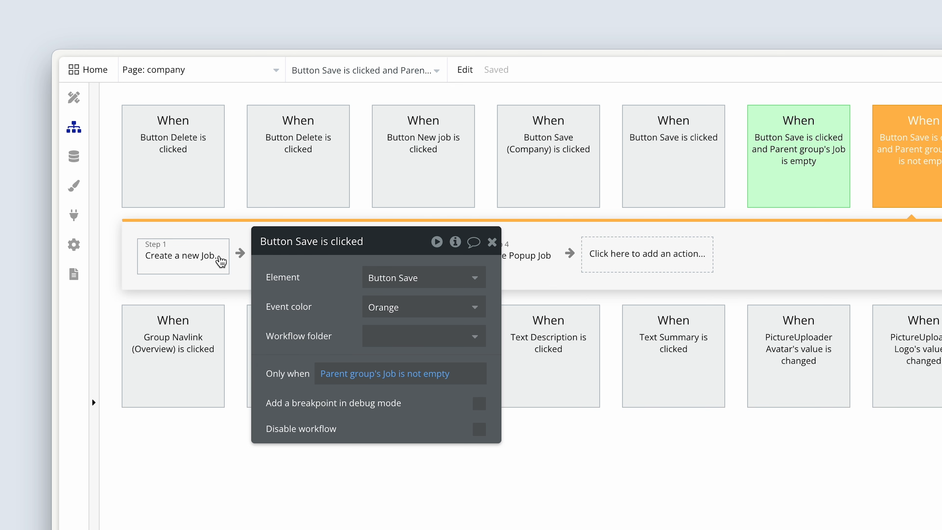
left_click(201, 262)
left_click(212, 271)
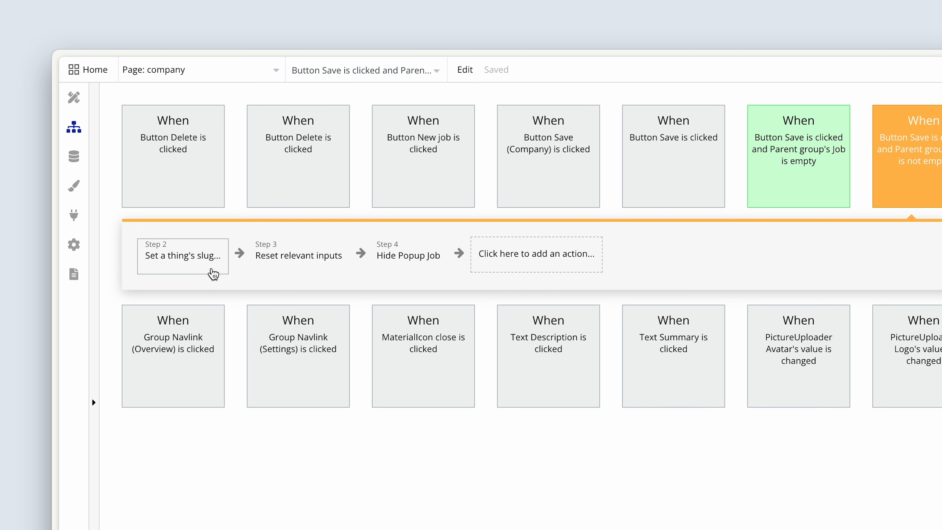
left_click(200, 264)
left_click(213, 271)
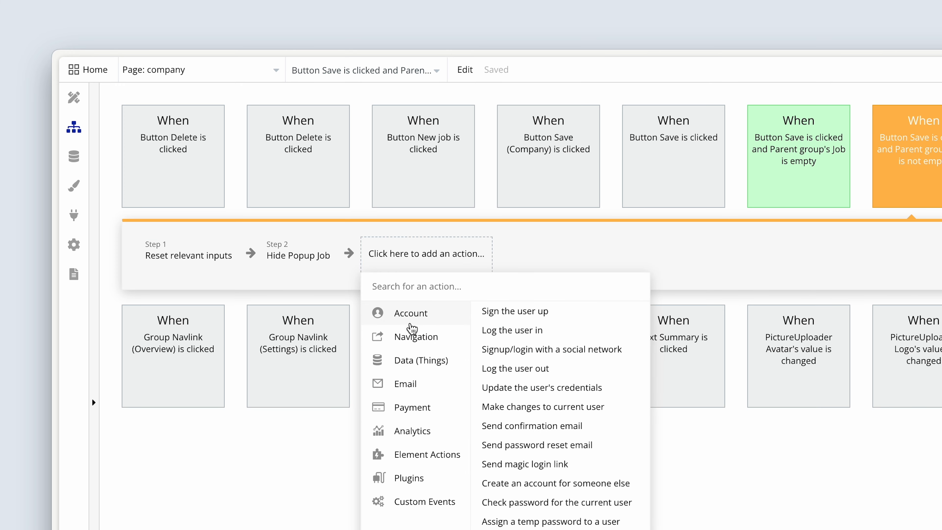
Step: Add a "Make changes to thing" action to the orange Save workflow and reorder it to be the first step
mouse_move(411, 363)
left_click(518, 339)
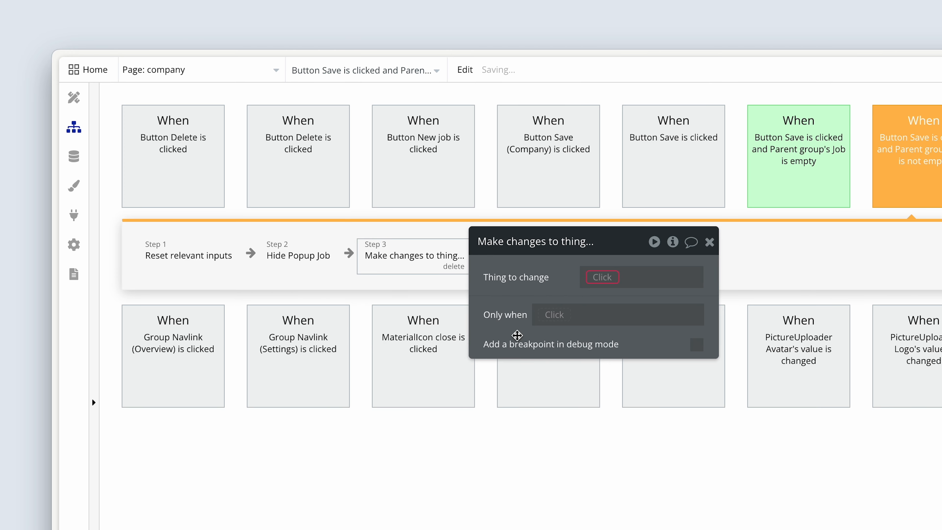
left_click_drag(401, 255, 324, 252)
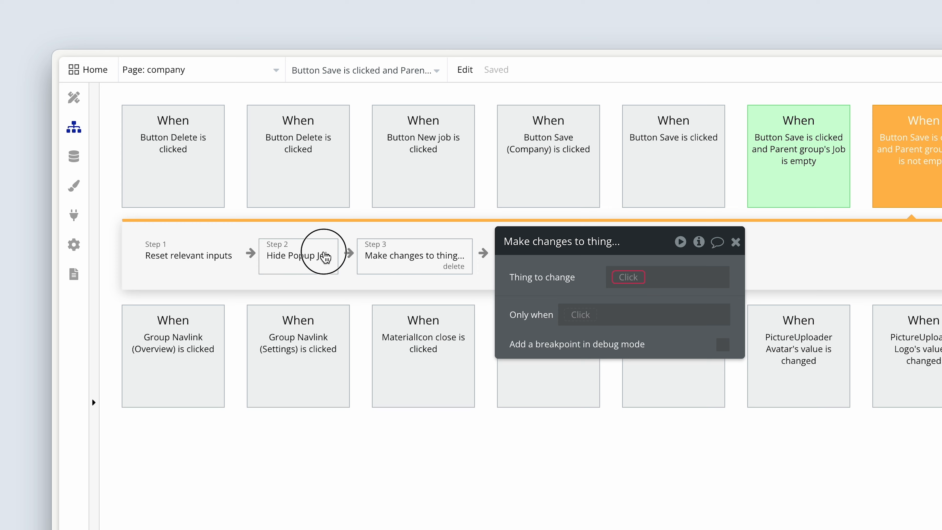
left_click_drag(391, 254, 208, 252)
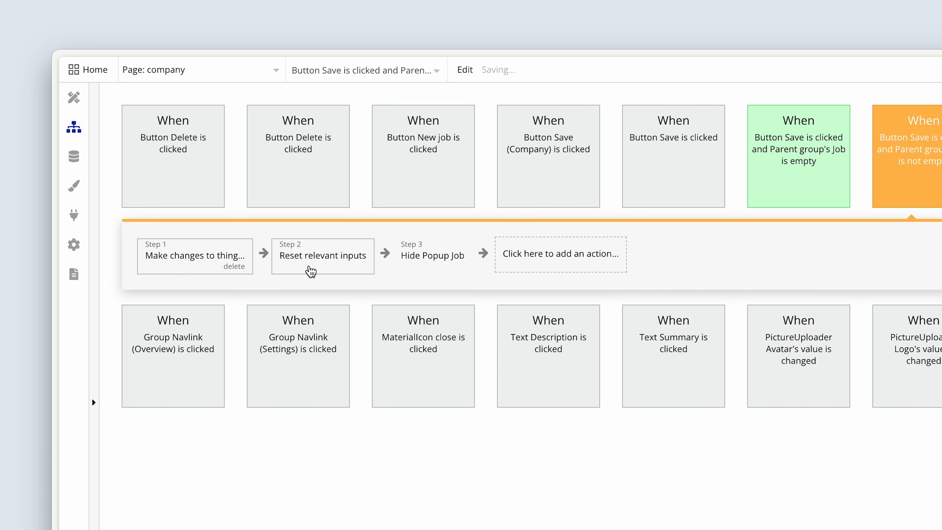
Step: Set the action's thing to change to Parent group's Job and add all of the Job's fields except Company
left_click(200, 259)
left_click_drag(546, 278, 324, 285)
left_click(408, 284)
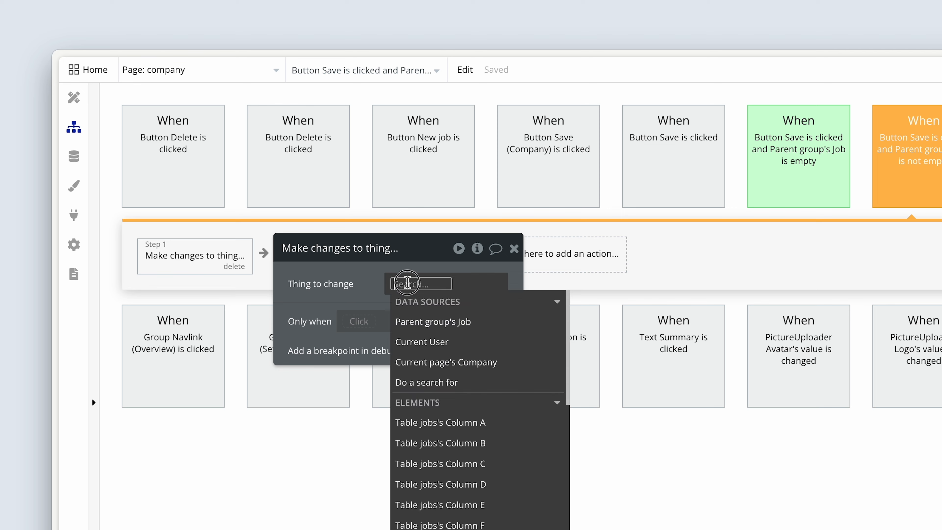
left_click(485, 327)
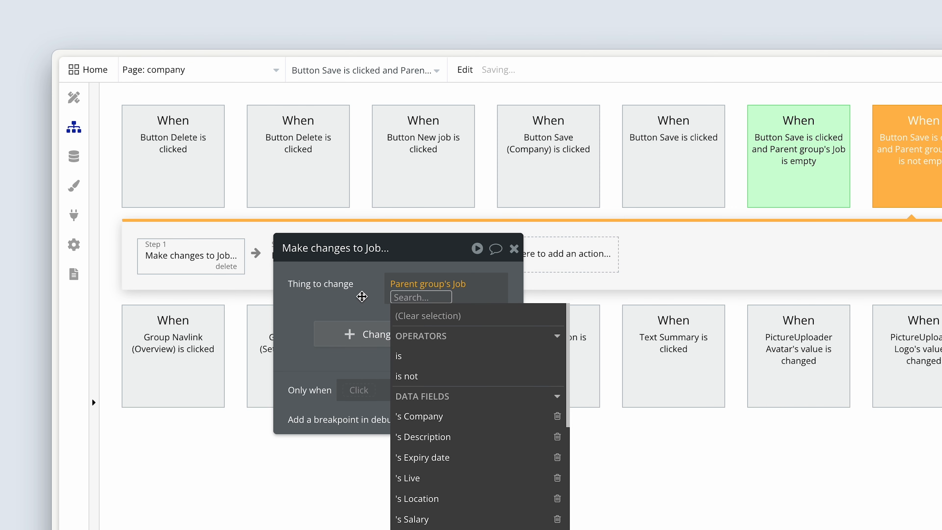
left_click(371, 297)
left_click(483, 351)
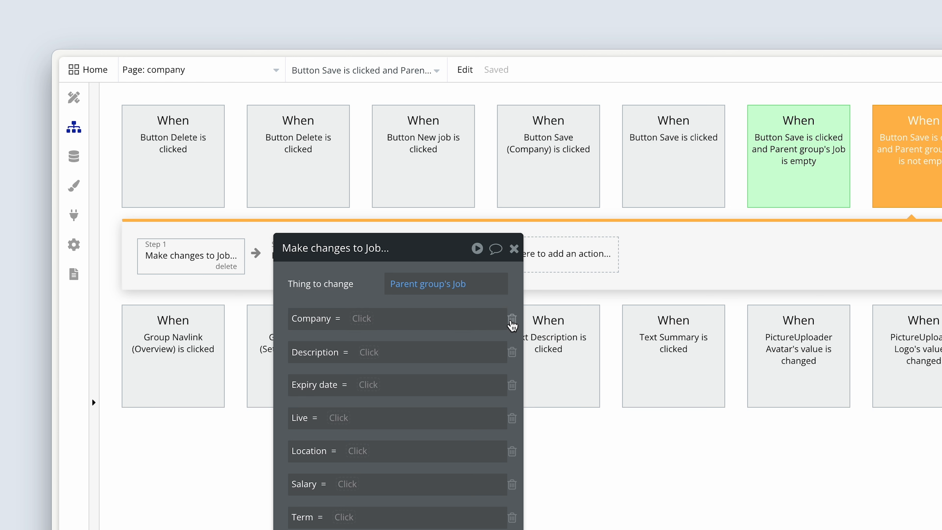
left_click(512, 318)
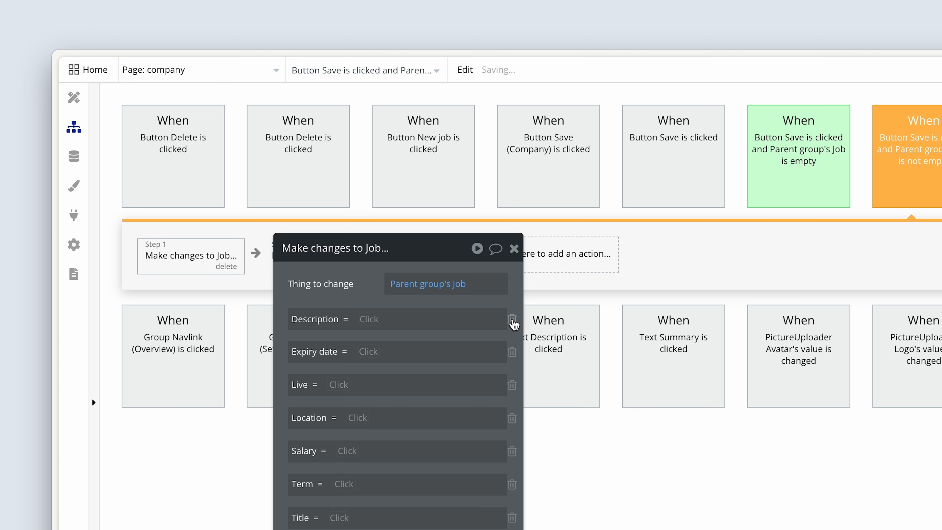
Step: Set the action's Description field to Mulitline input Description's value
left_click(371, 320)
type("multi")
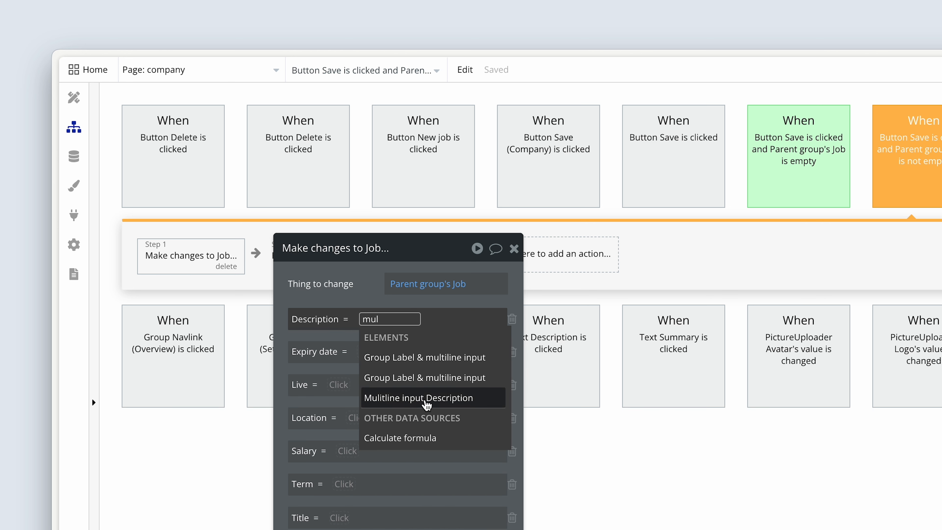
left_click(428, 401)
left_click(357, 375)
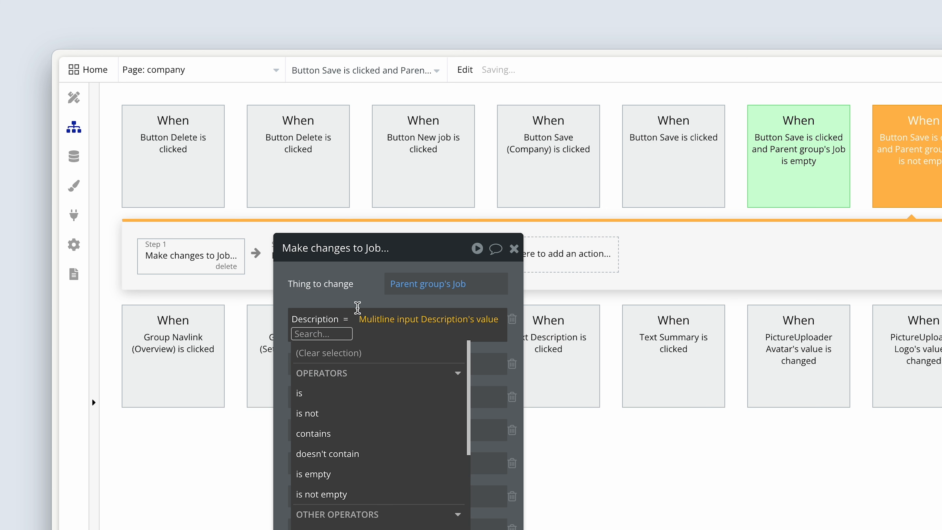
left_click(351, 292)
Step: Set the action's Expiry date field to Date picker Job's value
left_click(369, 352)
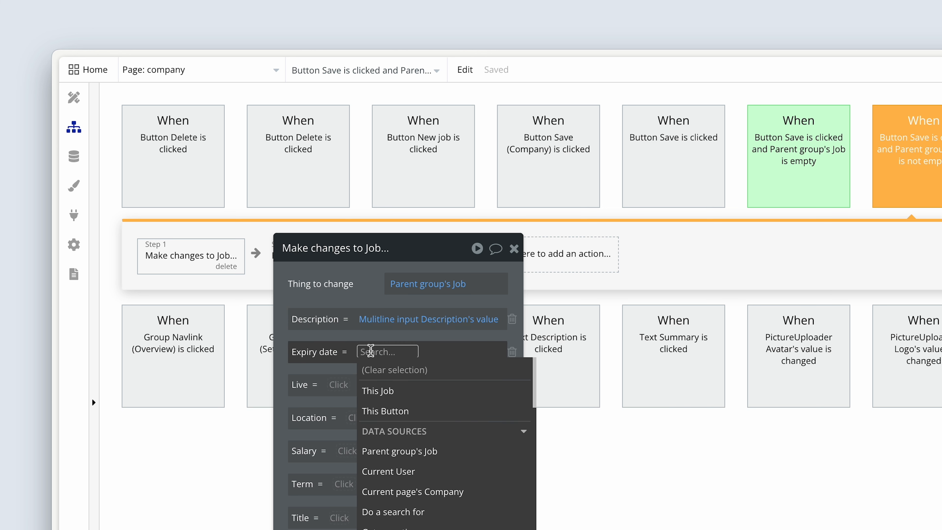
type("date")
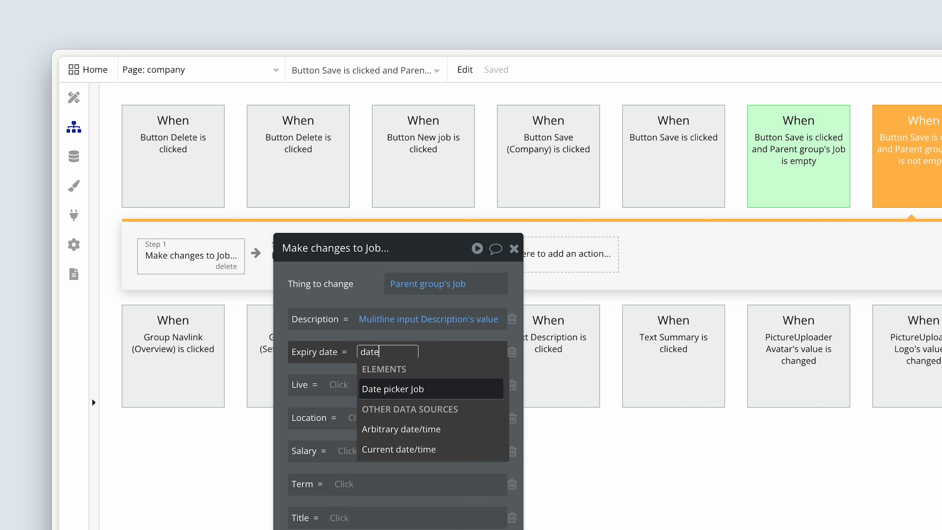
left_click(412, 389)
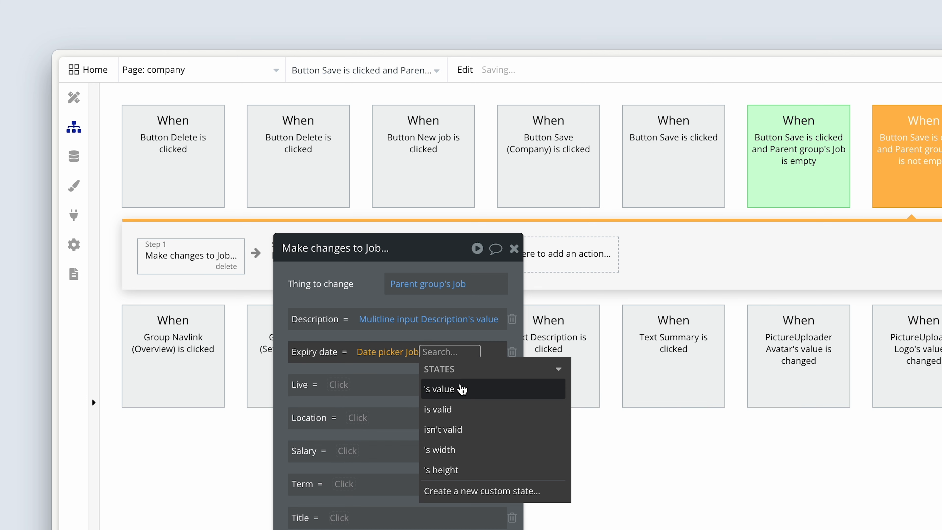
left_click(463, 389)
left_click(358, 283)
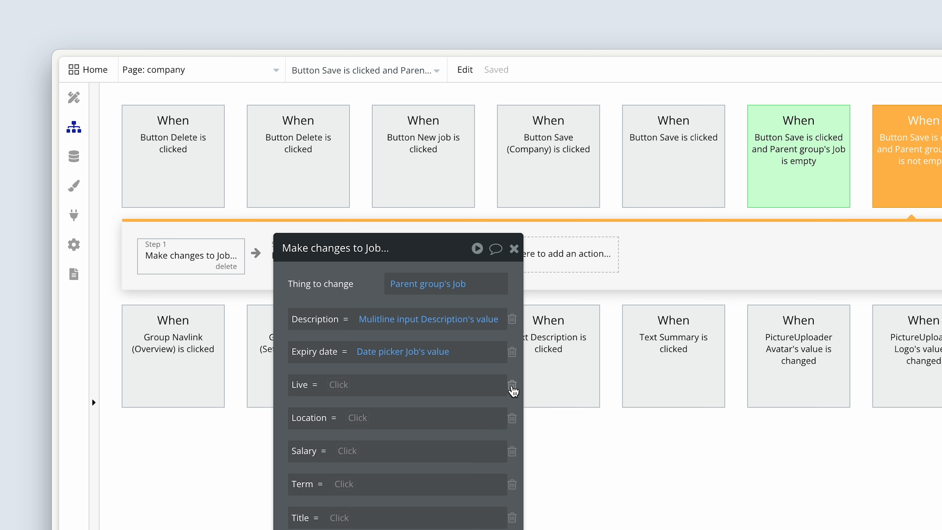
Step: Remove the Live field from the action and set the Location field to Dropdown location (Job)'s value
left_click(513, 389)
left_click(357, 384)
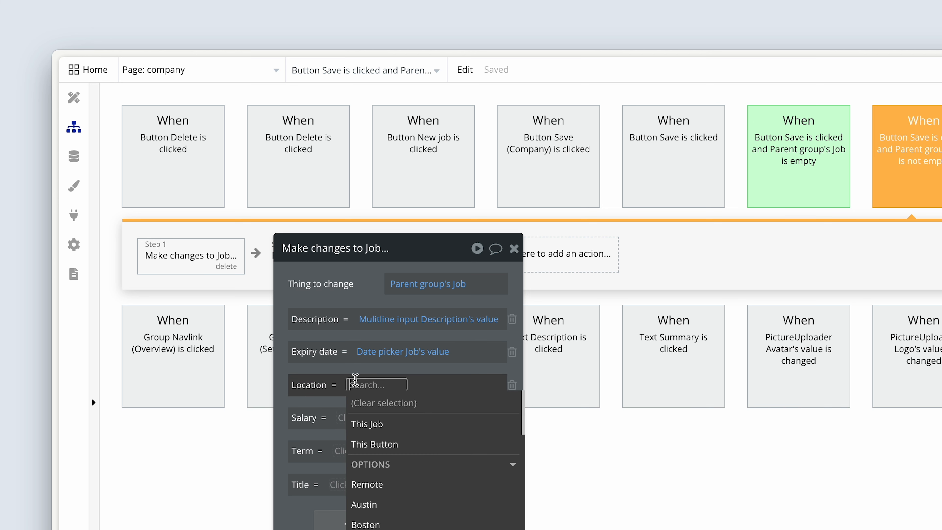
type("dropd")
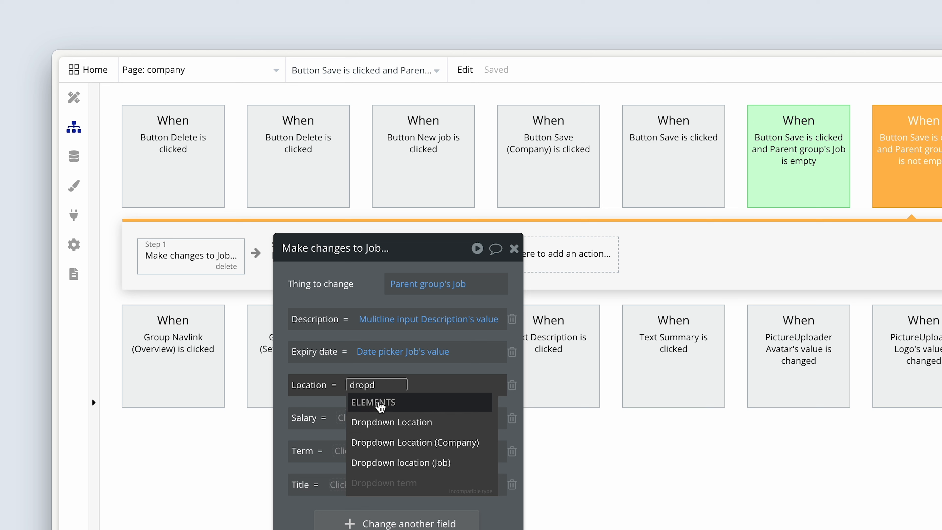
left_click(417, 463)
left_click(362, 431)
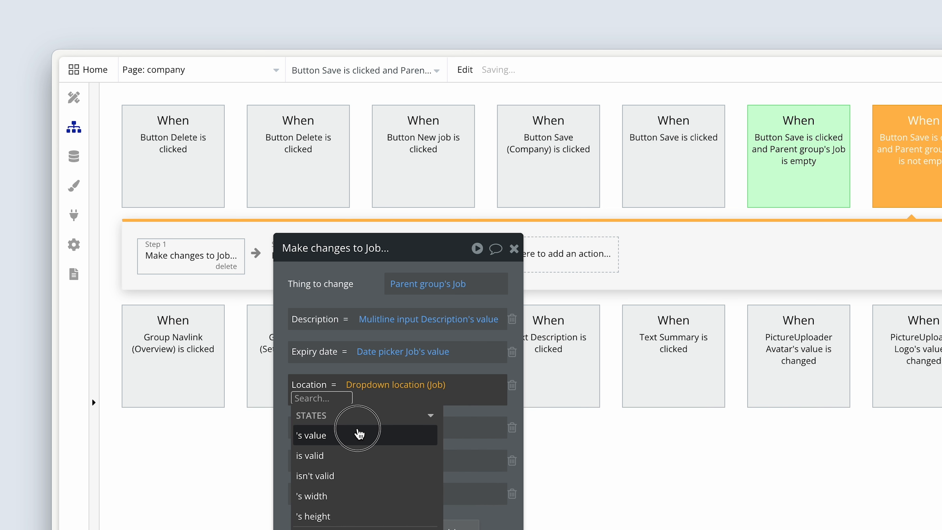
left_click(463, 412)
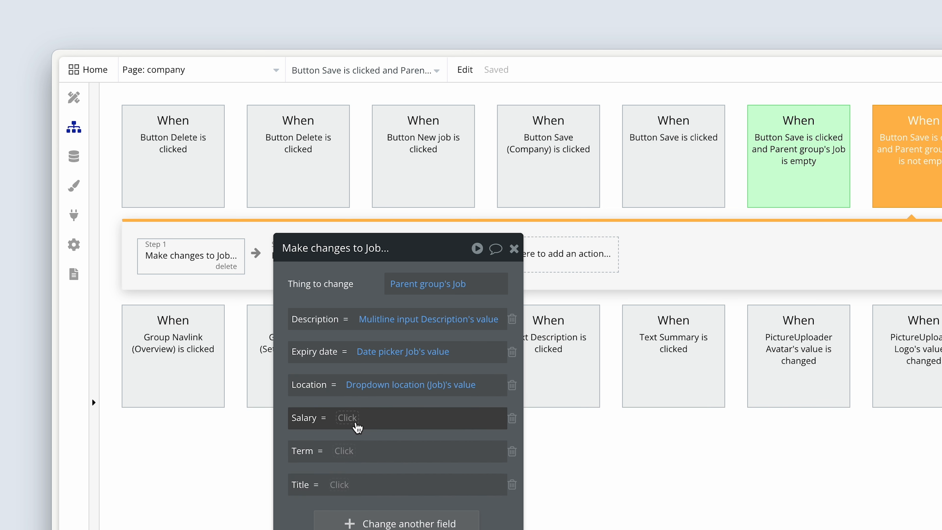
Step: Set the action's Salary field to SliderInput A's value
left_click(348, 418)
type("sli")
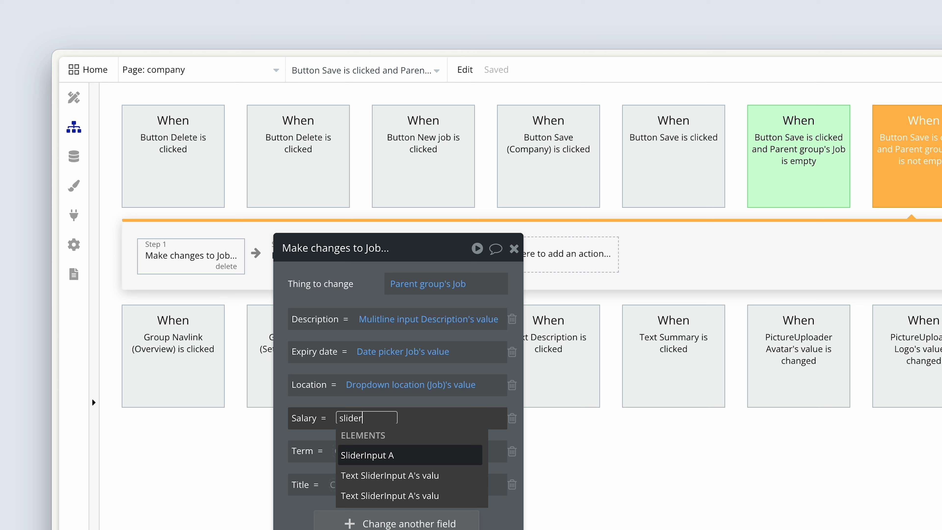
type("der")
left_click(397, 454)
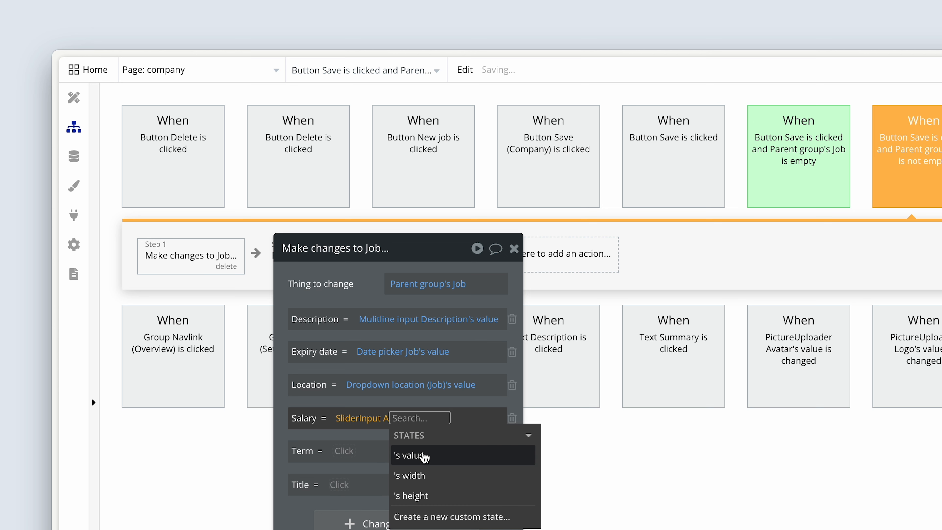
left_click(423, 454)
Step: Set the action's Term field to Dropdown term's value
left_click(346, 451)
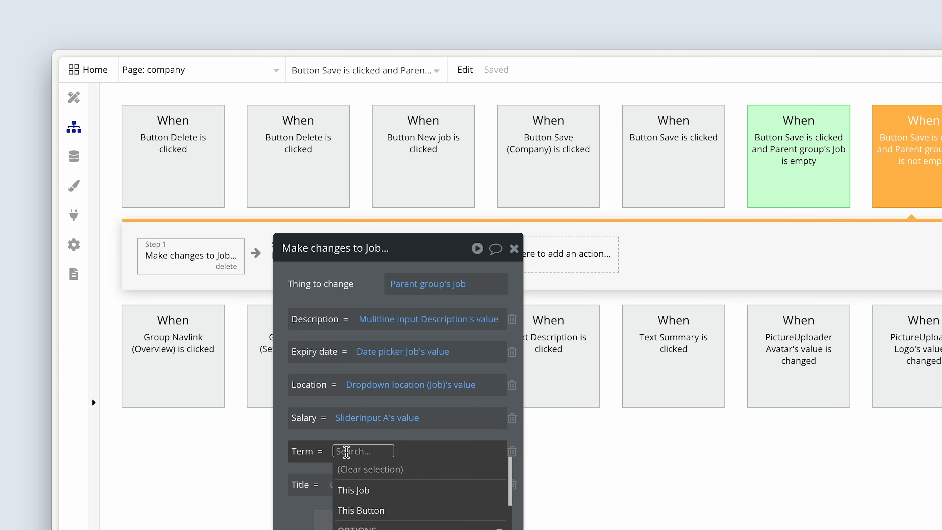
type("drop")
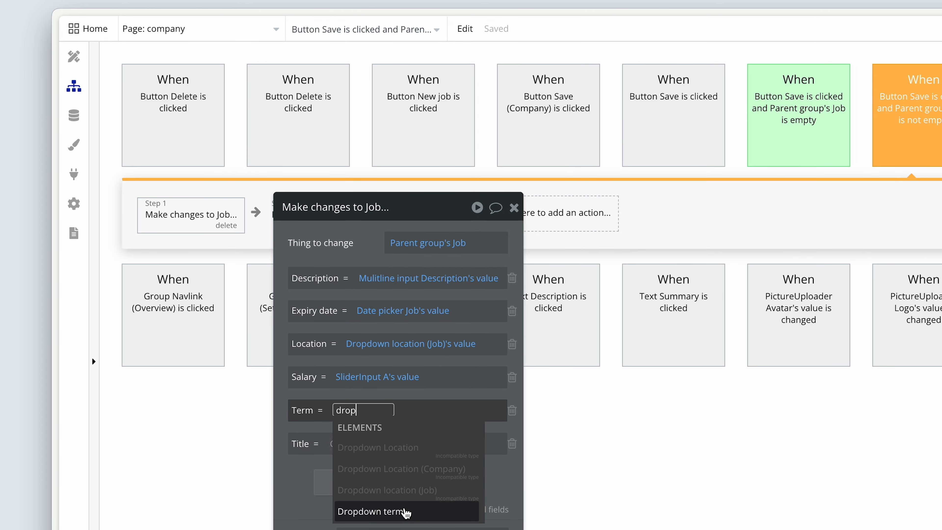
left_click(406, 513)
left_click(442, 450)
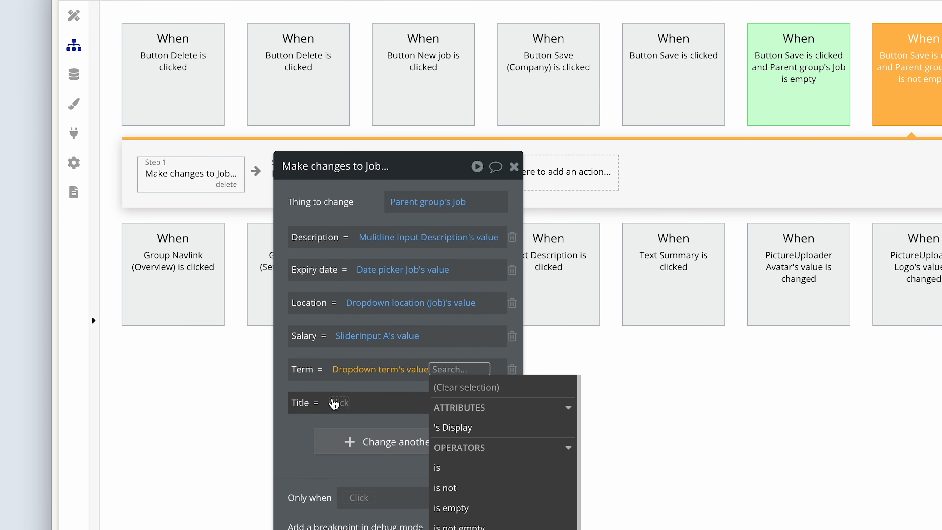
Step: Set the action's Title field to Input Job title's value and move the action's properties clear of the workflow steps
left_click(335, 403)
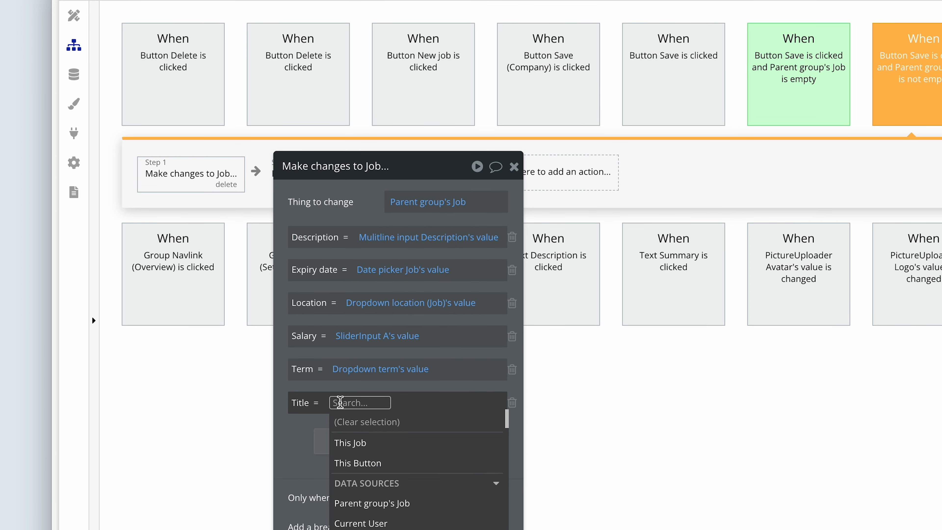
type("job tit")
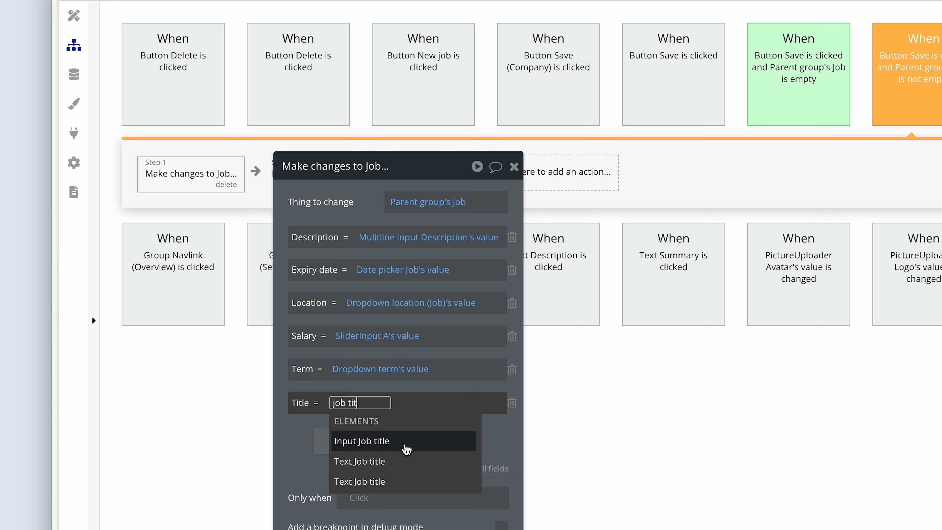
left_click(406, 446)
left_click(430, 449)
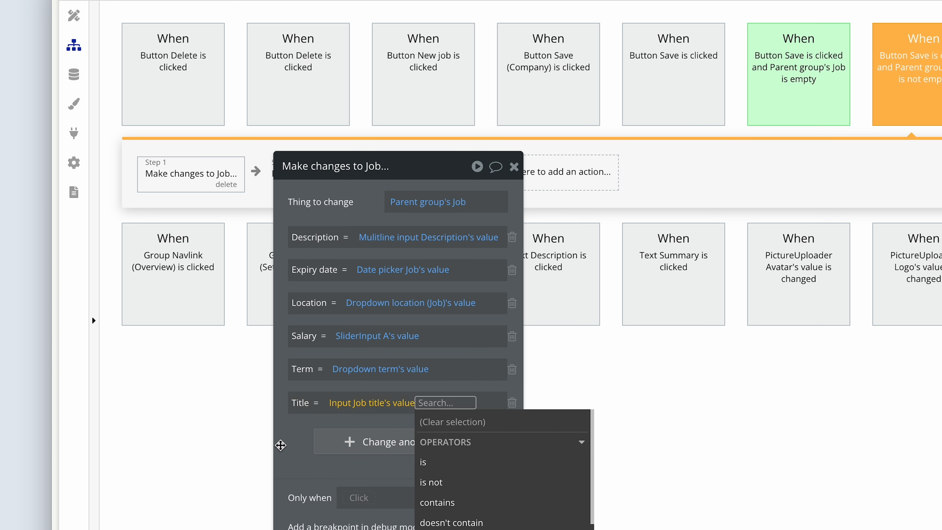
left_click(290, 446)
left_click_drag(290, 447, 650, 448)
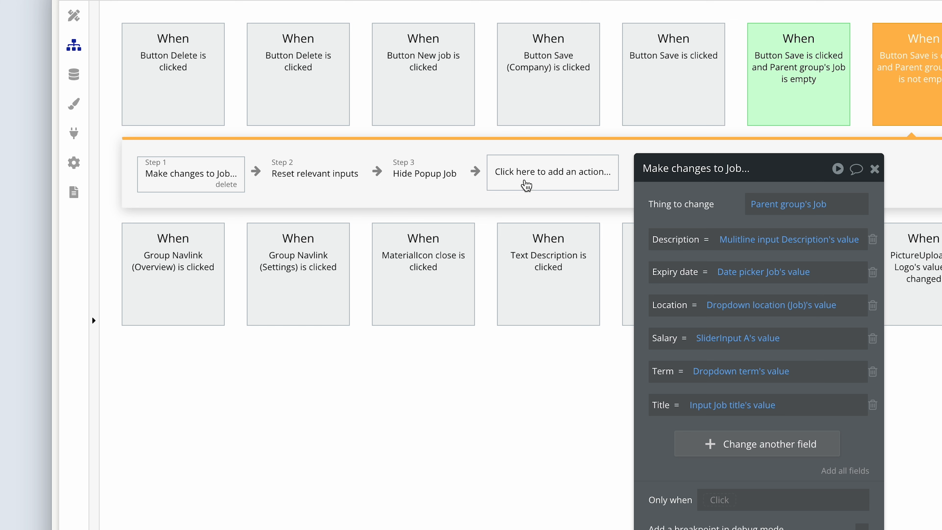
Step: Add a Show message action for Alert Successfully saved at the end of the orange Save workflow
left_click(527, 184)
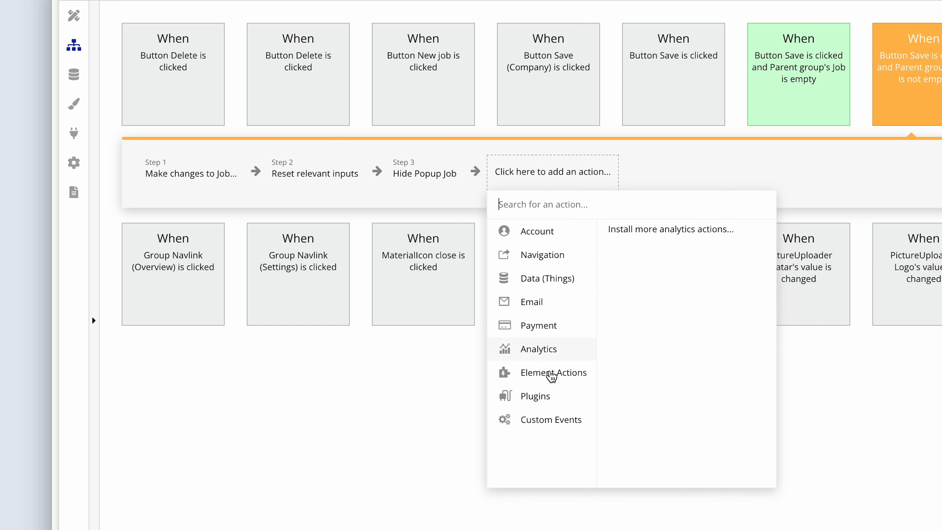
mouse_move(550, 414)
mouse_move(568, 376)
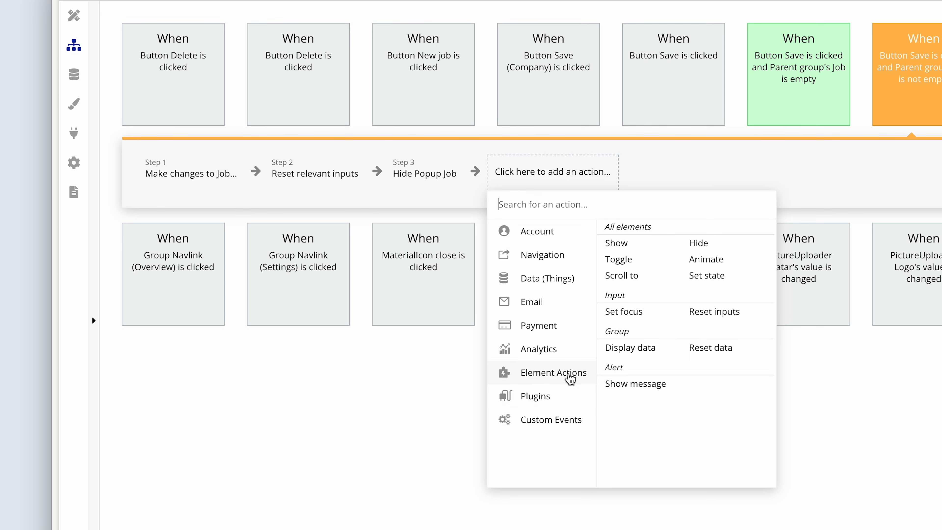
left_click(637, 385)
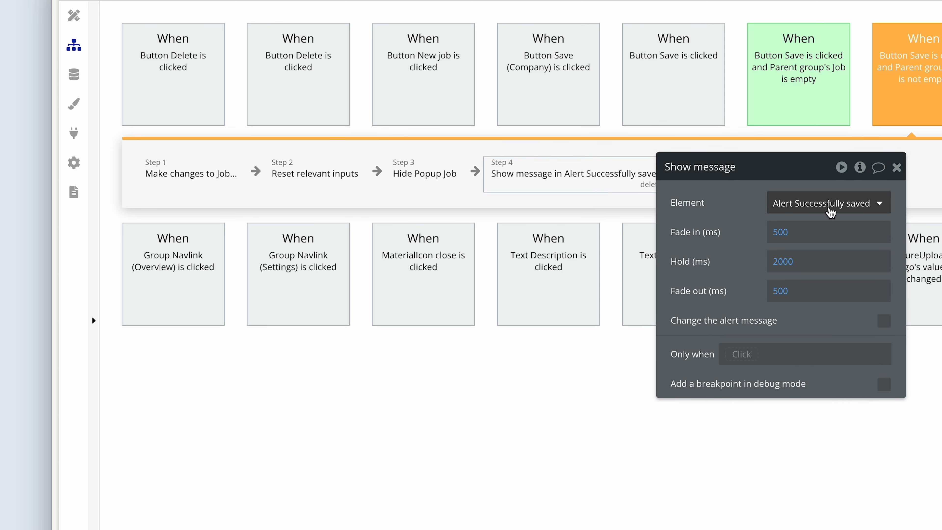
Step: Copy the Show message action to the end of the green Save workflow and check both Save workflows' Only when conditions
right_click(573, 175)
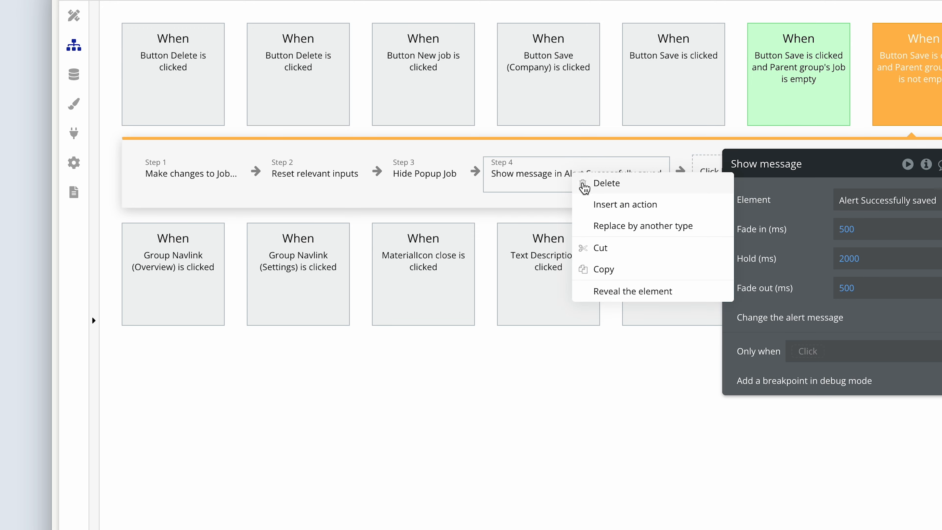
left_click(625, 270)
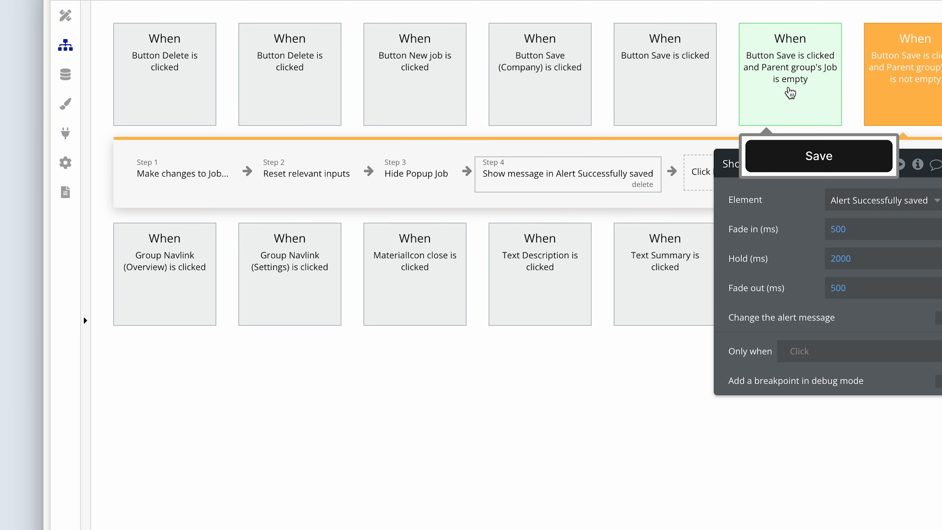
left_click(805, 82)
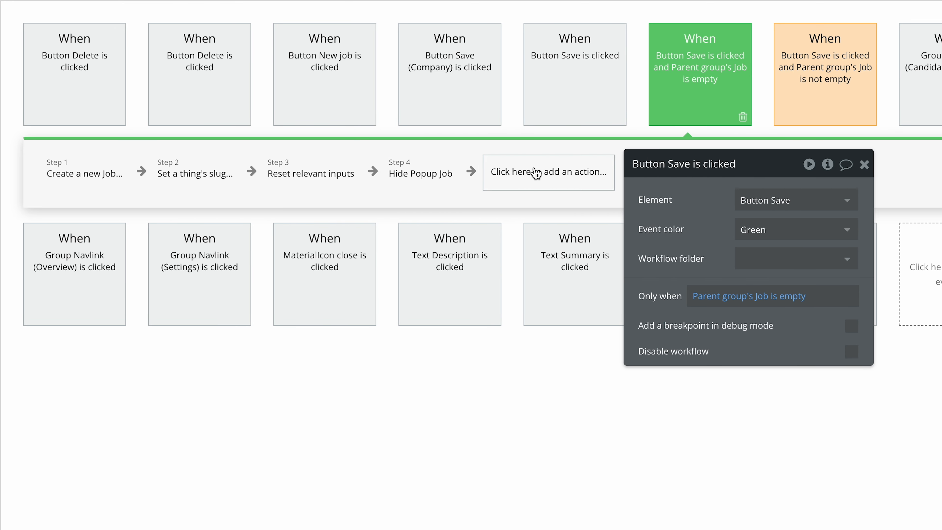
right_click(537, 173)
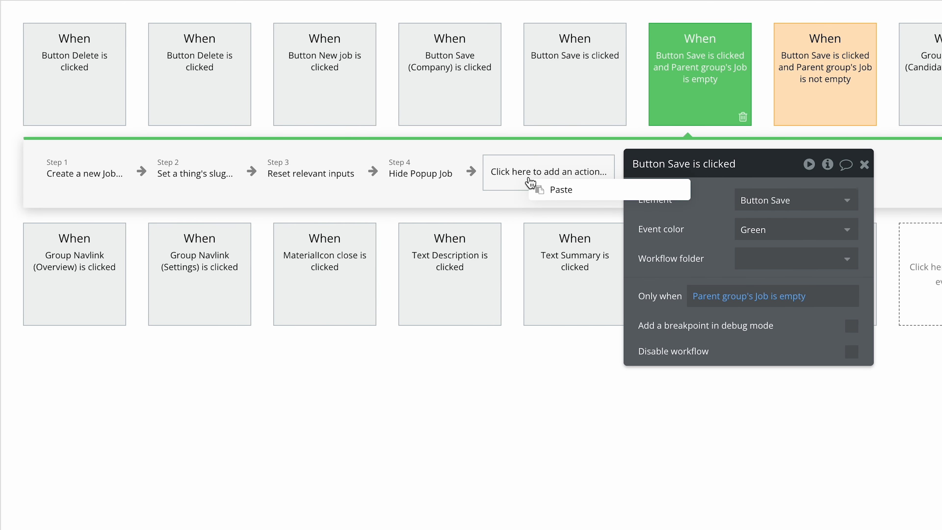
left_click(549, 190)
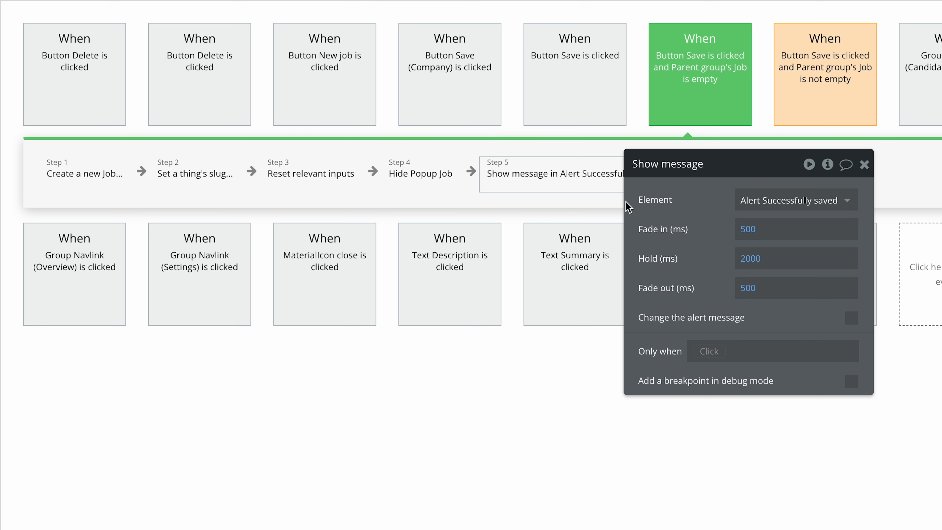
left_click_drag(647, 208, 713, 214)
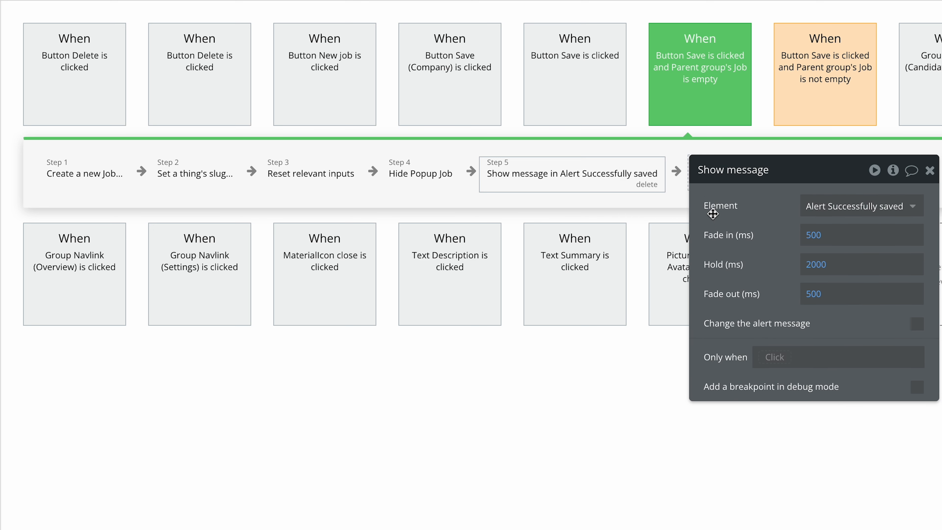
left_click(704, 113)
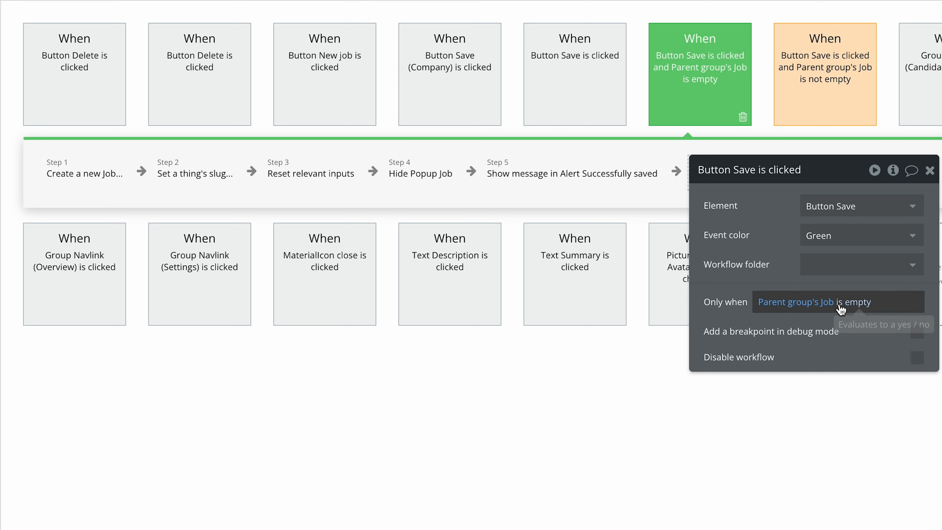
left_click(841, 95)
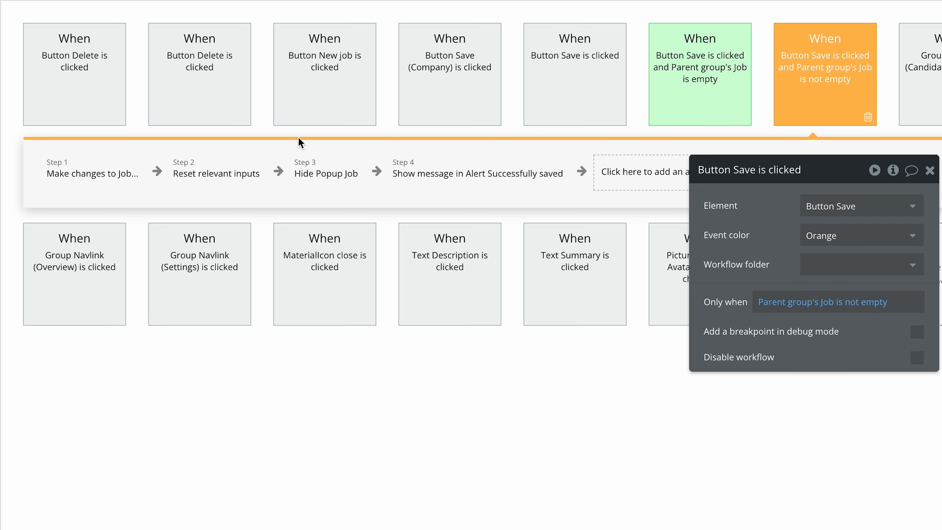
Step: Return to the page design, collapse Popup job in the elements tree, and show Group jobs inside Group Container on the canvas
left_click(2, 28)
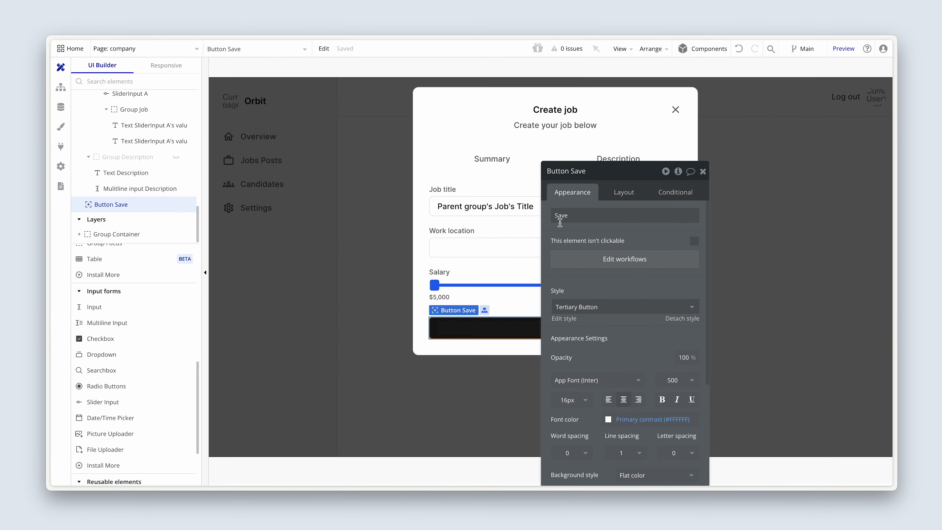
left_click_drag(592, 240, 298, 173)
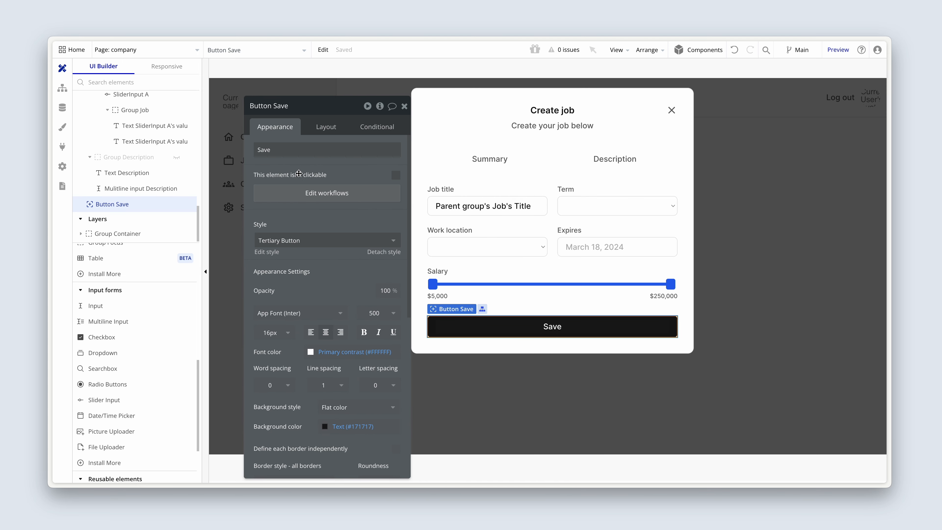
left_click_drag(352, 176, 337, 176)
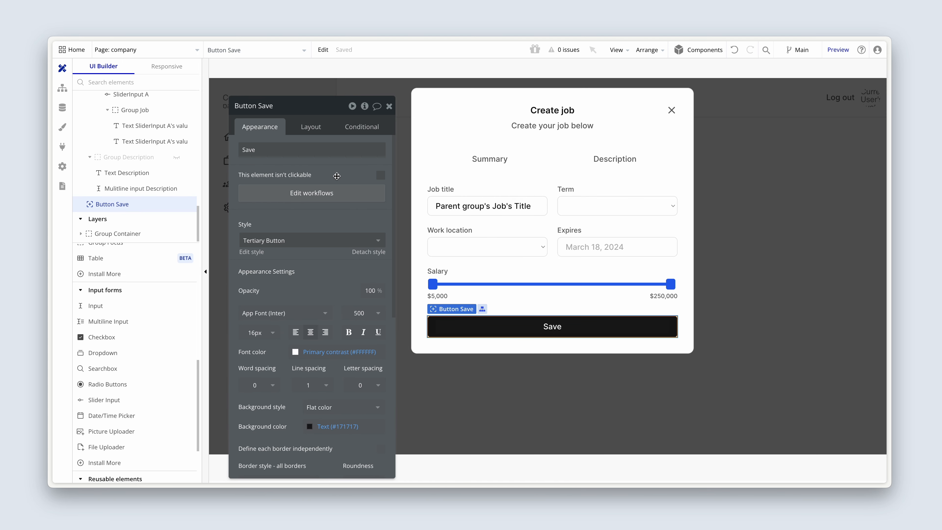
scroll(163, 186, "up", 4)
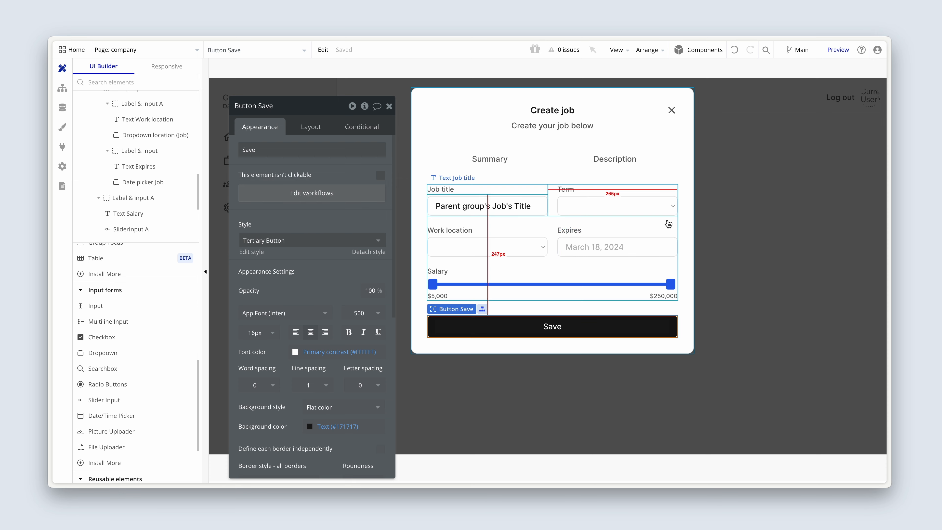
left_click(754, 232)
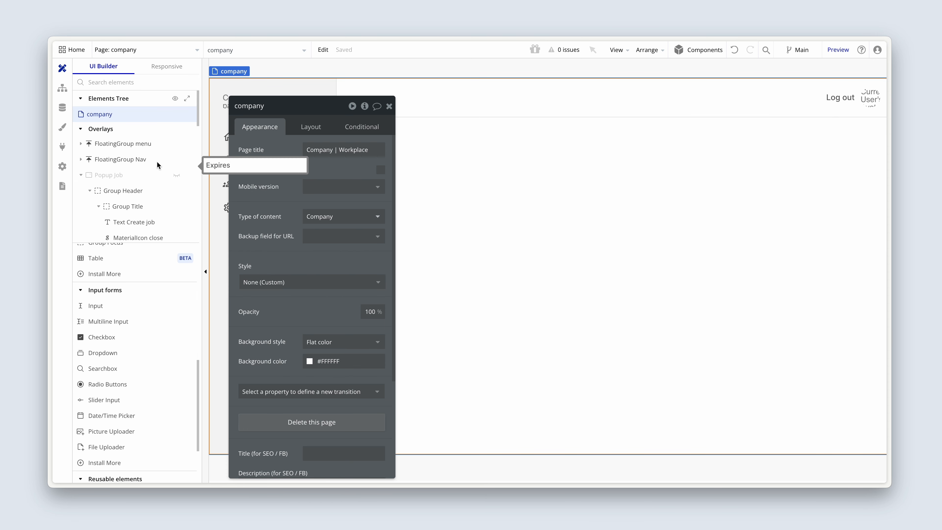
left_click(80, 177)
left_click(82, 205)
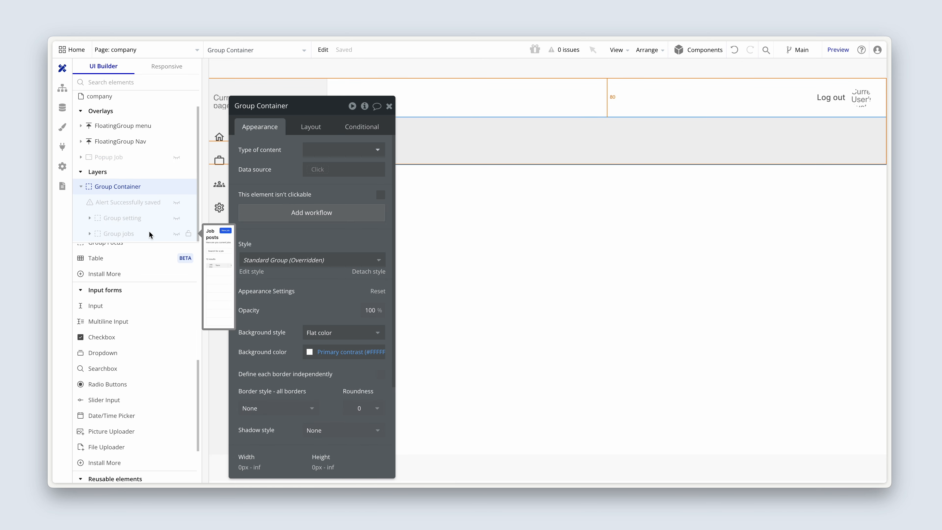
left_click(176, 235)
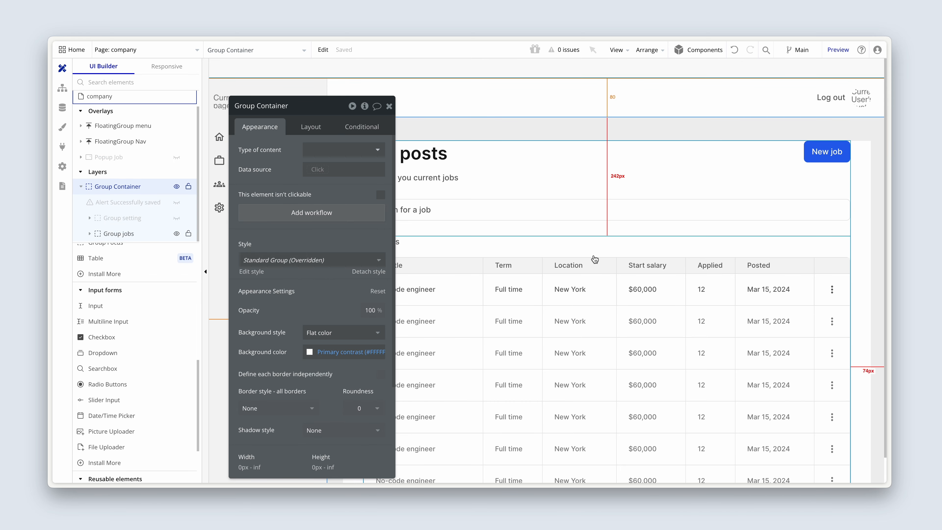
Step: Start a click workflow for the more_vert icon in the first row of the job posts table
left_click_drag(317, 270, 261, 273)
left_click(832, 297)
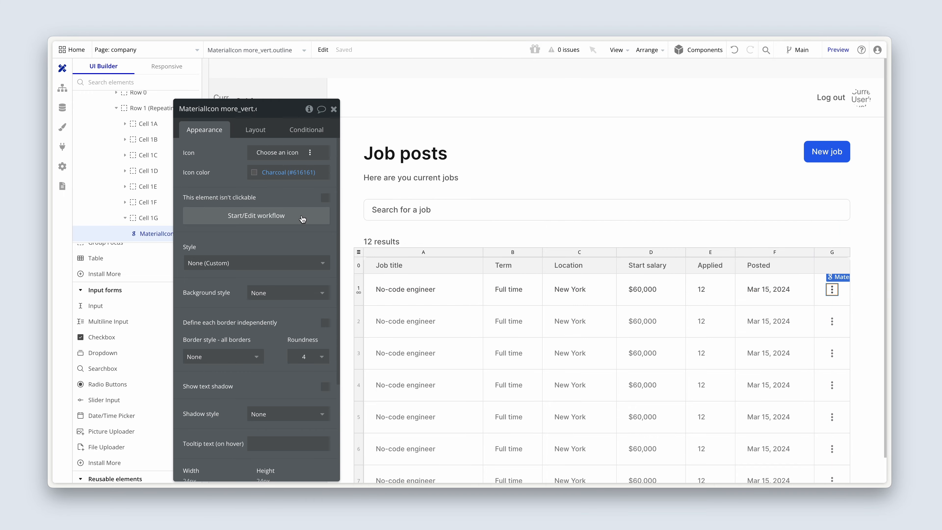
left_click(256, 215)
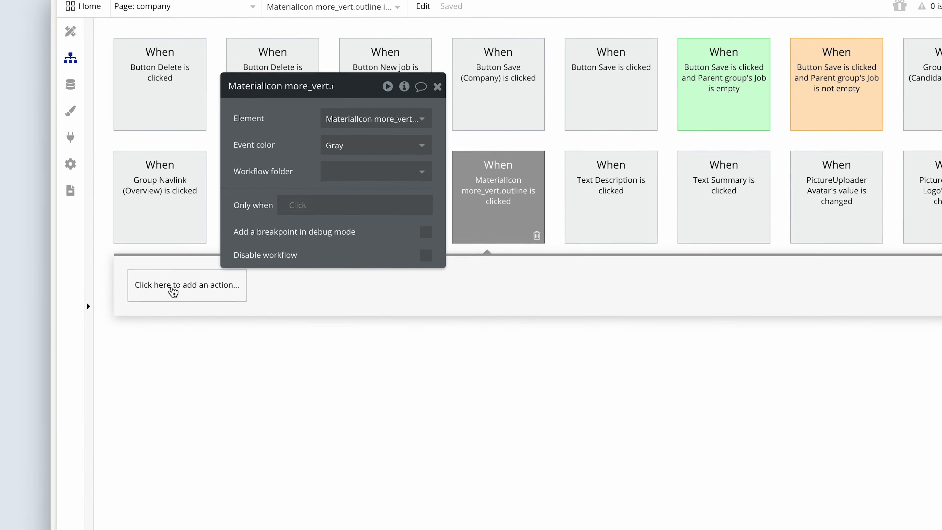
Step: Add a Display data action that sends Current row's Job to Popup Job, and move its properties clear of the workflow steps
left_click(173, 292)
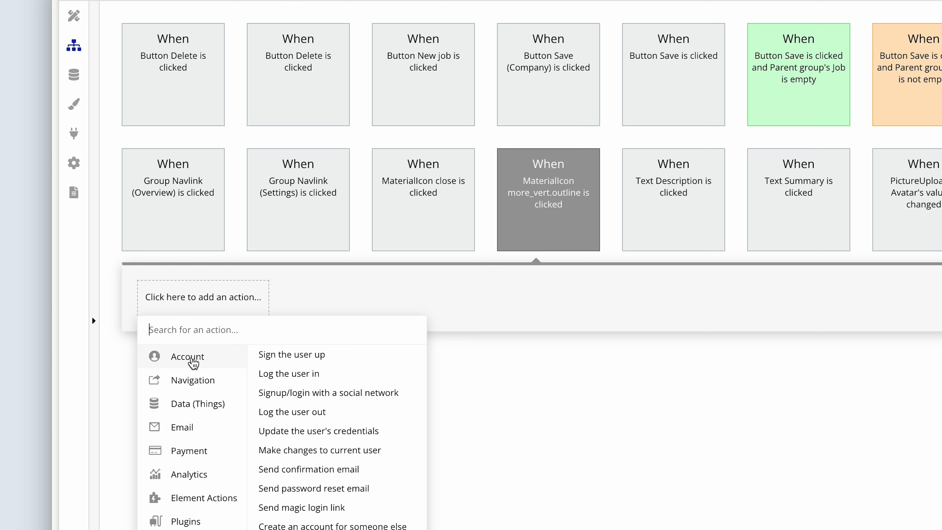
mouse_move(195, 504)
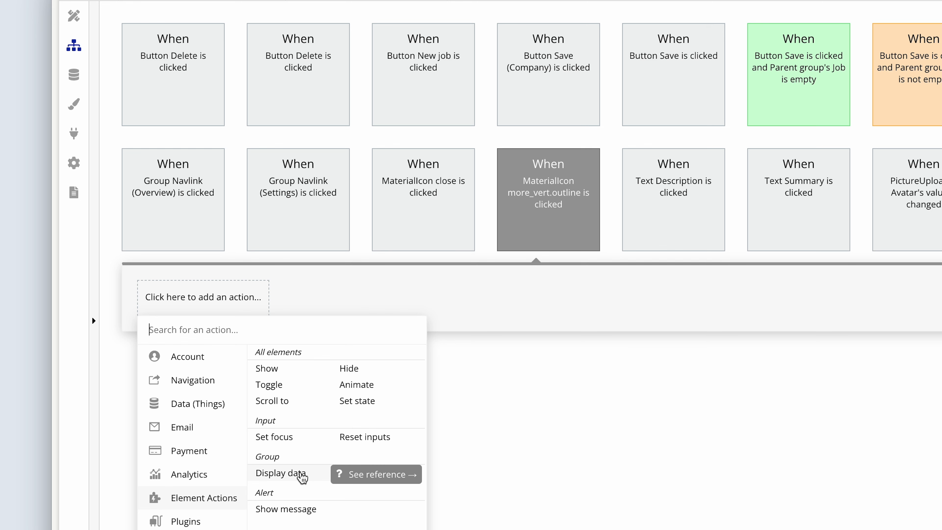
left_click(302, 477)
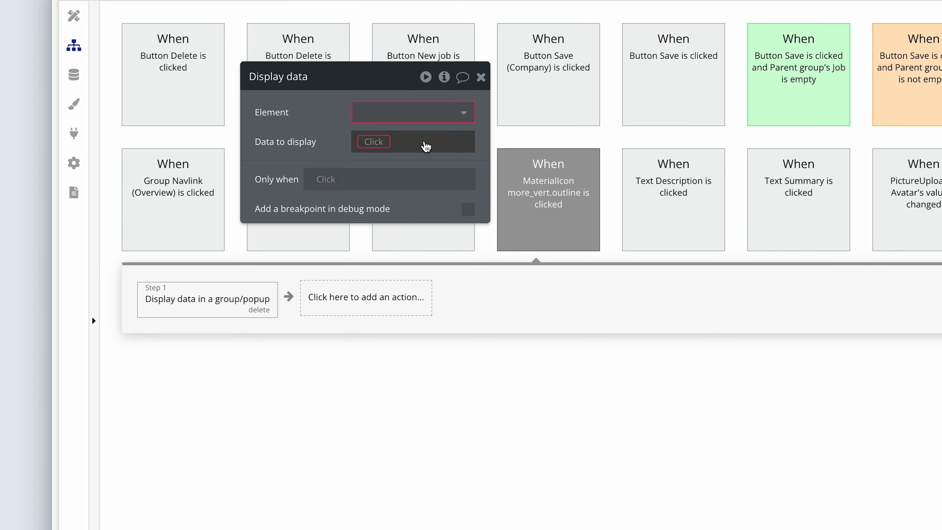
left_click(402, 114)
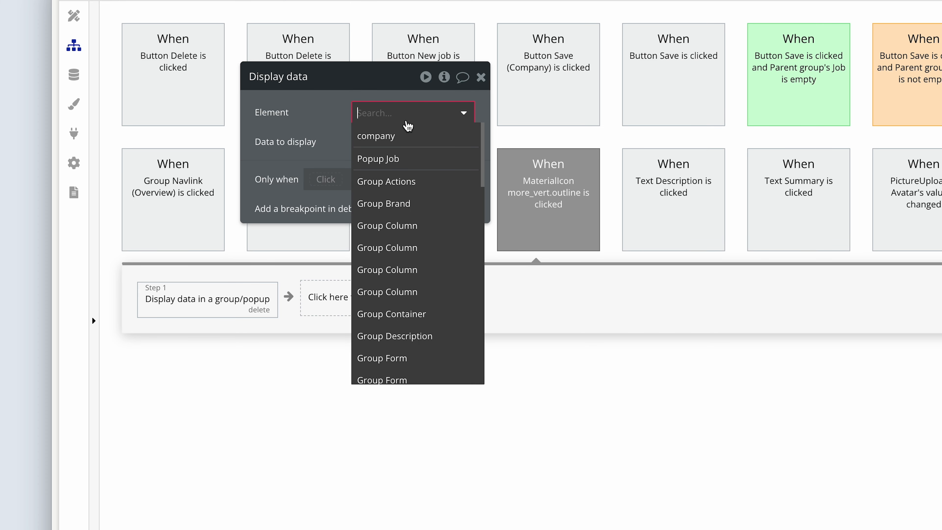
left_click(416, 159)
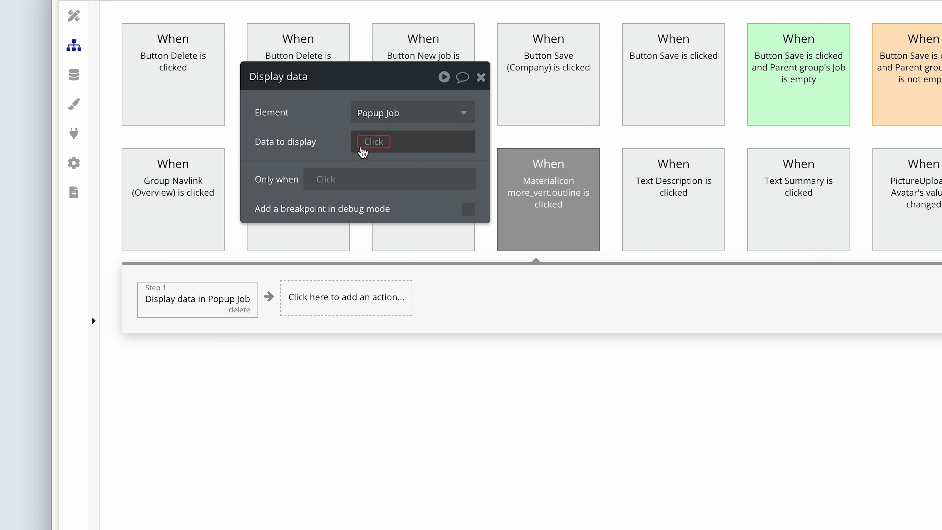
left_click(360, 143)
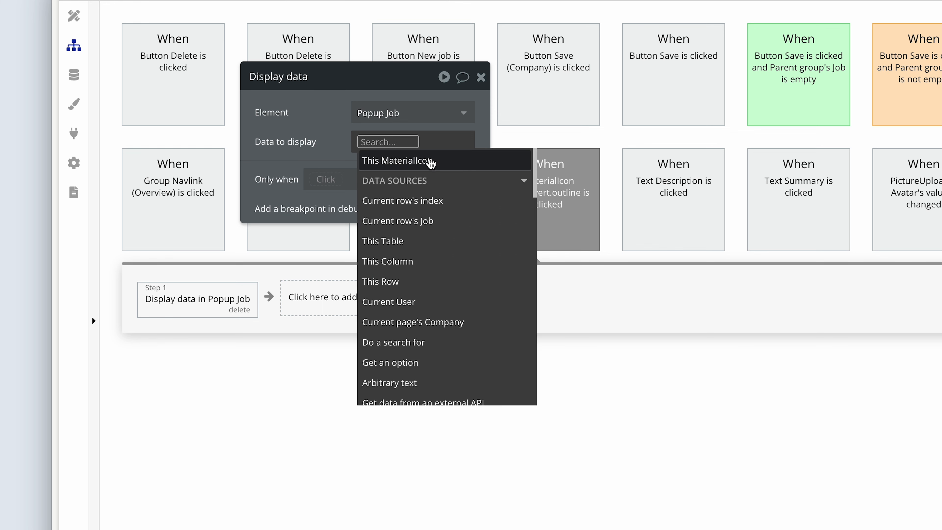
left_click(457, 227)
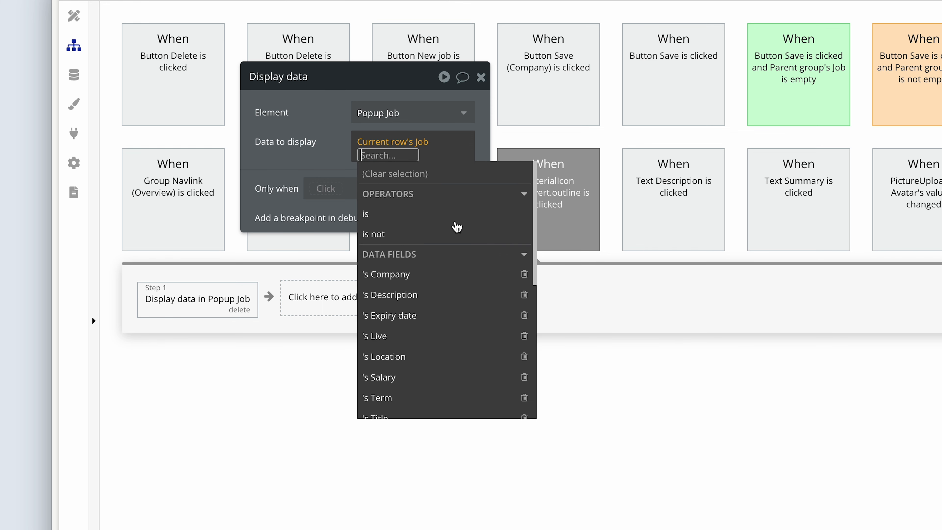
left_click(335, 154)
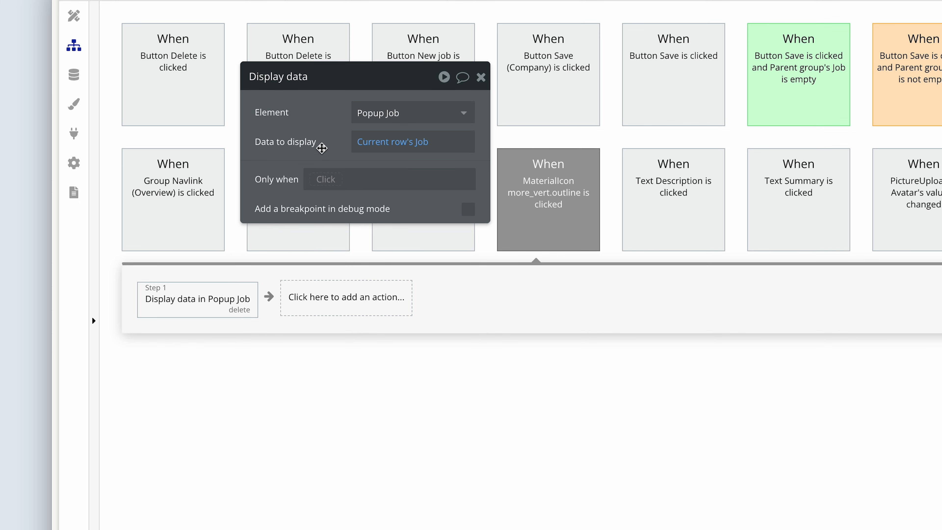
left_click_drag(322, 148, 506, 354)
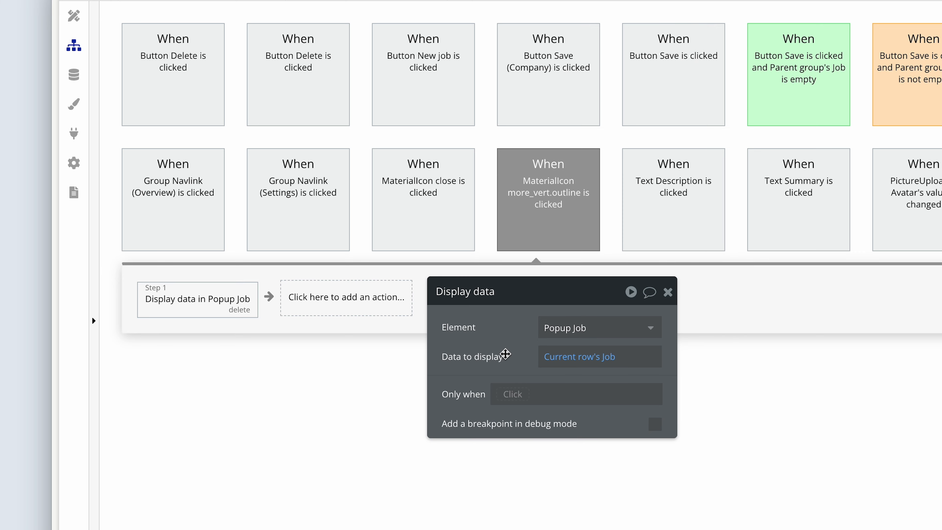
Step: Add a Show action for Popup Job as the second step of the icon's workflow
left_click(335, 313)
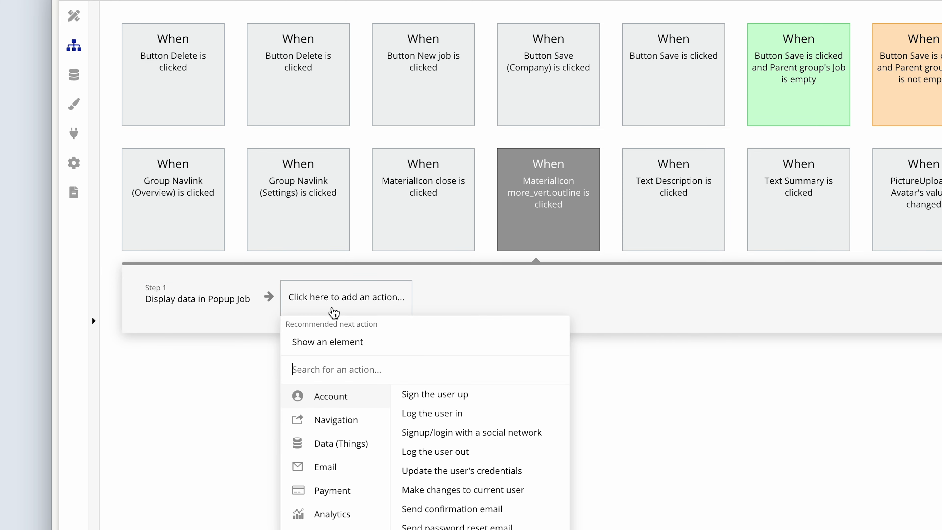
mouse_move(343, 363)
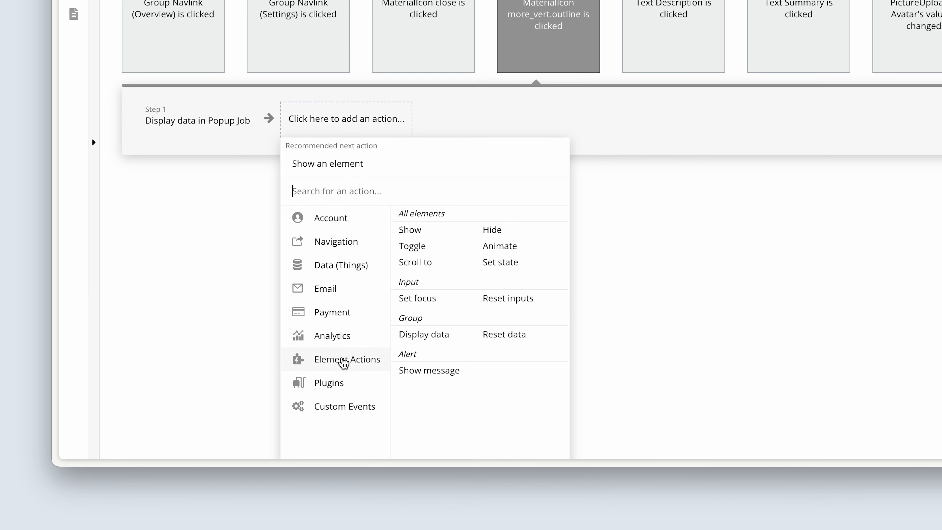
left_click(426, 234)
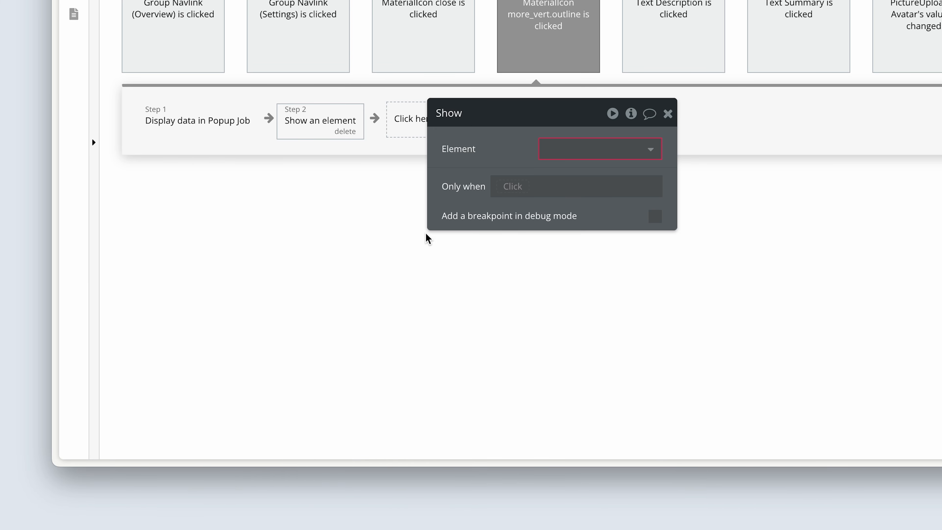
left_click(603, 148)
left_click(605, 177)
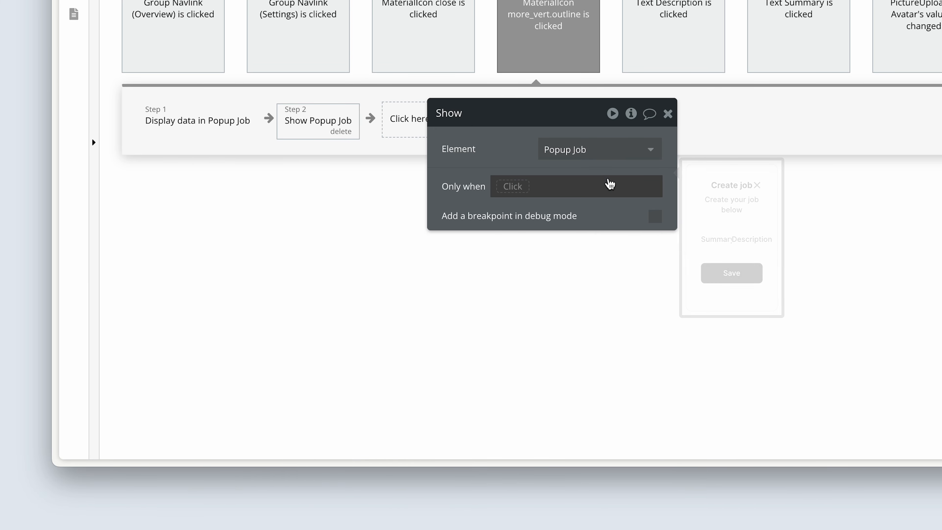
left_click_drag(519, 154, 472, 156)
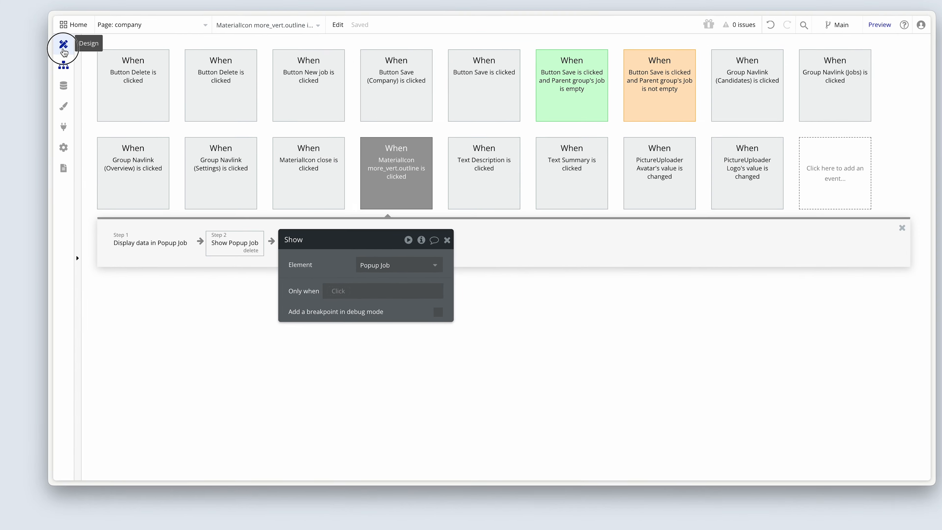
Step: Switch to the Job posts page preview, refresh it, and open the No-code engineer job for editing
left_click(63, 42)
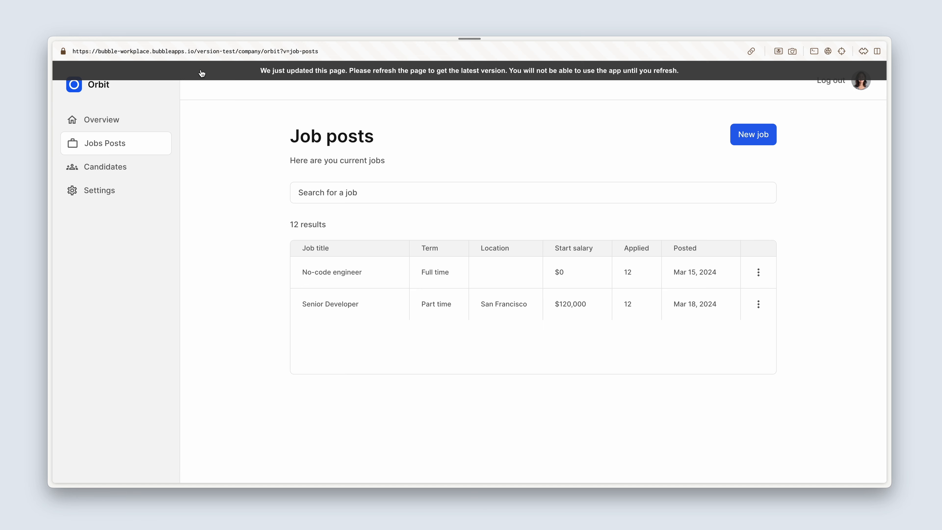
left_click(202, 73)
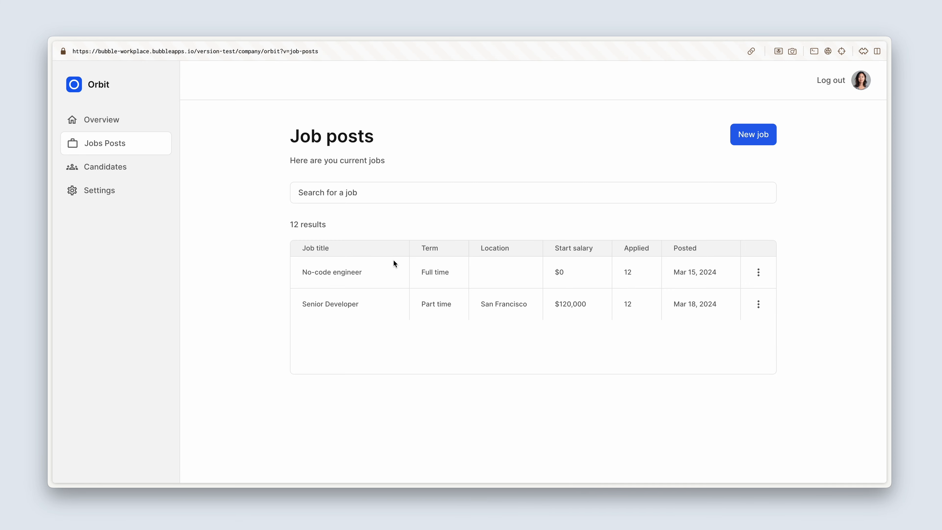
left_click(759, 272)
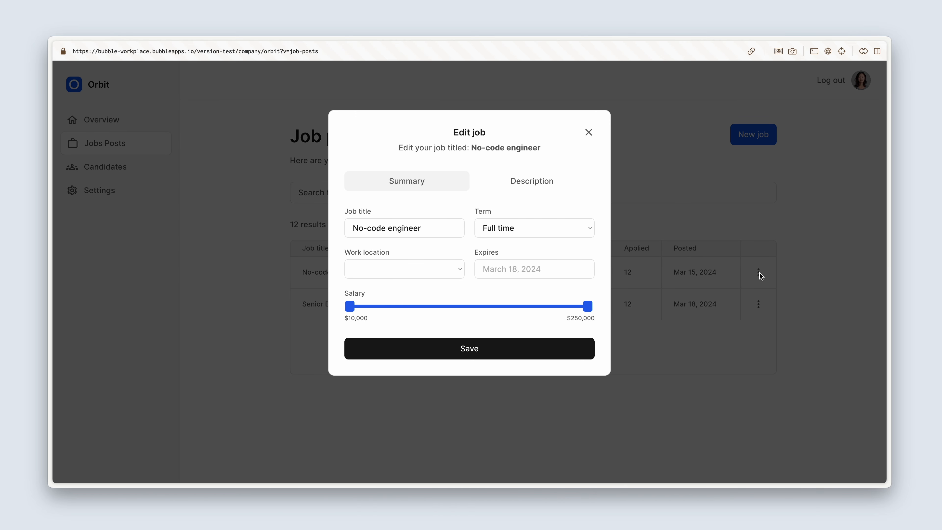
Step: Set the job's term to Part time and change its title to No-code developer
left_click(554, 226)
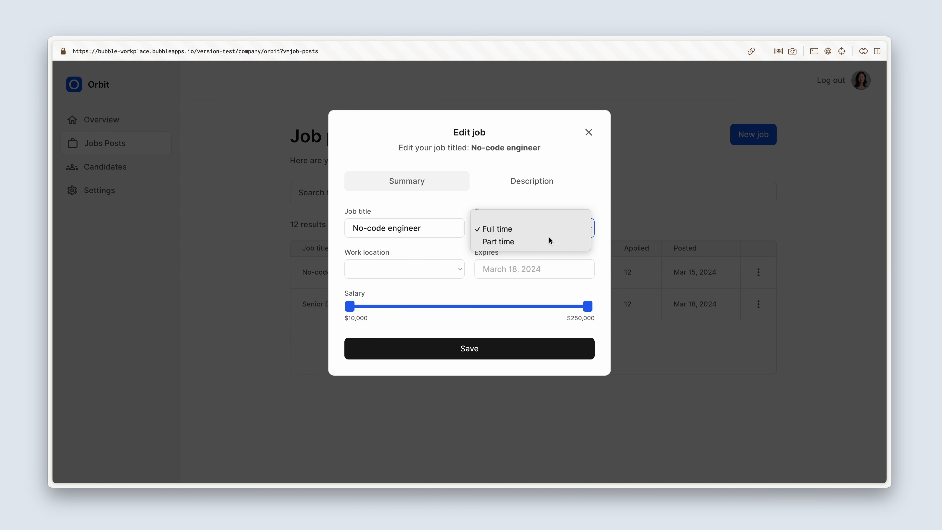
left_click(548, 238)
left_click(368, 227)
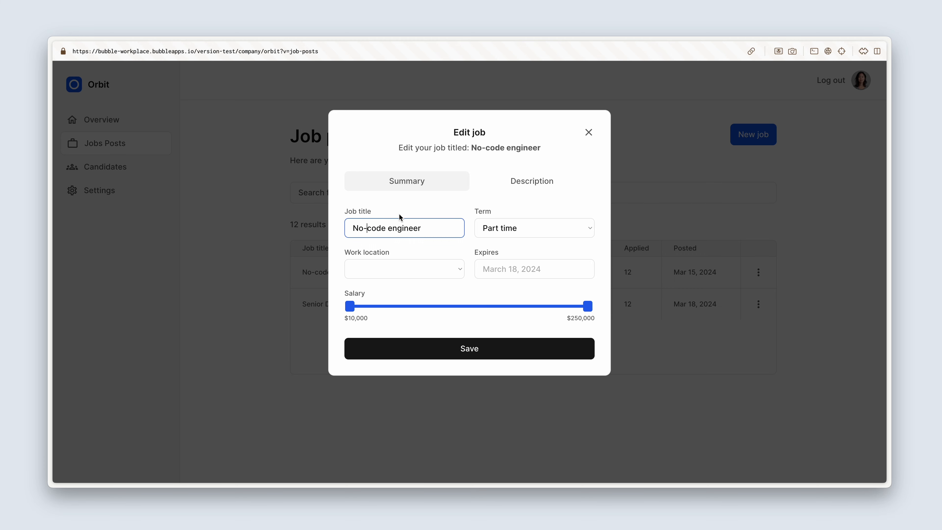
left_click_drag(388, 227, 430, 227)
type("developer")
Step: Set the job's work location to Los Angeles and open the calendar for its Expires date
left_click(423, 269)
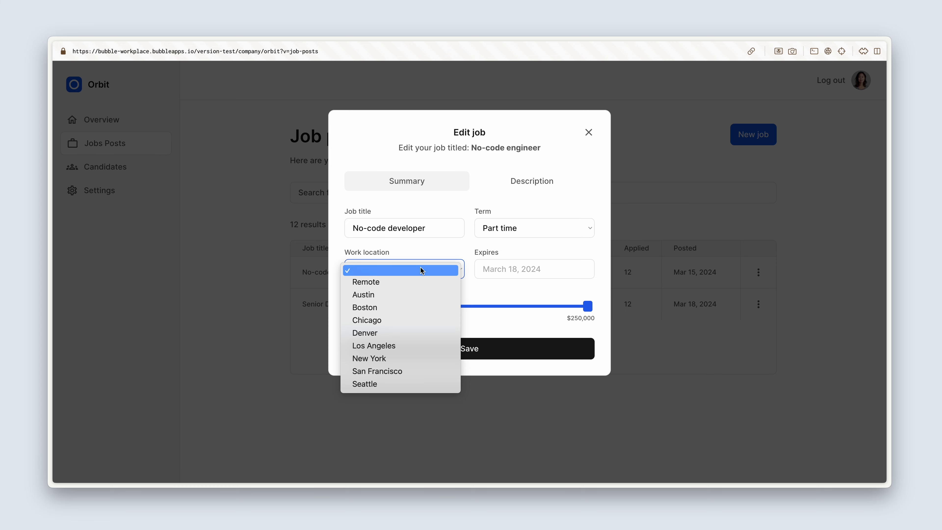
left_click(420, 346)
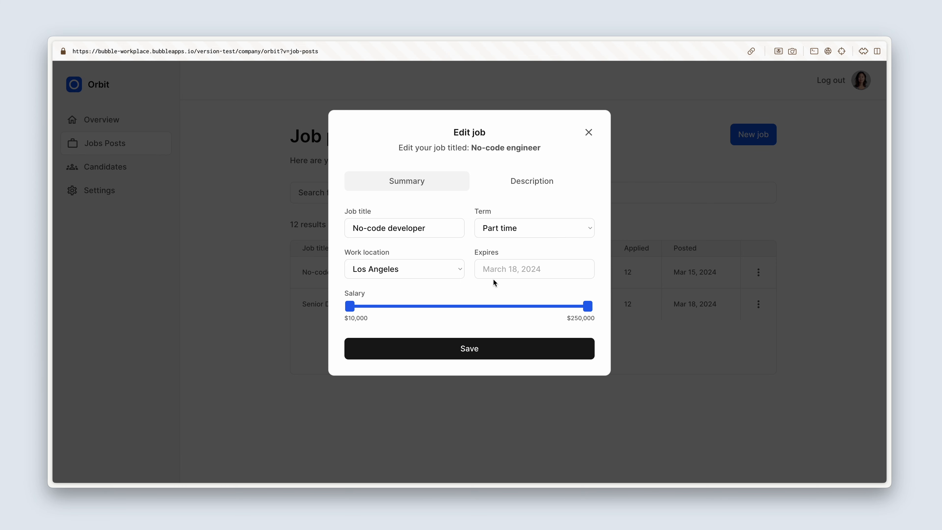
left_click(512, 270)
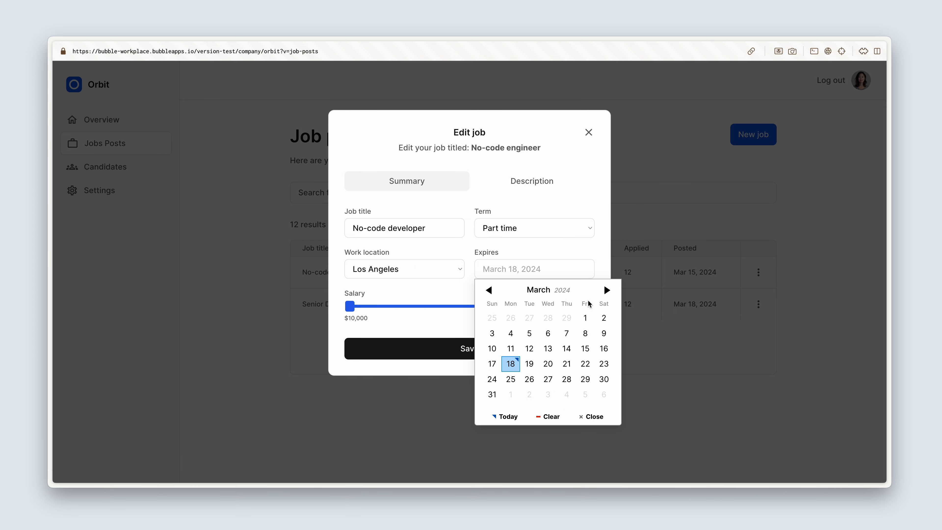